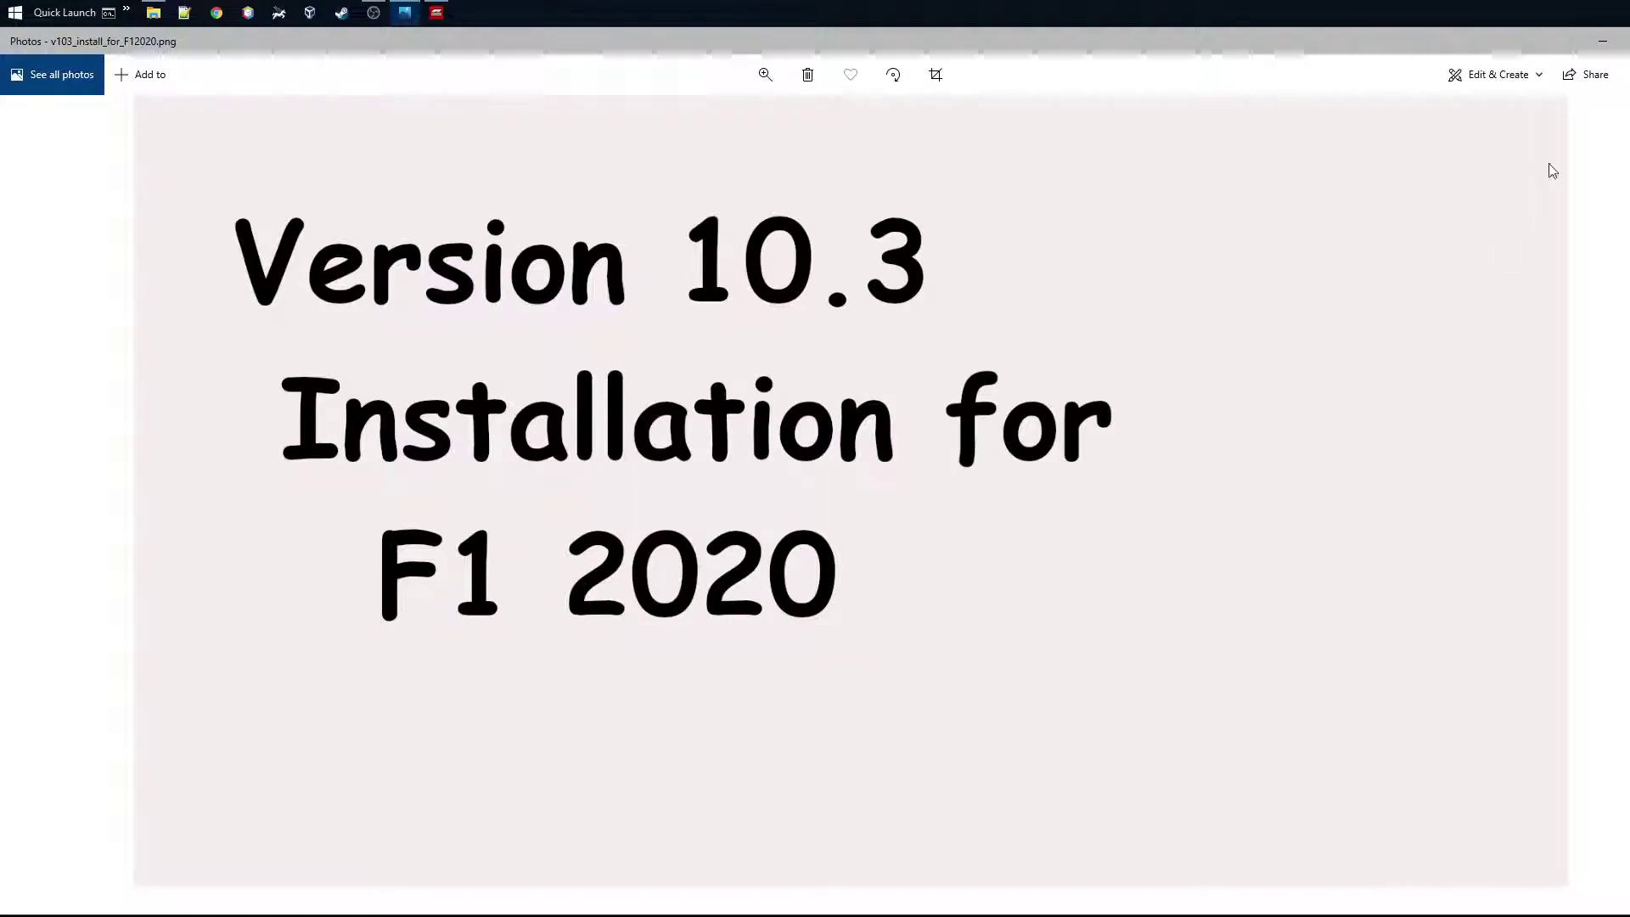
Close the Version 10.3 title image in Photos to reveal the Version10.3 folder.
{"action": "left_click", "coordinate": [1603, 41]}
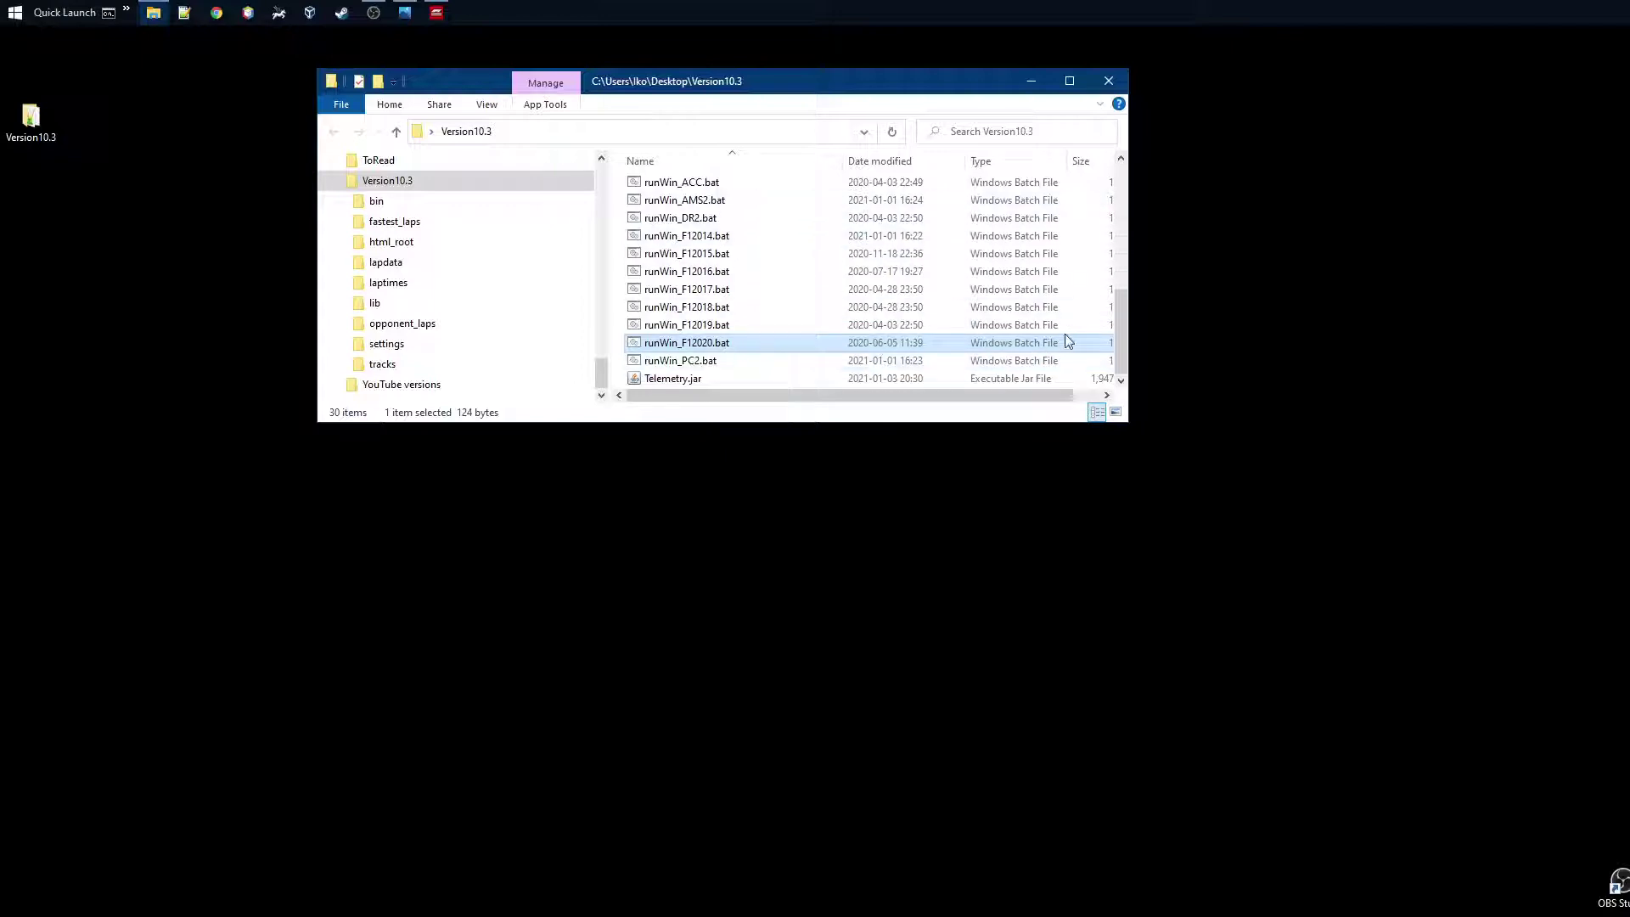
Create a desktop shortcut for runWin_F12020.bat and start the F1 2020 Telemetry Tool with it.
{"action": "left_click_drag", "start_coordinate": [1115, 311], "coordinate": [942, 212]}
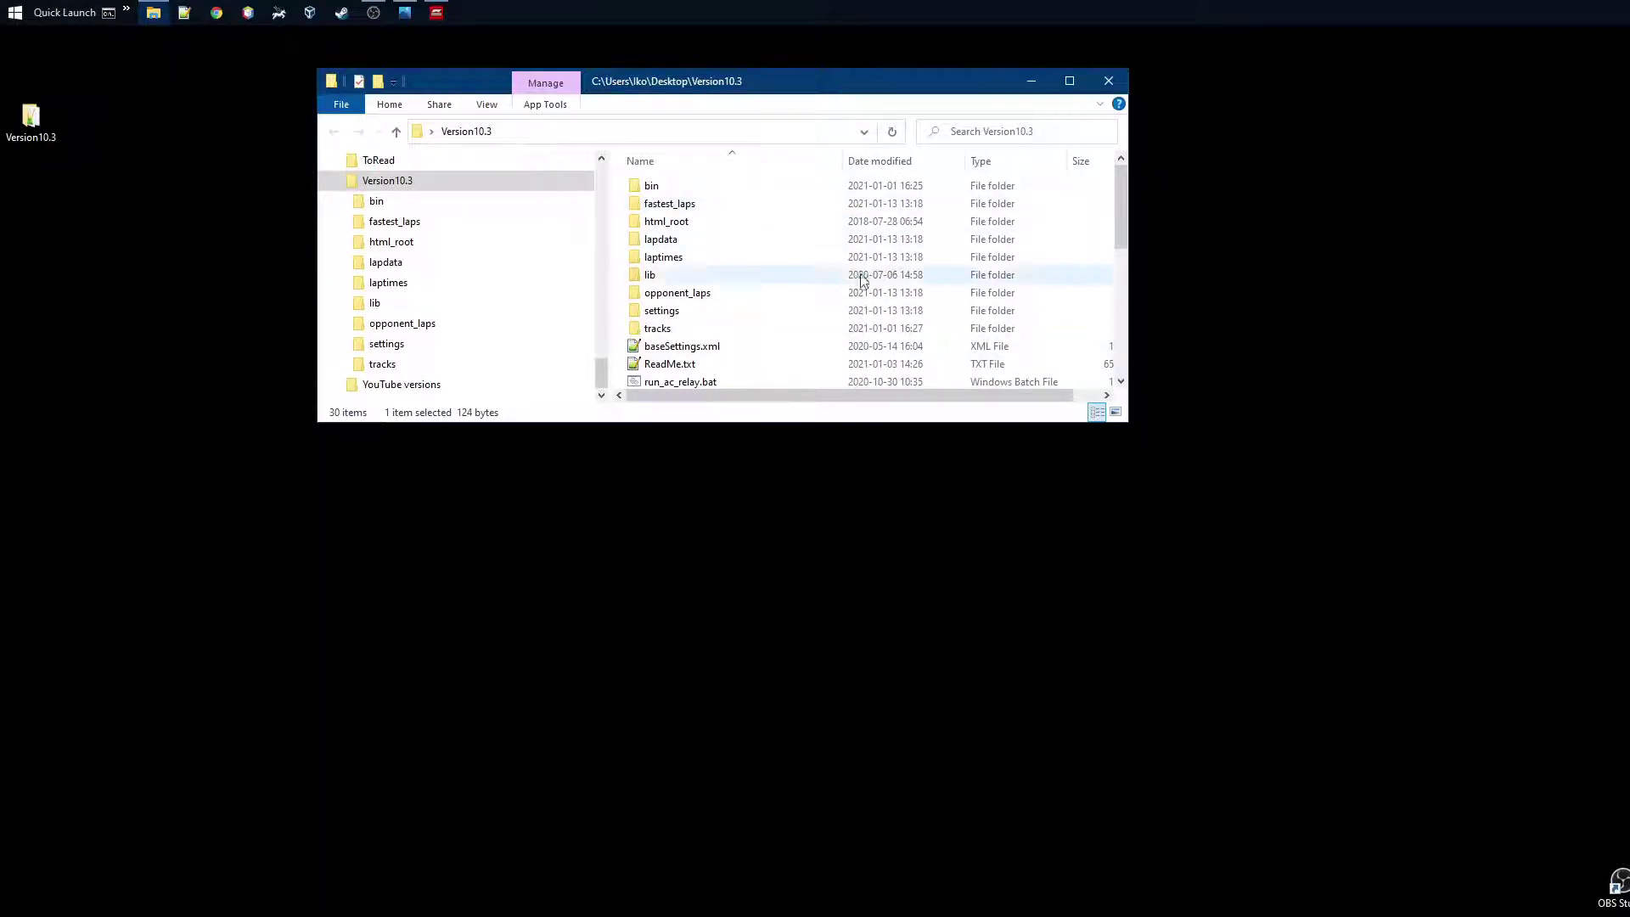
{"action": "left_click_drag", "start_coordinate": [1118, 192], "coordinate": [1136, 360]}
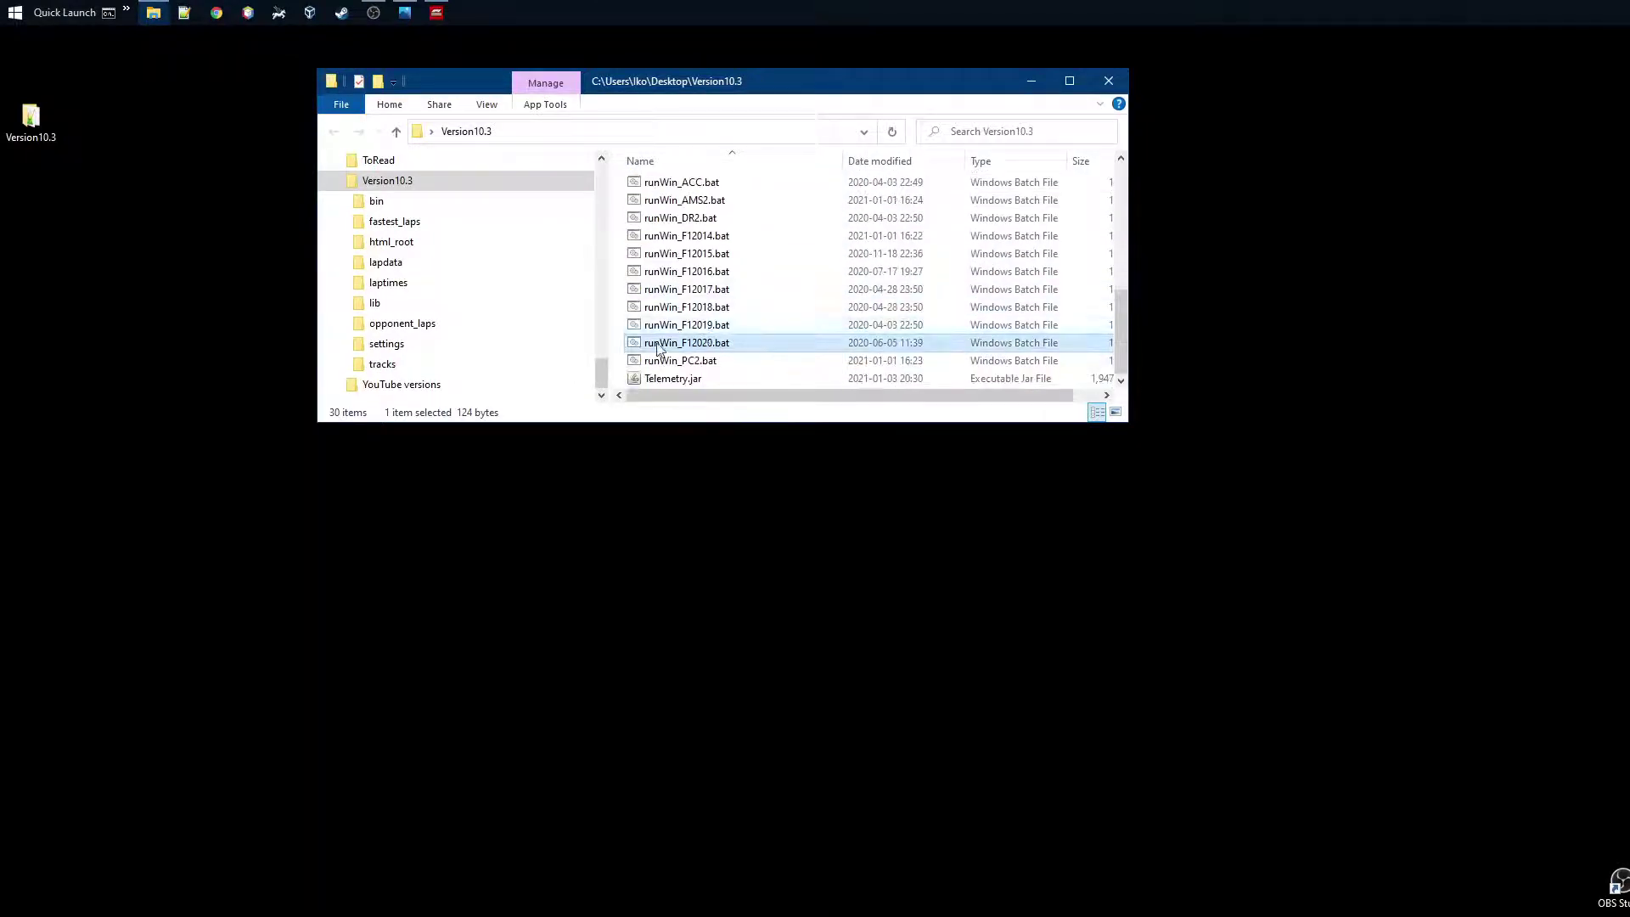
{"action": "left_click_drag", "start_coordinate": [659, 349], "coordinate": [159, 276]}
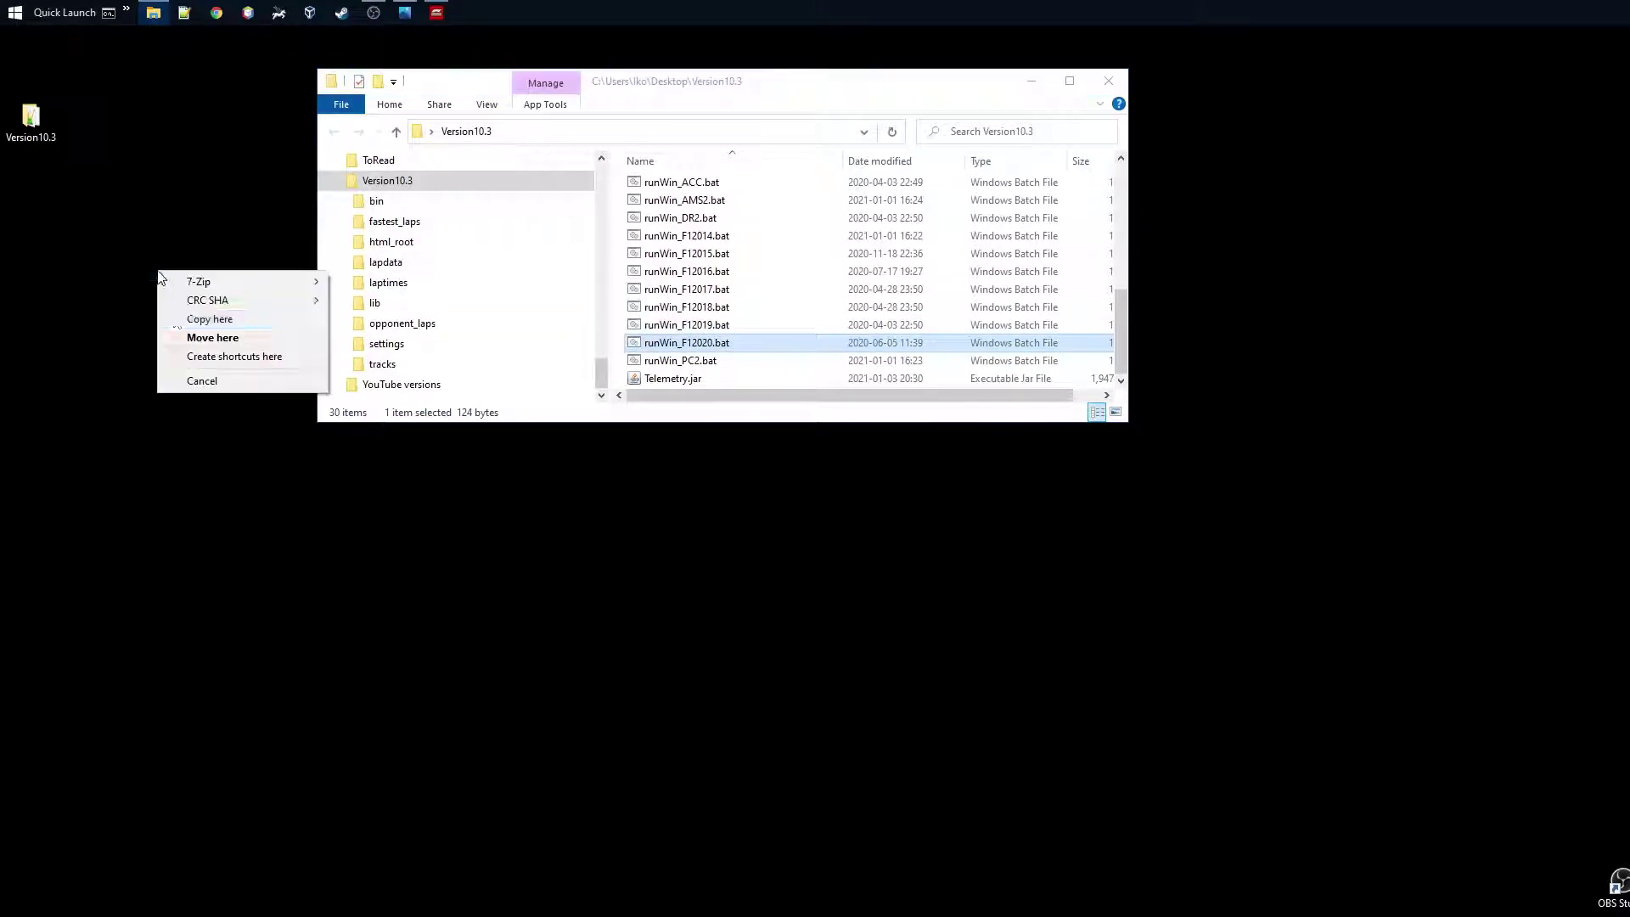
{"action": "left_click", "coordinate": [186, 354]}
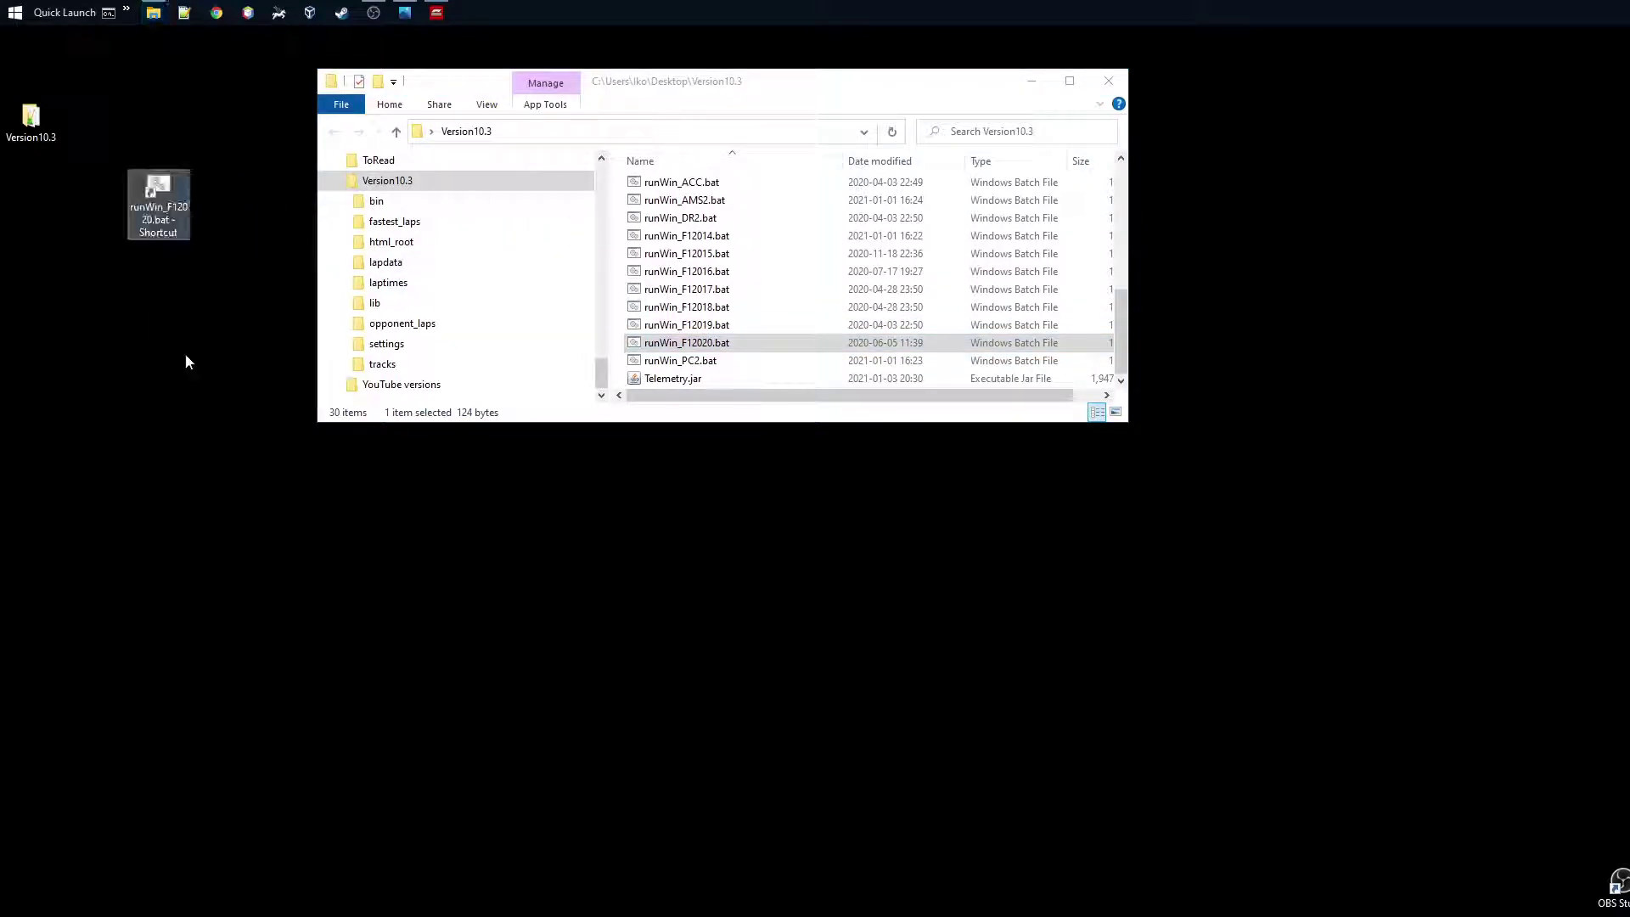
{"action": "left_click", "coordinate": [153, 188]}
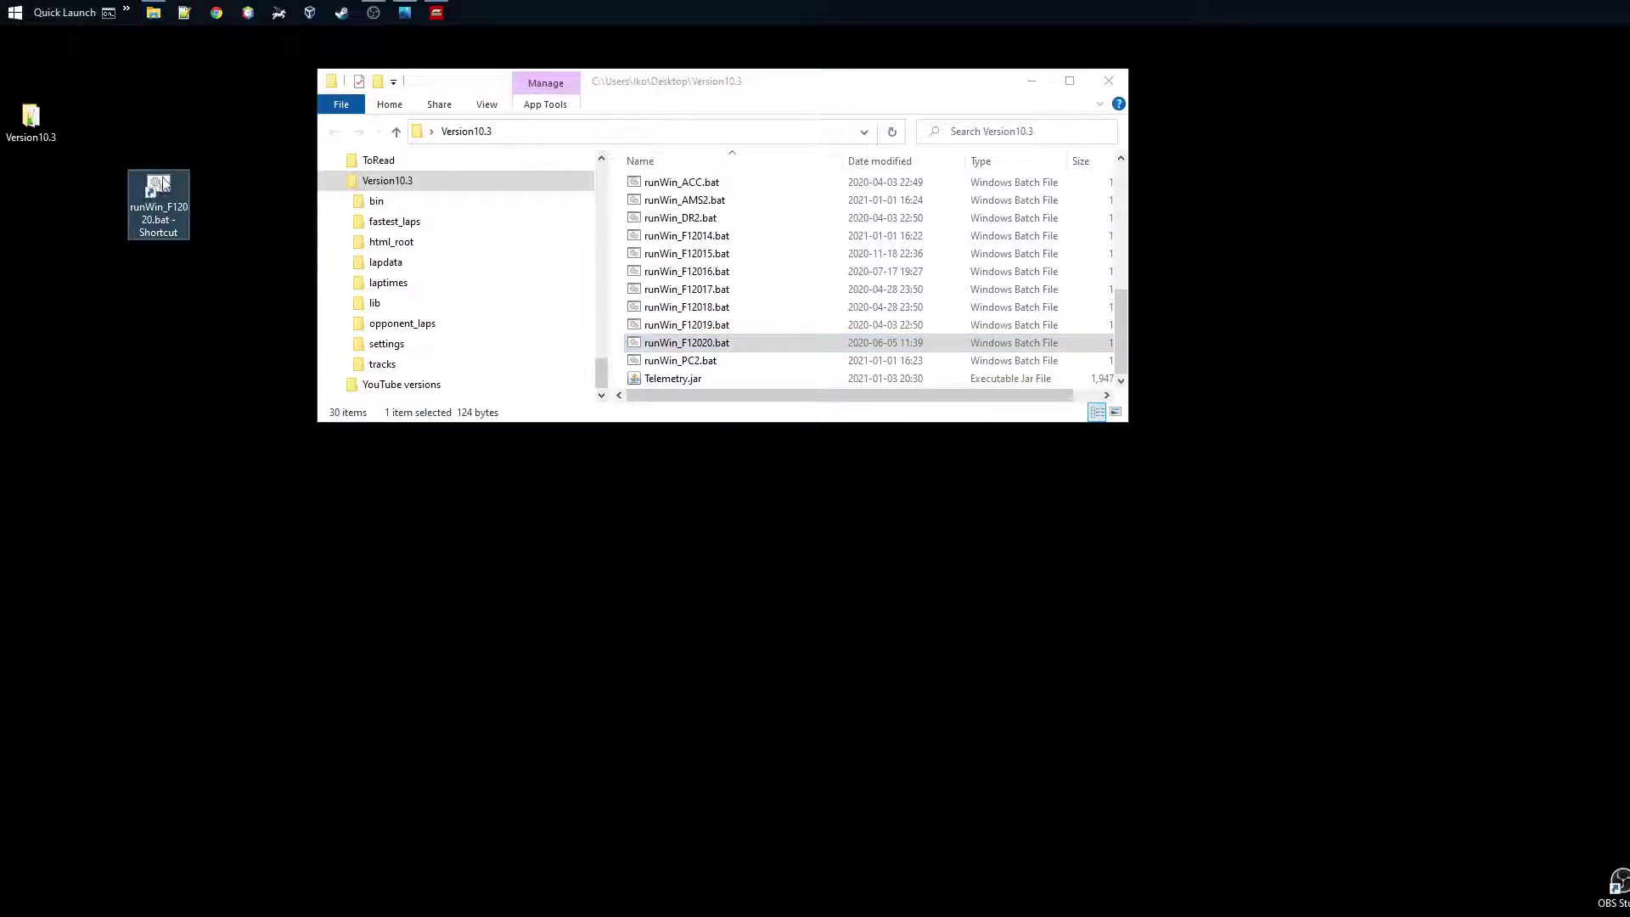
{"action": "double_click", "coordinate": [164, 184]}
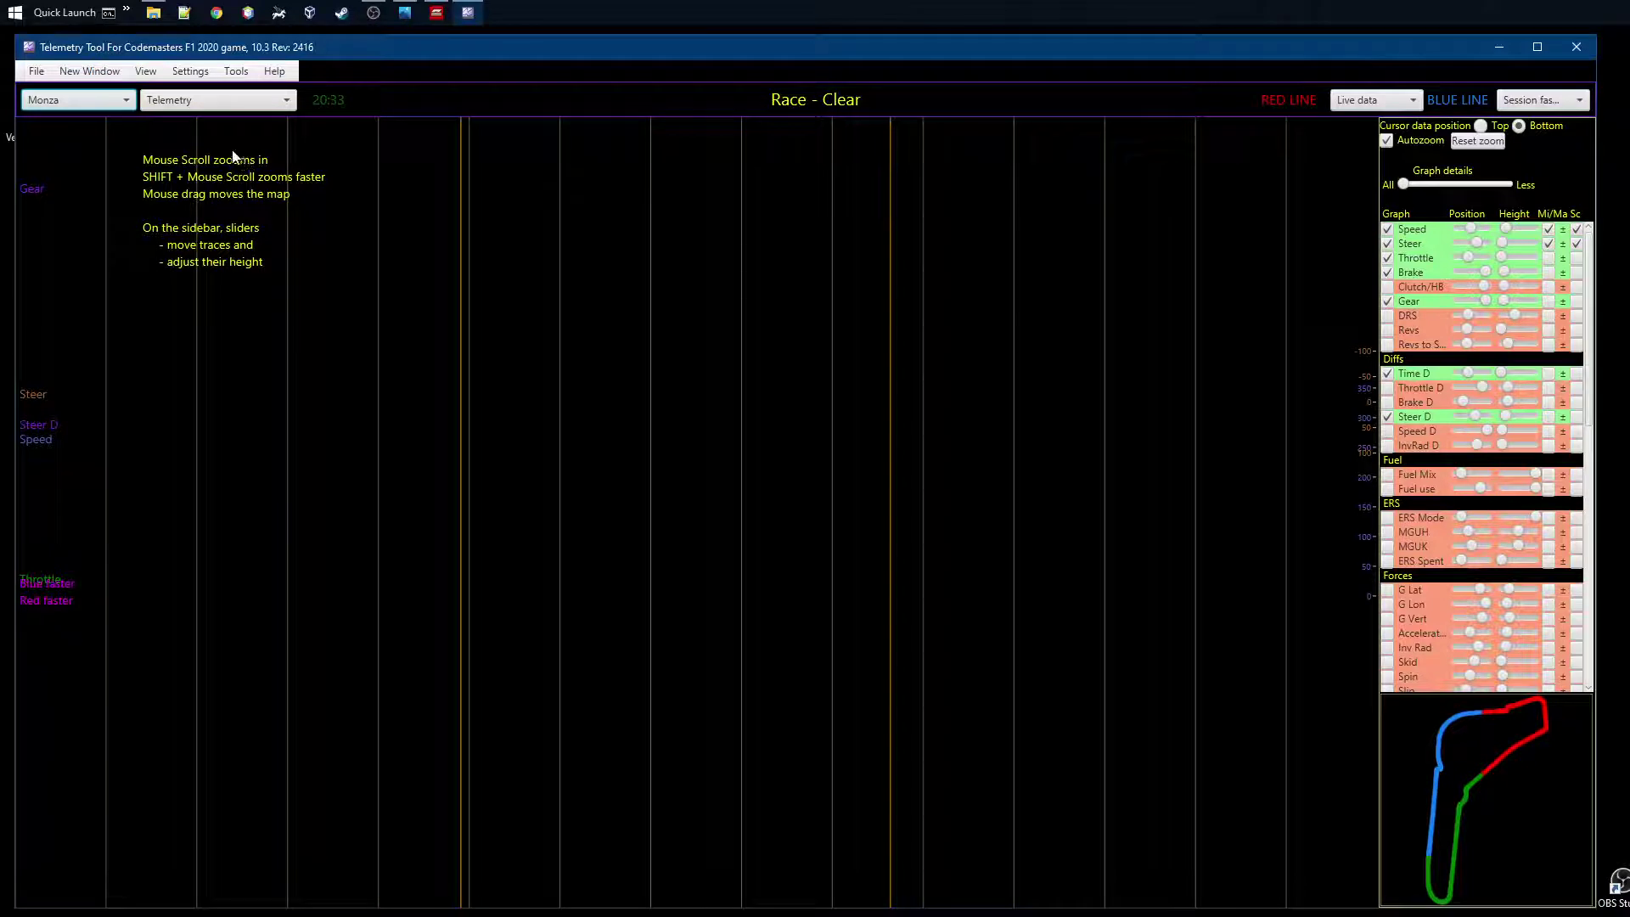
{"action": "left_click", "coordinate": [236, 73]}
{"action": "left_click", "coordinate": [240, 97]}
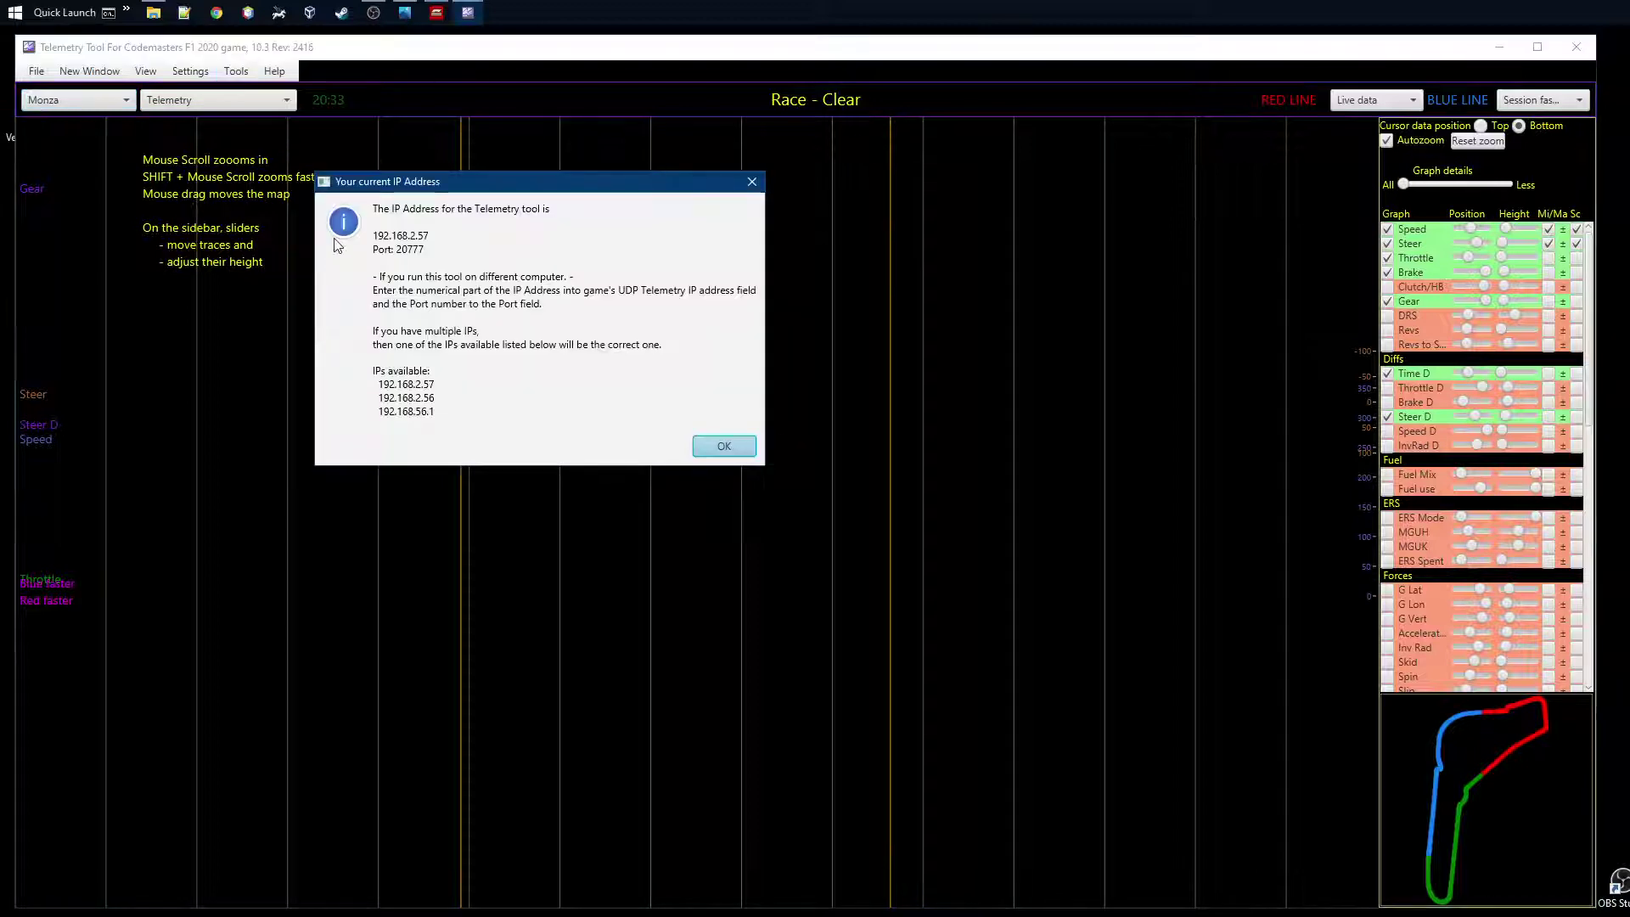
{"action": "left_click_drag", "start_coordinate": [443, 188], "coordinate": [231, 276]}
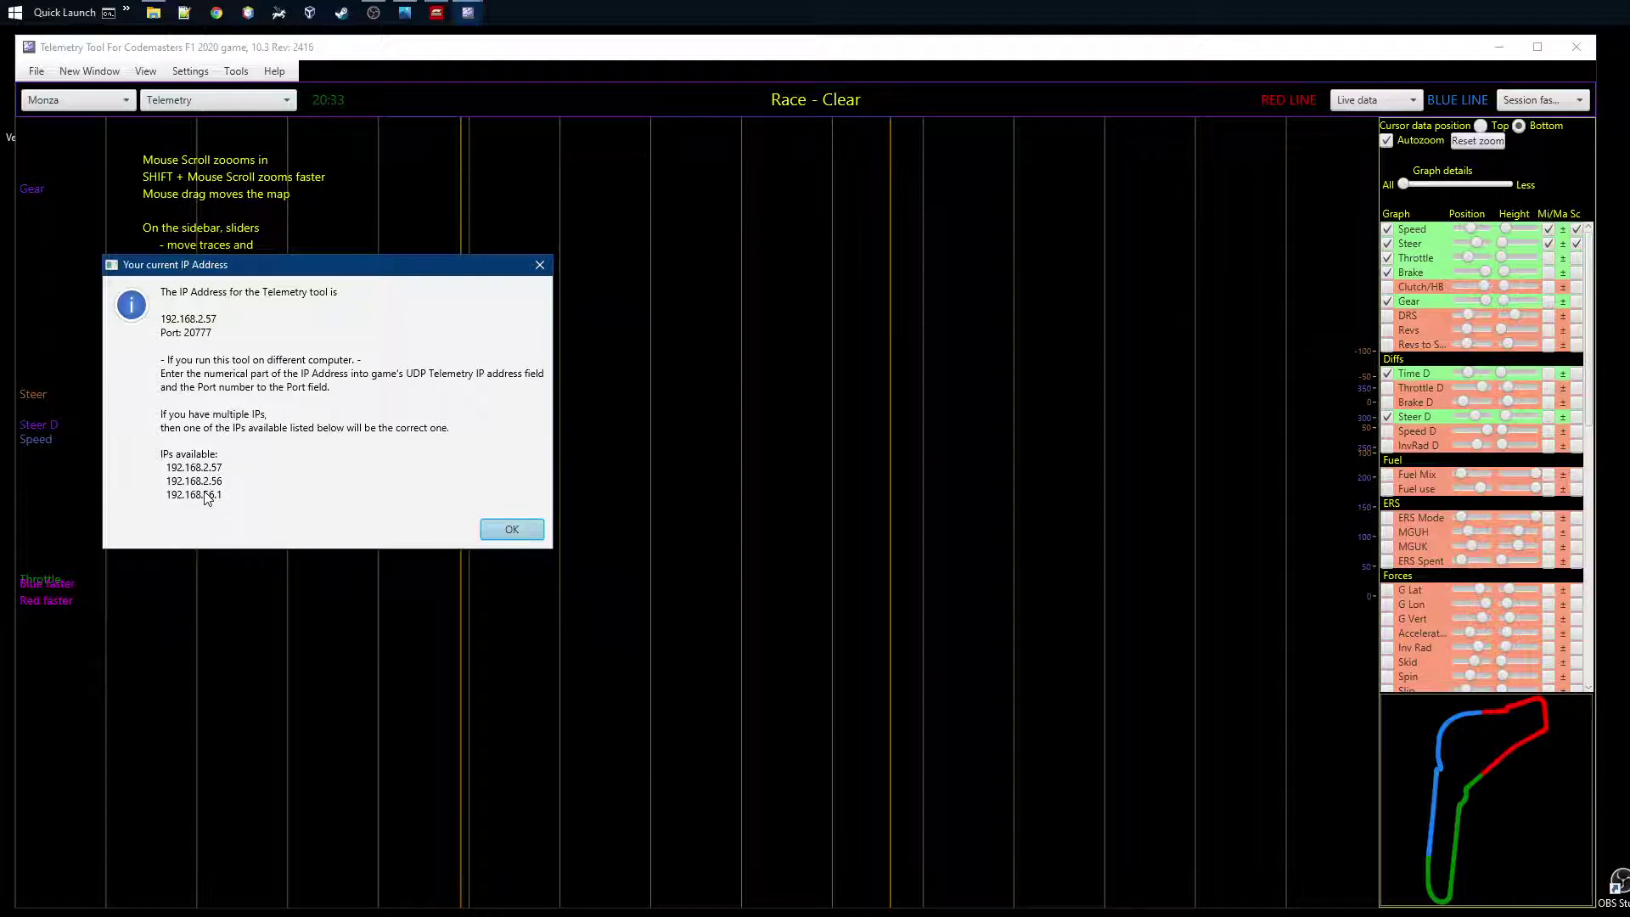
{"action": "left_click_drag", "start_coordinate": [223, 272], "coordinate": [138, 633]}
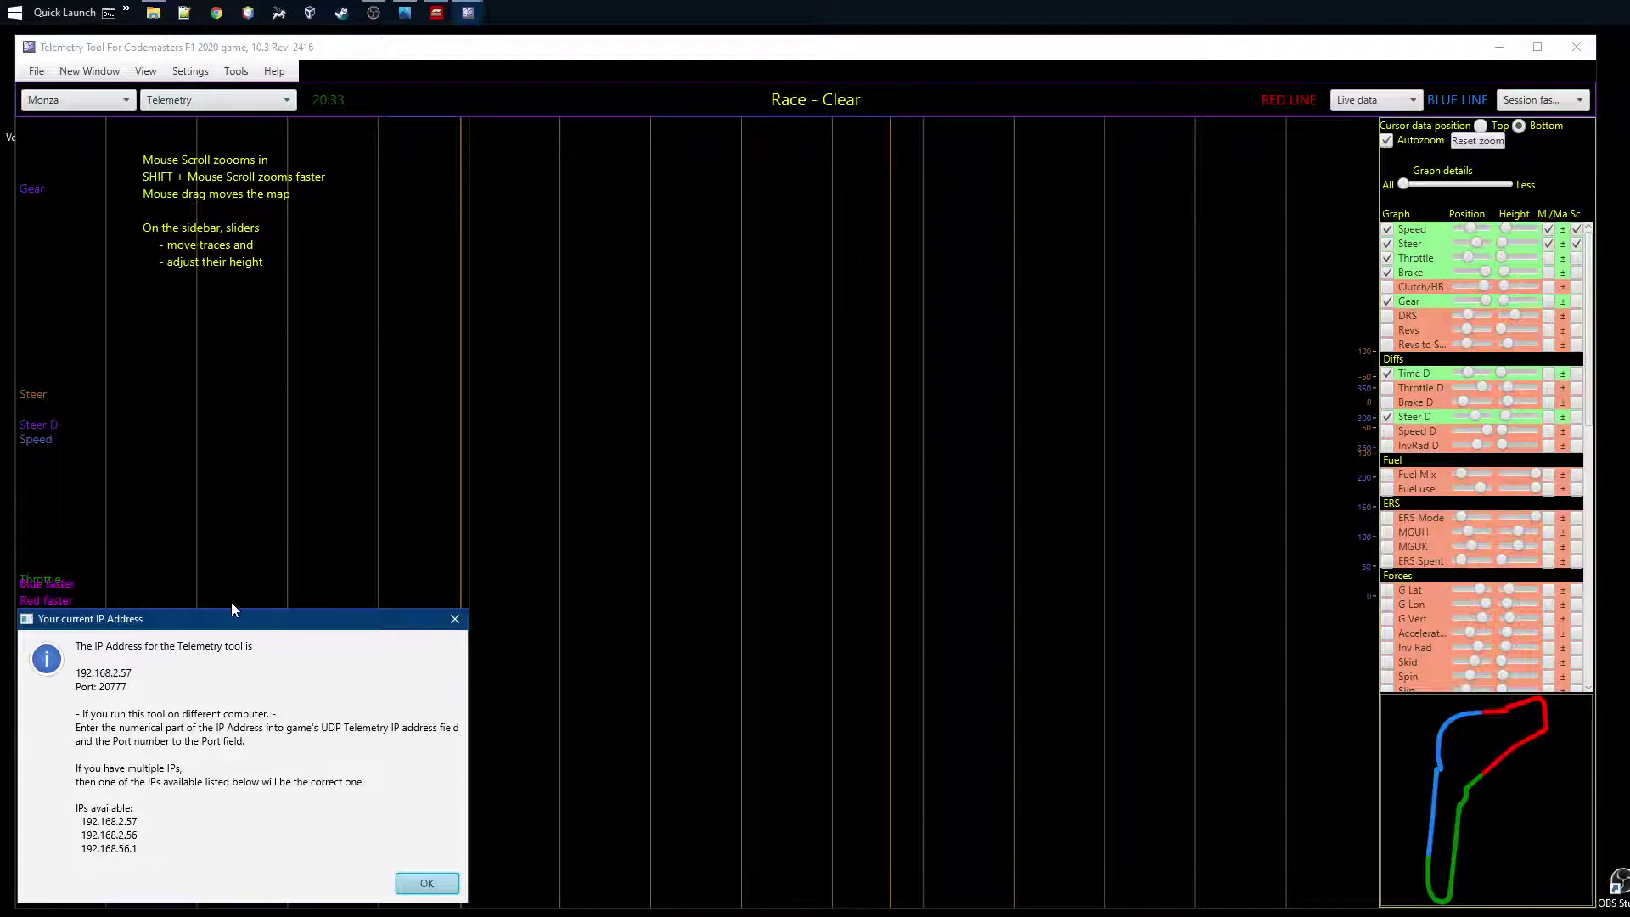
{"action": "left_click", "coordinate": [426, 882]}
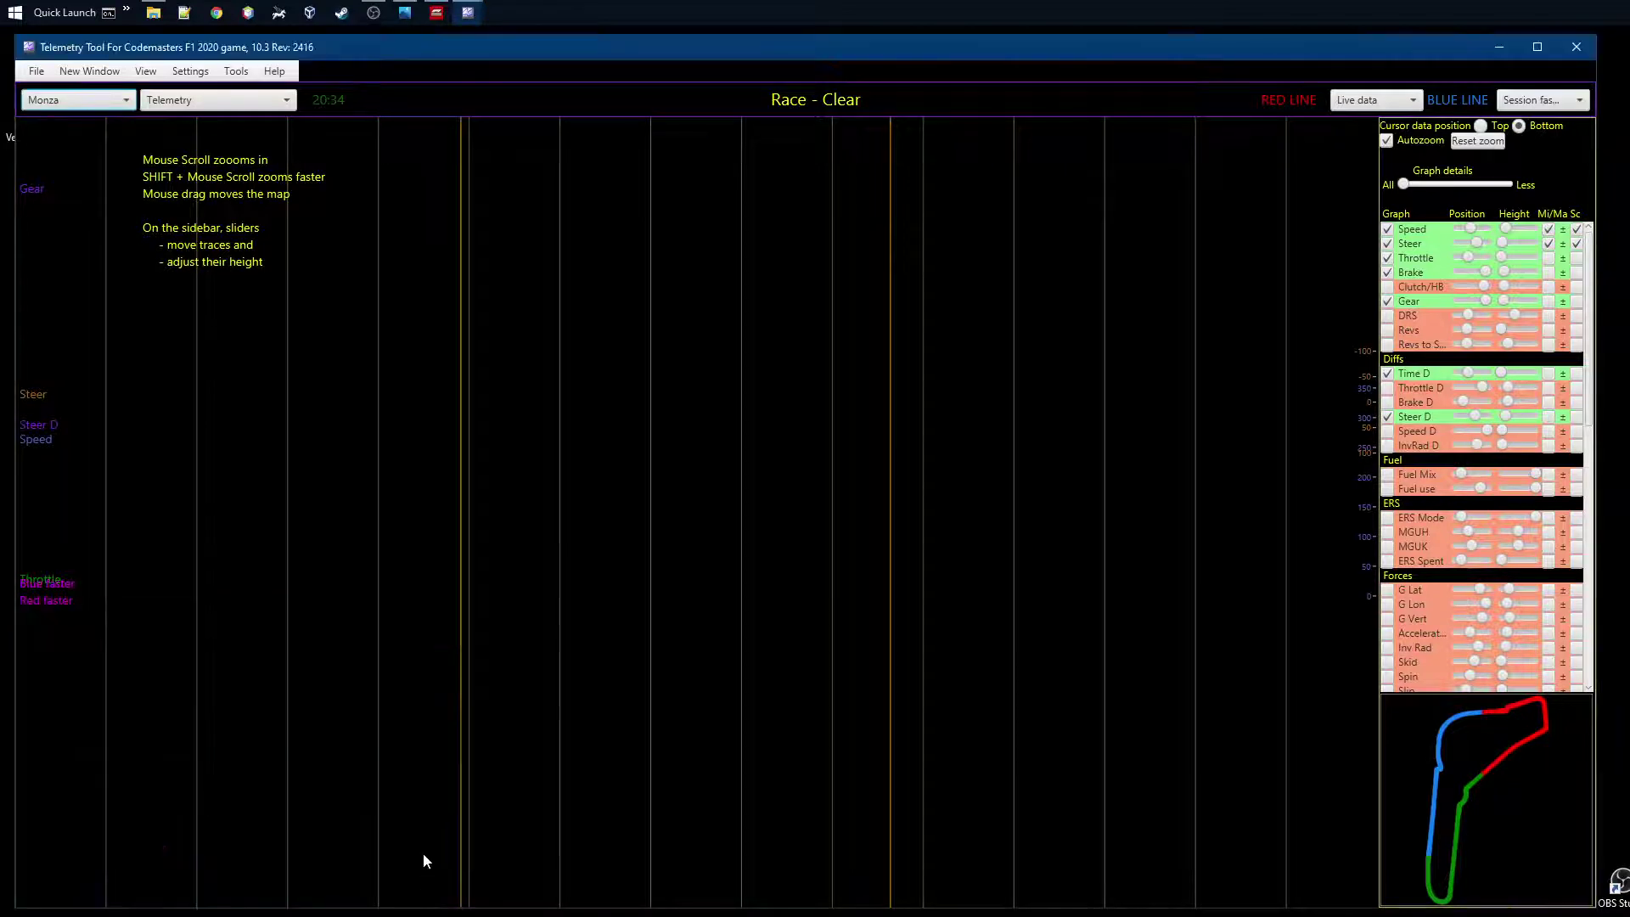
In General settings, set 'Controller button to change the tab' to TRIANGLE_OR_Y.
{"action": "left_click", "coordinate": [189, 71]}
{"action": "left_click", "coordinate": [185, 95]}
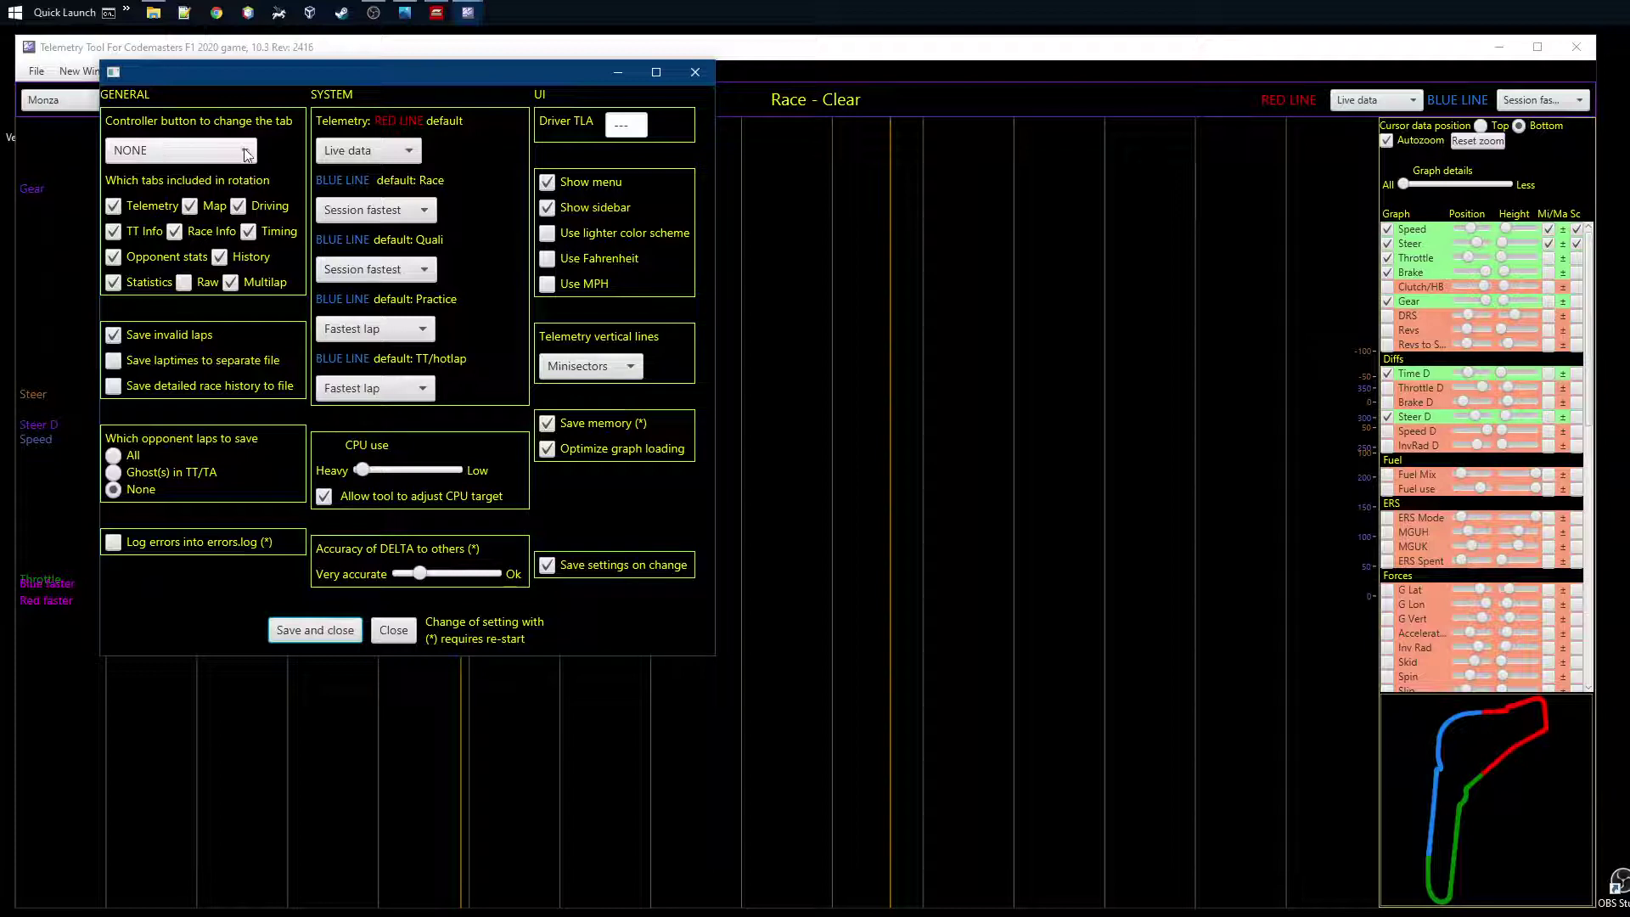
{"action": "left_click", "coordinate": [246, 153]}
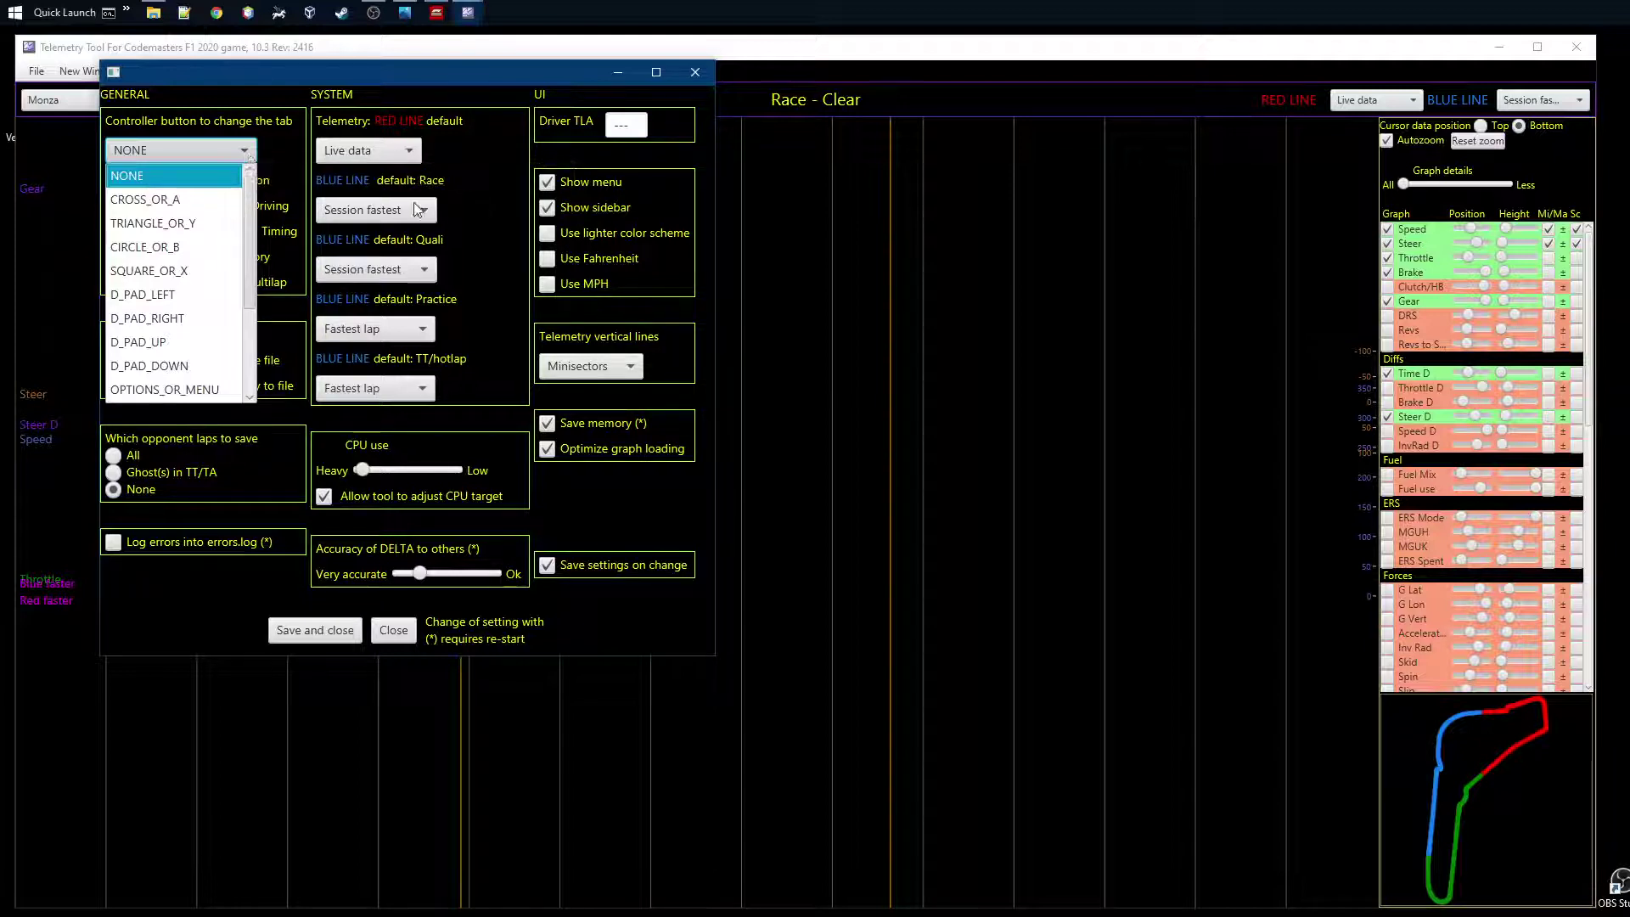
{"action": "left_click", "coordinate": [1066, 223]}
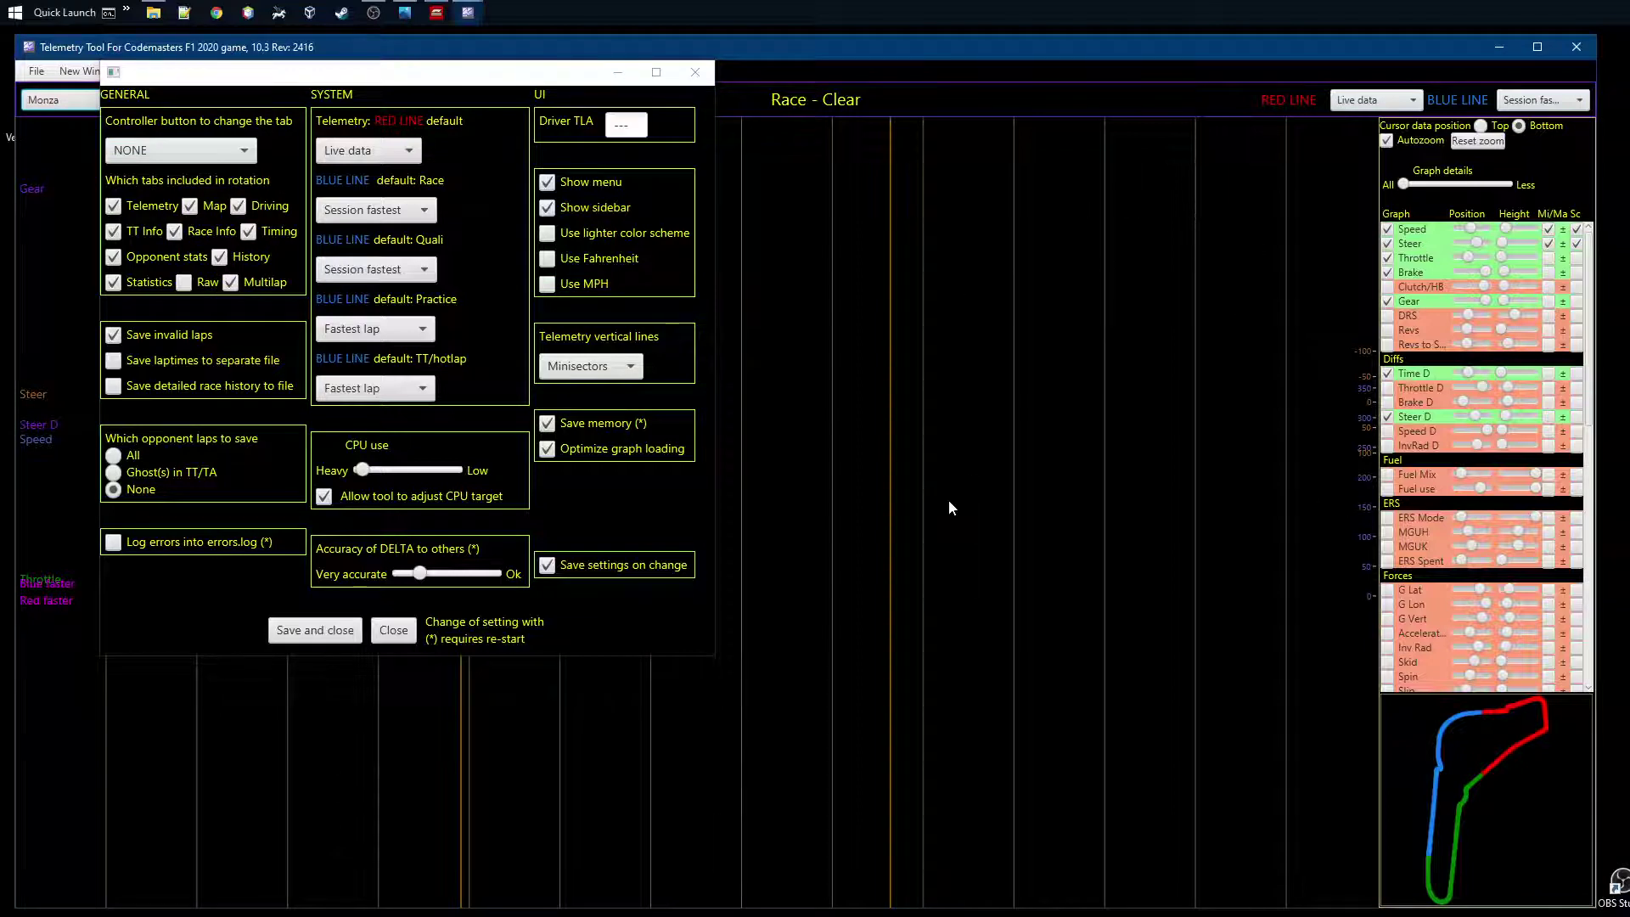
{"action": "left_click", "coordinate": [259, 176]}
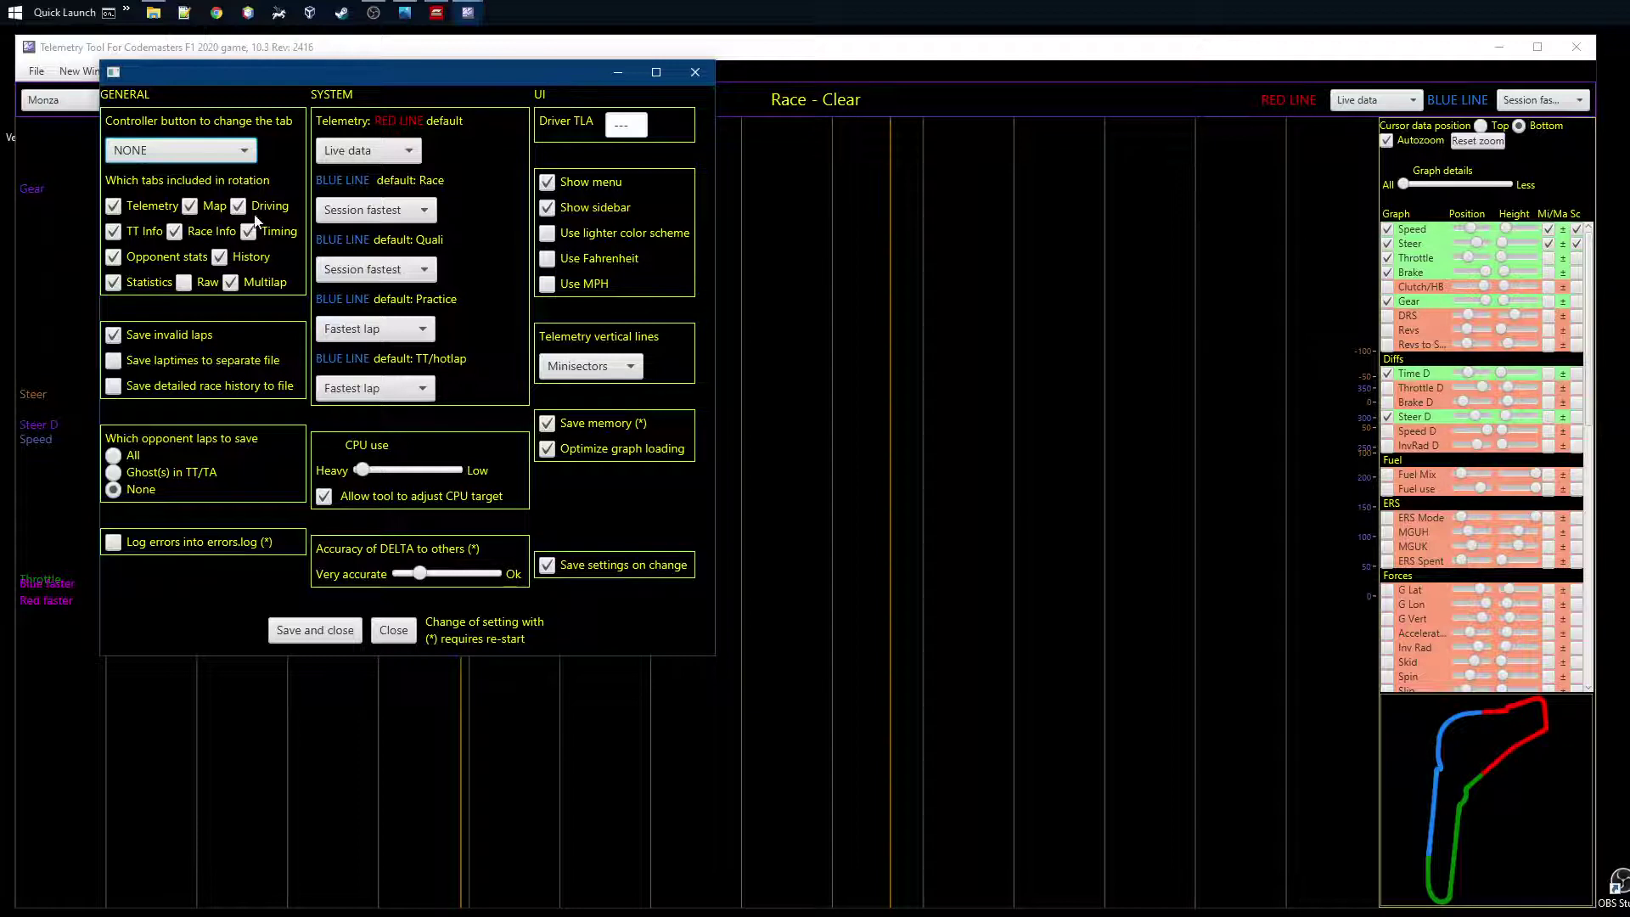
{"action": "left_click", "coordinate": [247, 153]}
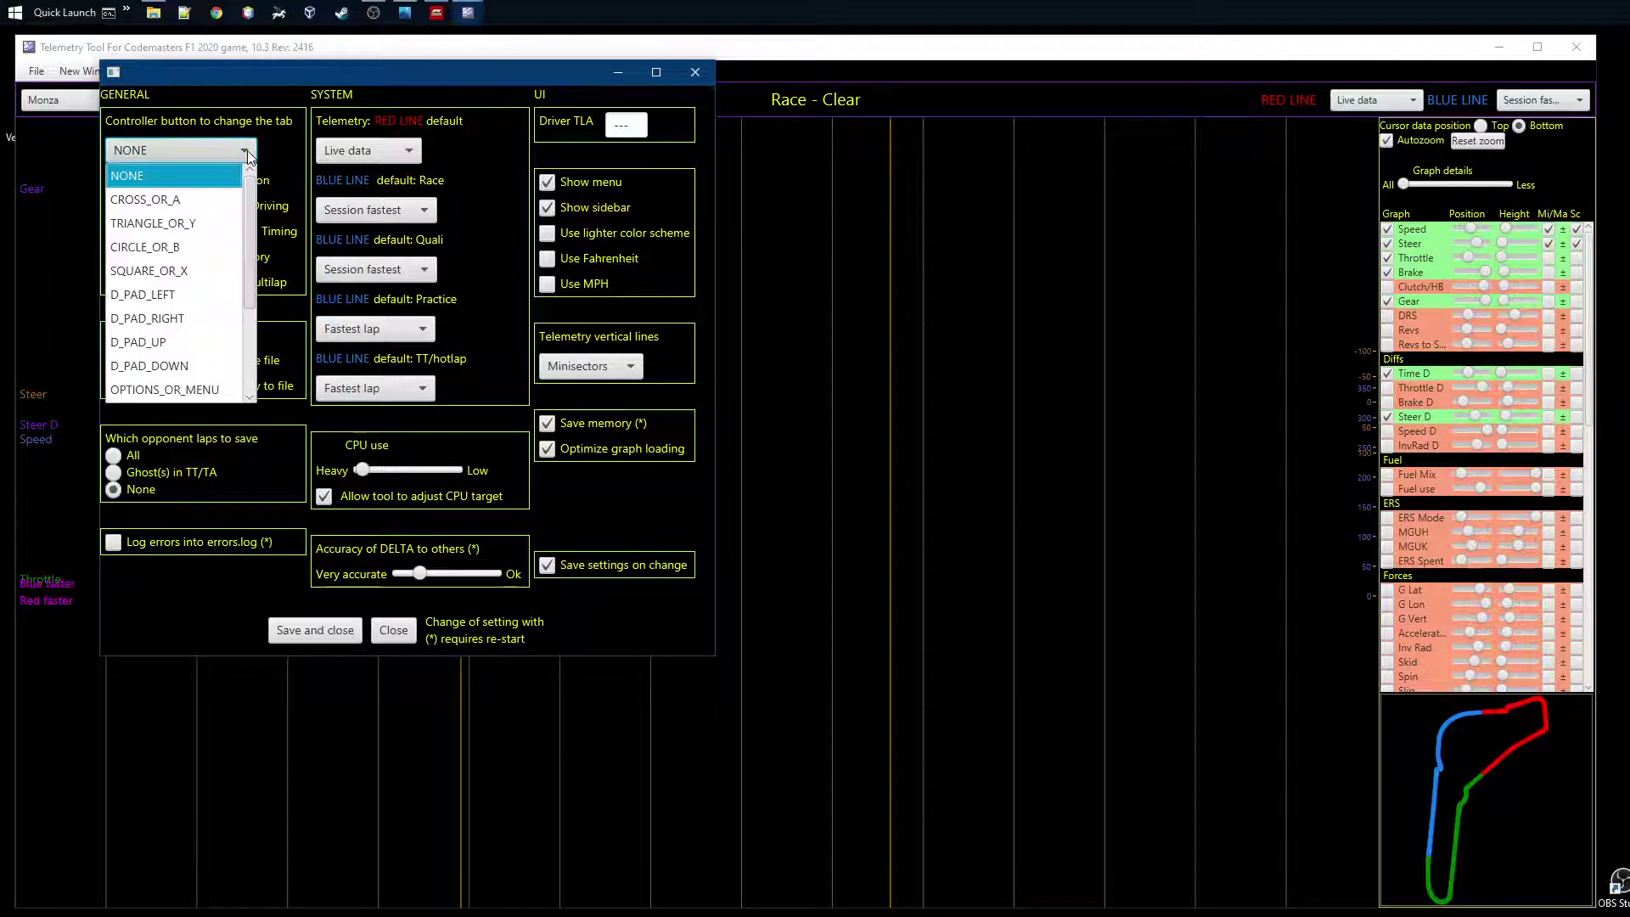
{"action": "left_click", "coordinate": [204, 224]}
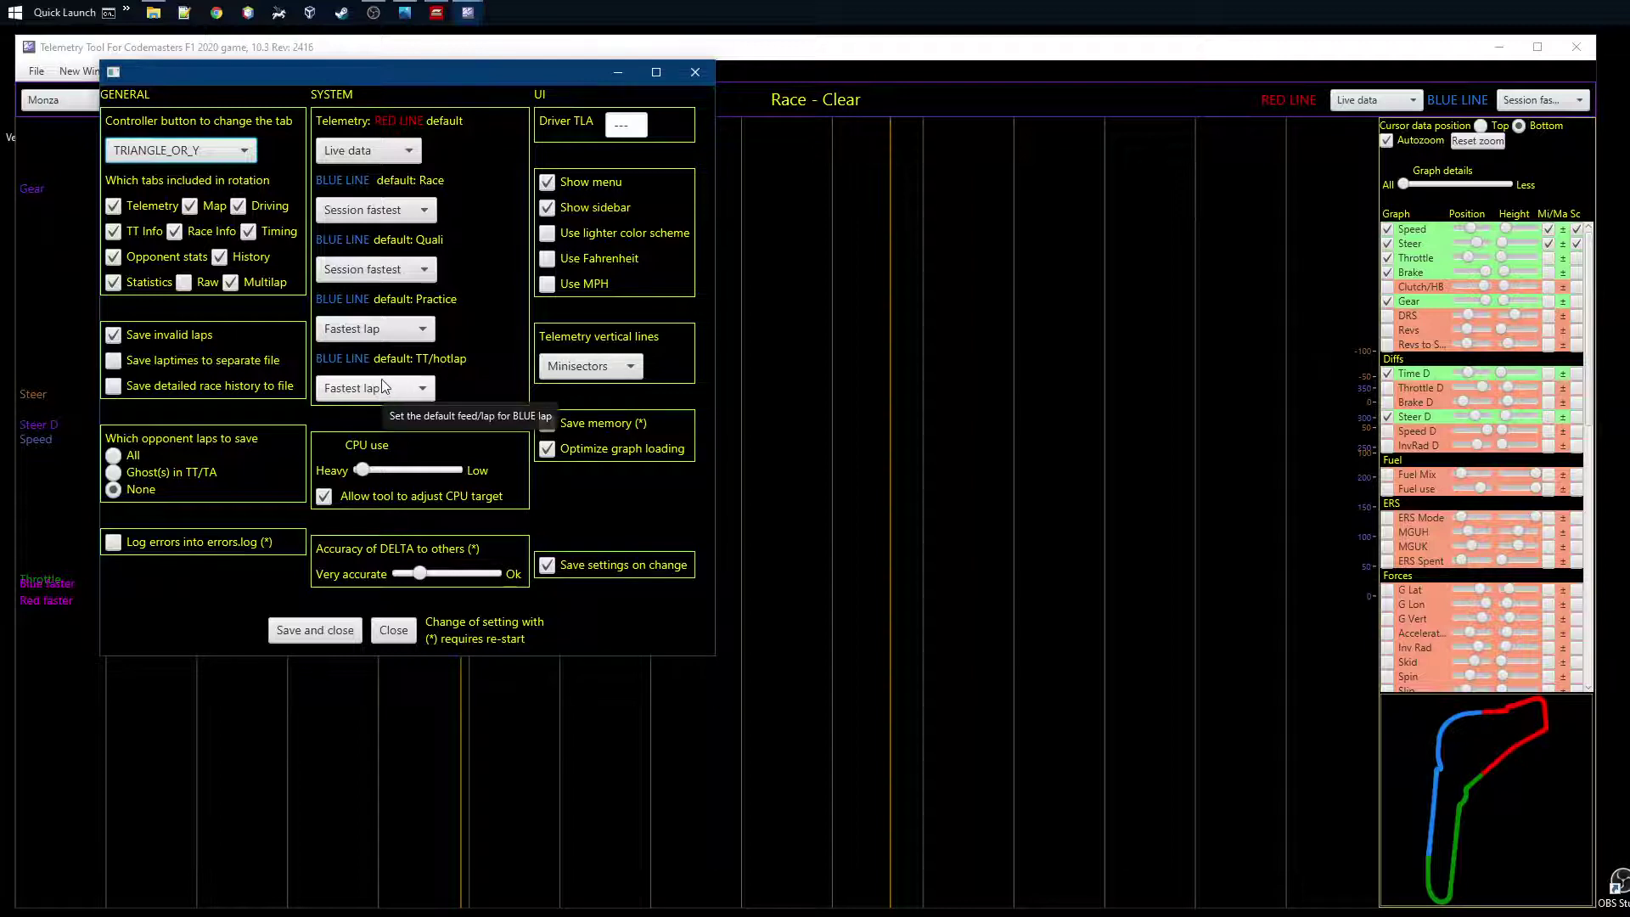
Keep Practice and TT/hotlap BLUE LINE on Fastest lap and close General settings.
{"action": "left_click", "coordinate": [422, 332]}
{"action": "left_click", "coordinate": [422, 350]}
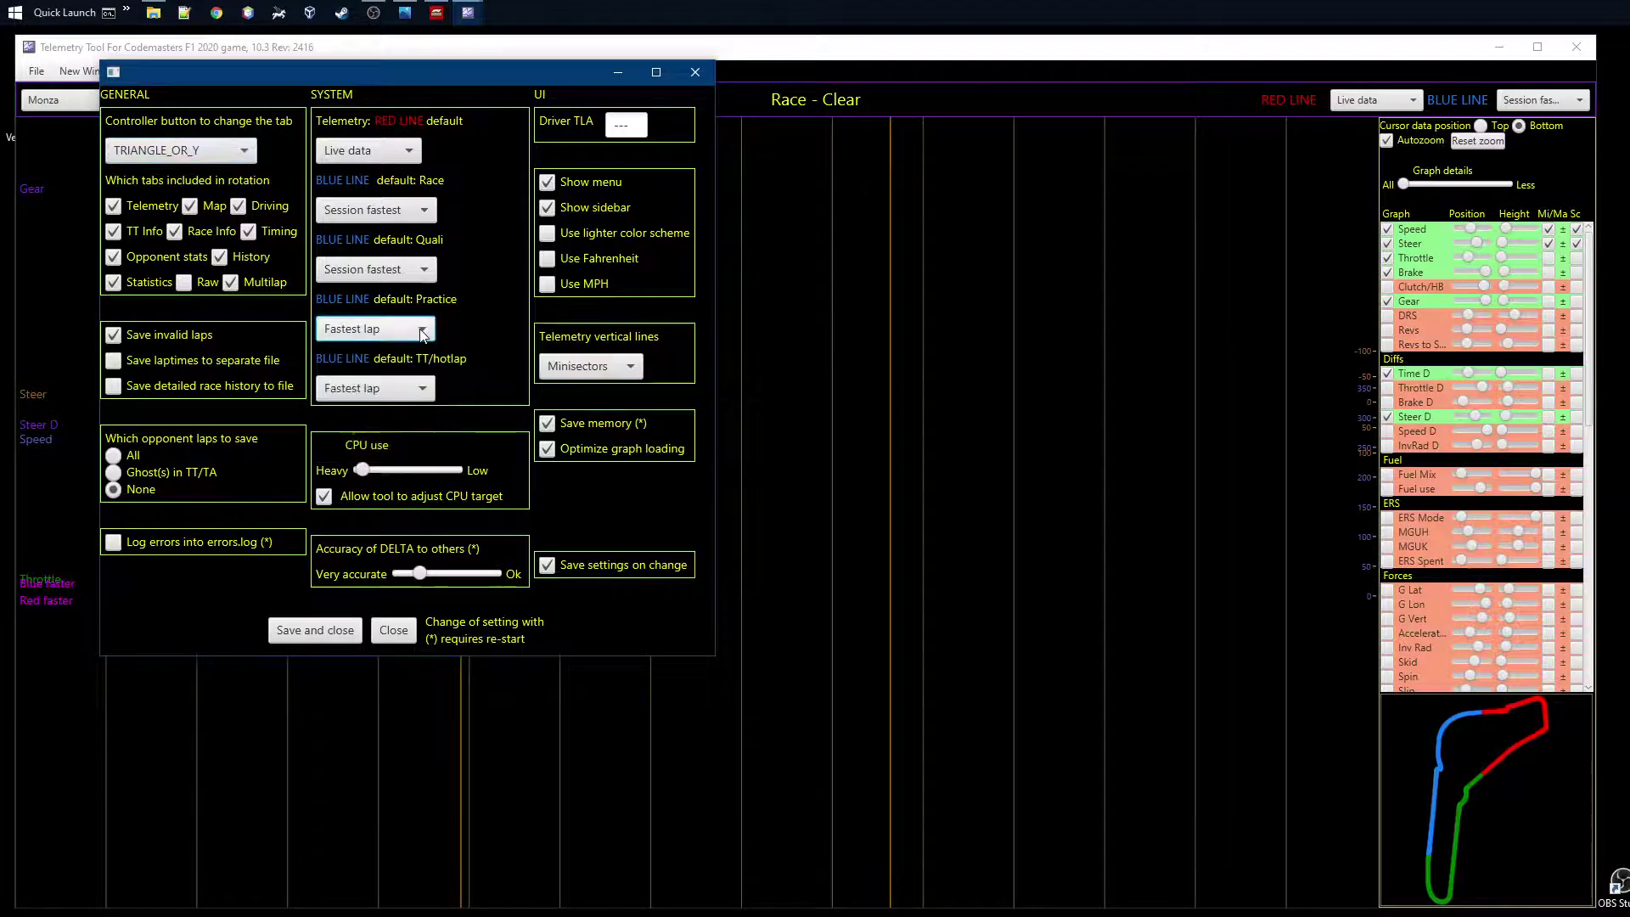
{"action": "left_click", "coordinate": [422, 390]}
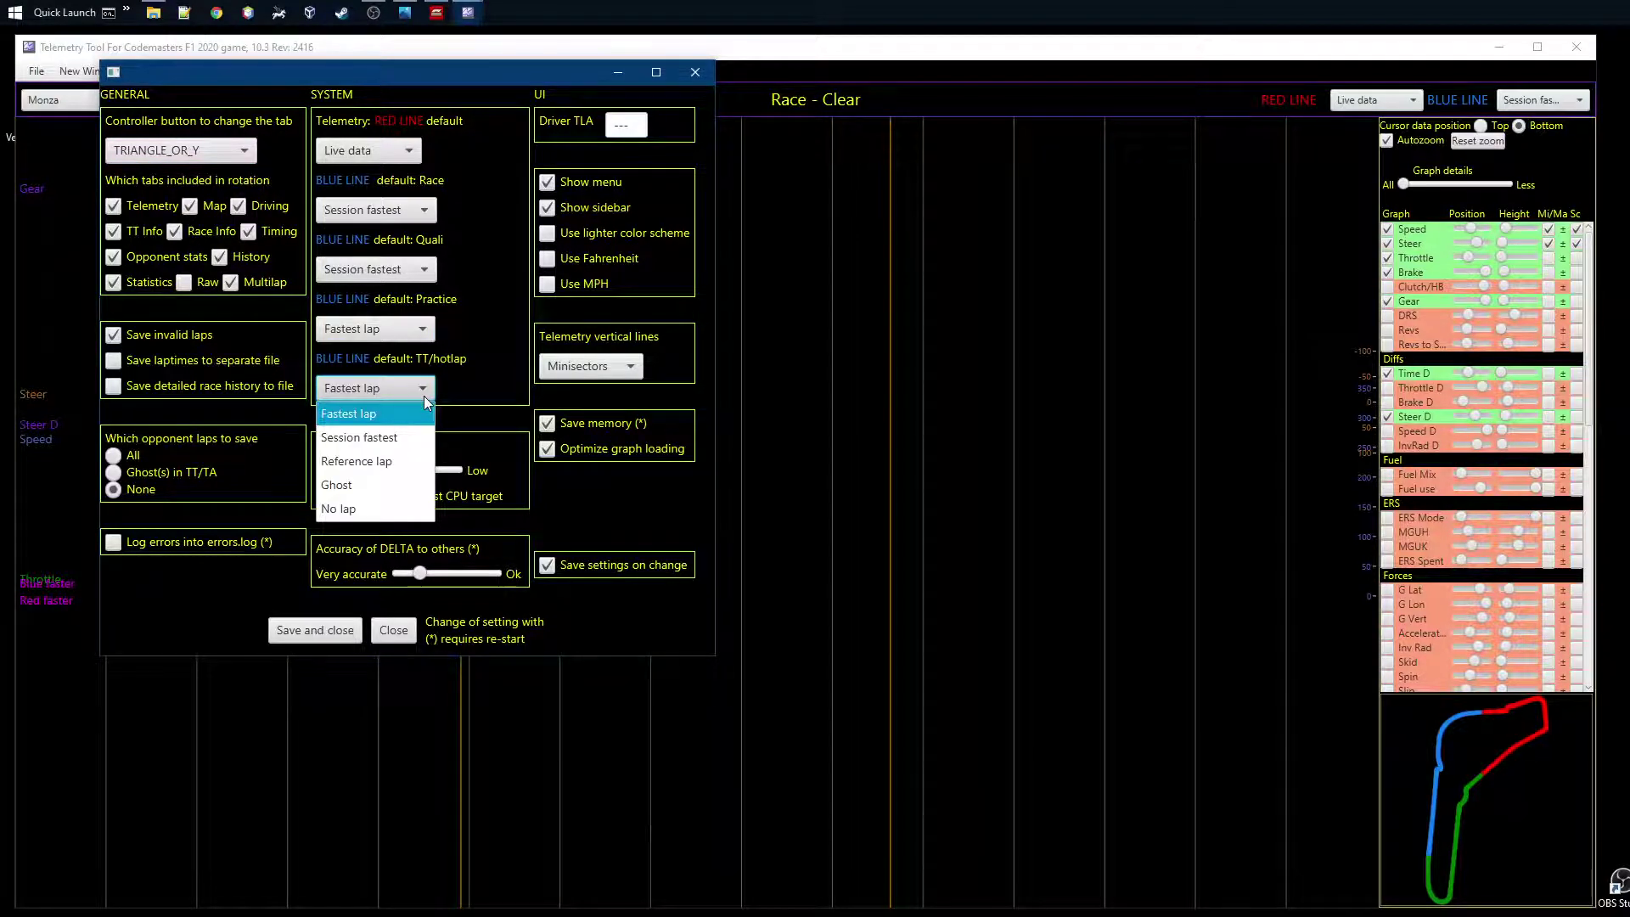
{"action": "left_click", "coordinate": [476, 342]}
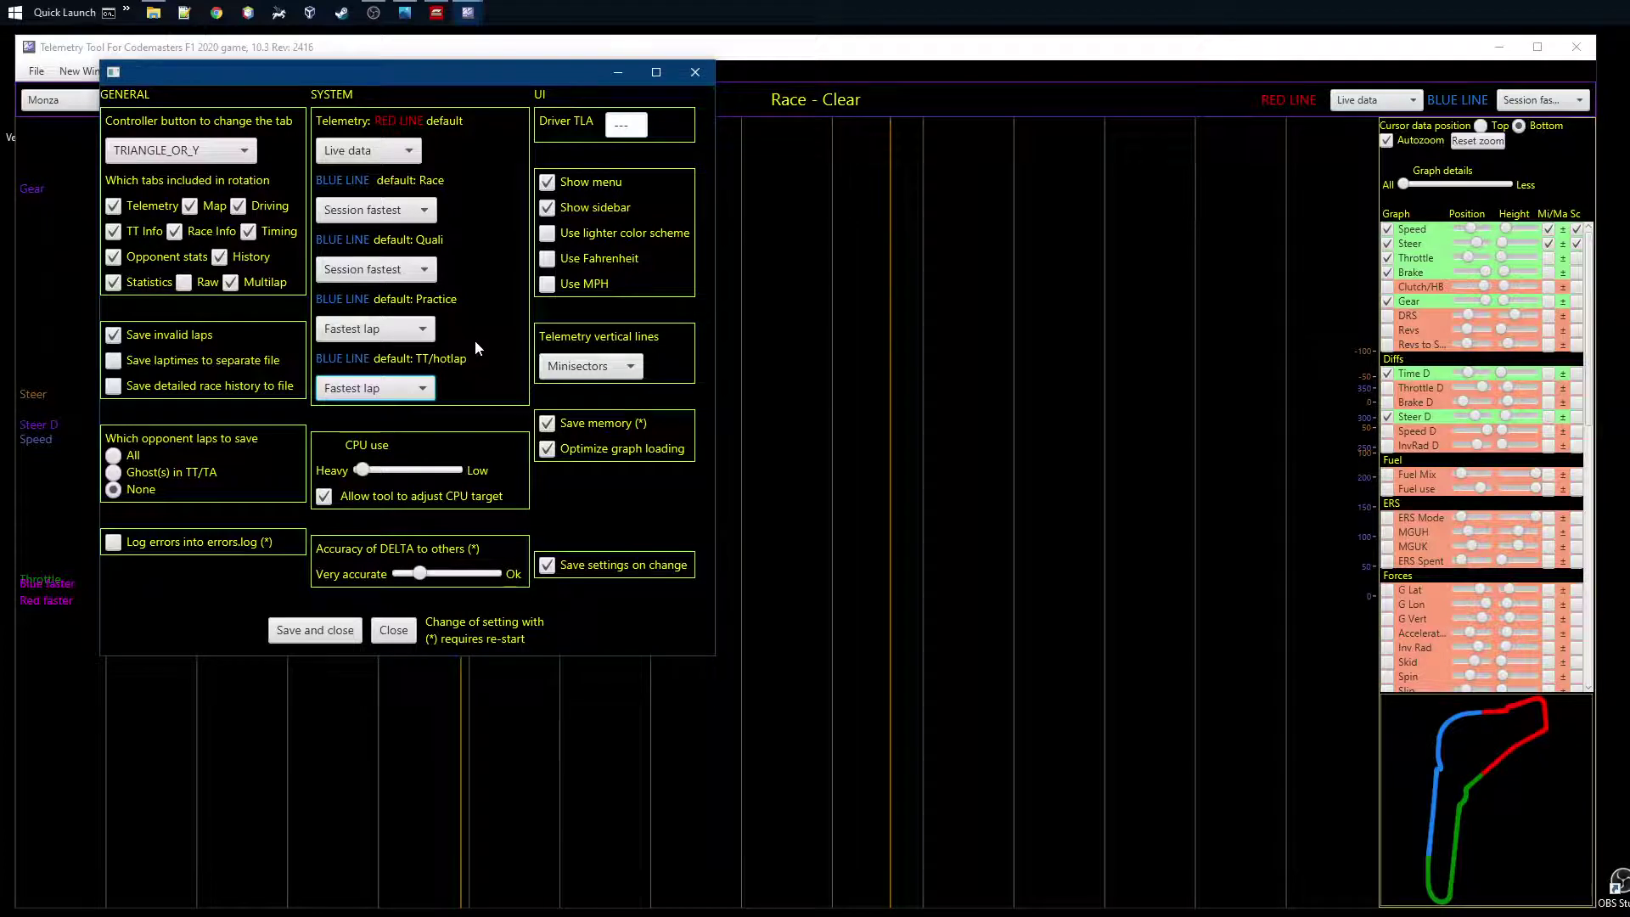
{"action": "left_click", "coordinate": [1051, 276]}
{"action": "left_click", "coordinate": [466, 281]}
{"action": "left_click", "coordinate": [393, 630]}
Check the networking settings and close them without changes.
{"action": "left_click", "coordinate": [189, 71]}
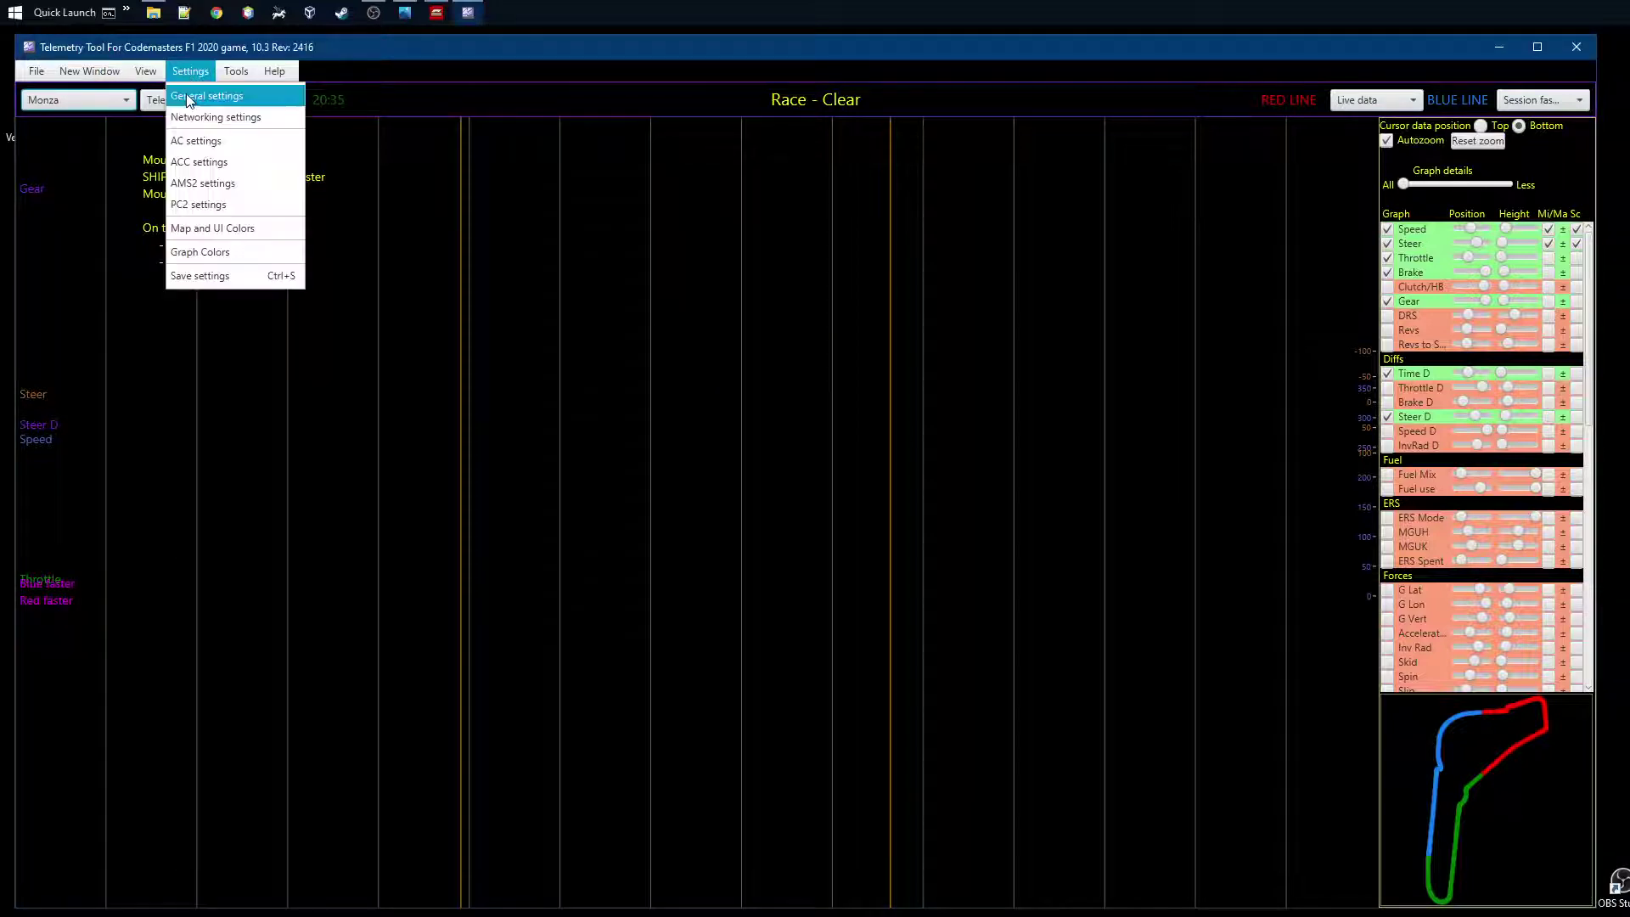
{"action": "left_click", "coordinate": [181, 120]}
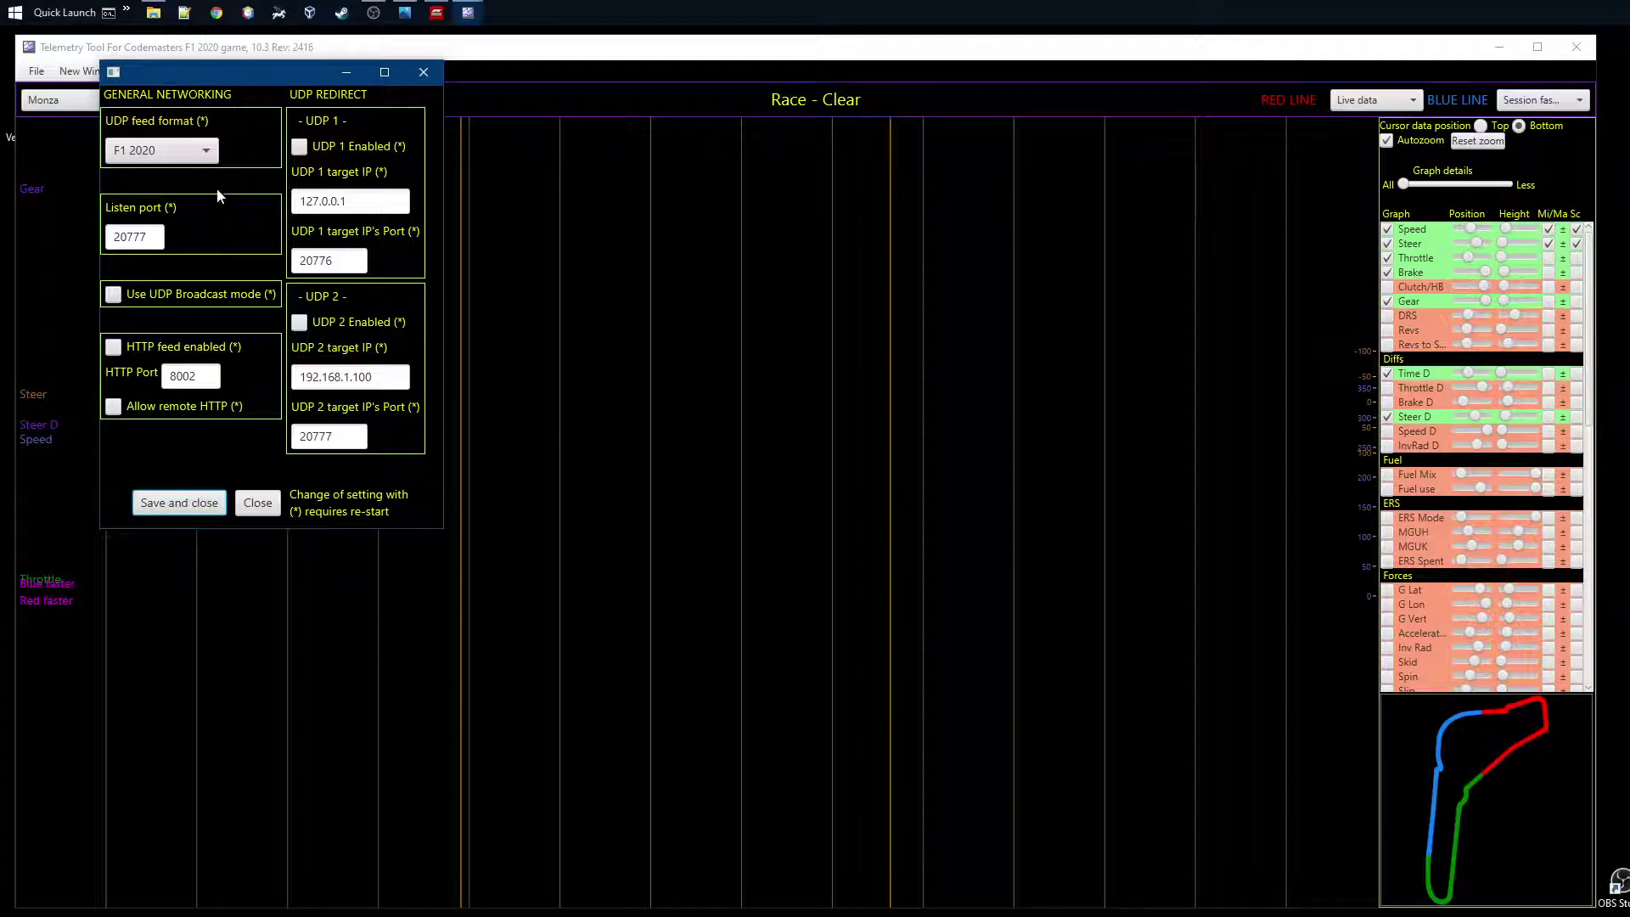
{"action": "left_click", "coordinate": [257, 503]}
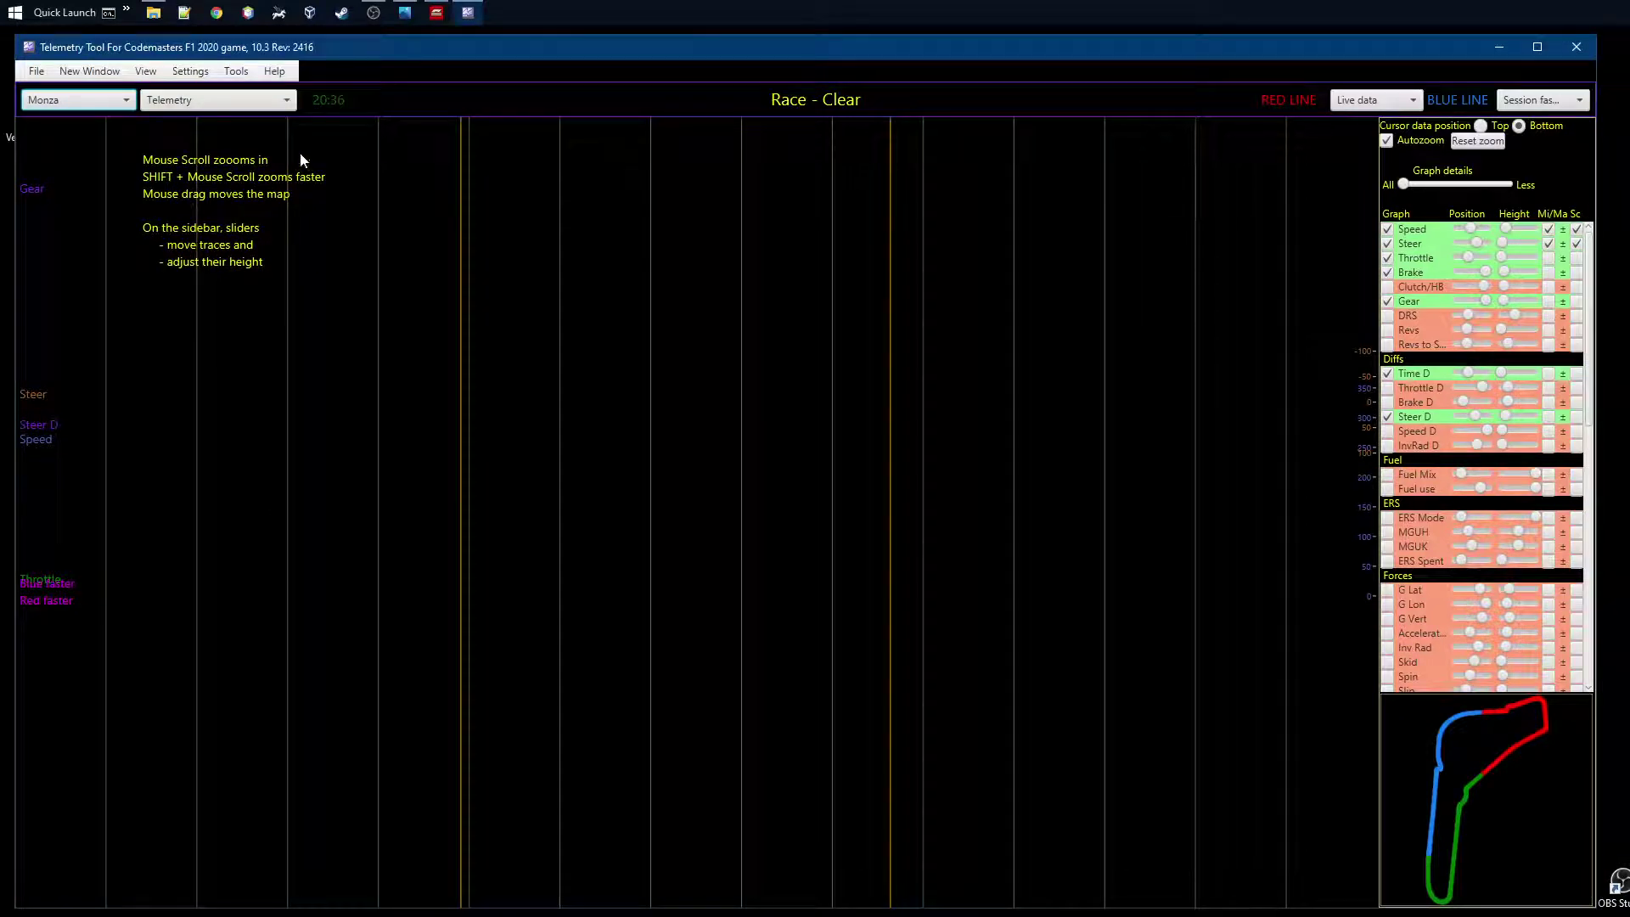
Show this computer's IP address notice and place the F1 2020 window beside it.
{"action": "left_click", "coordinate": [236, 71]}
{"action": "left_click", "coordinate": [236, 100]}
{"action": "left_click_drag", "start_coordinate": [510, 184], "coordinate": [205, 67]}
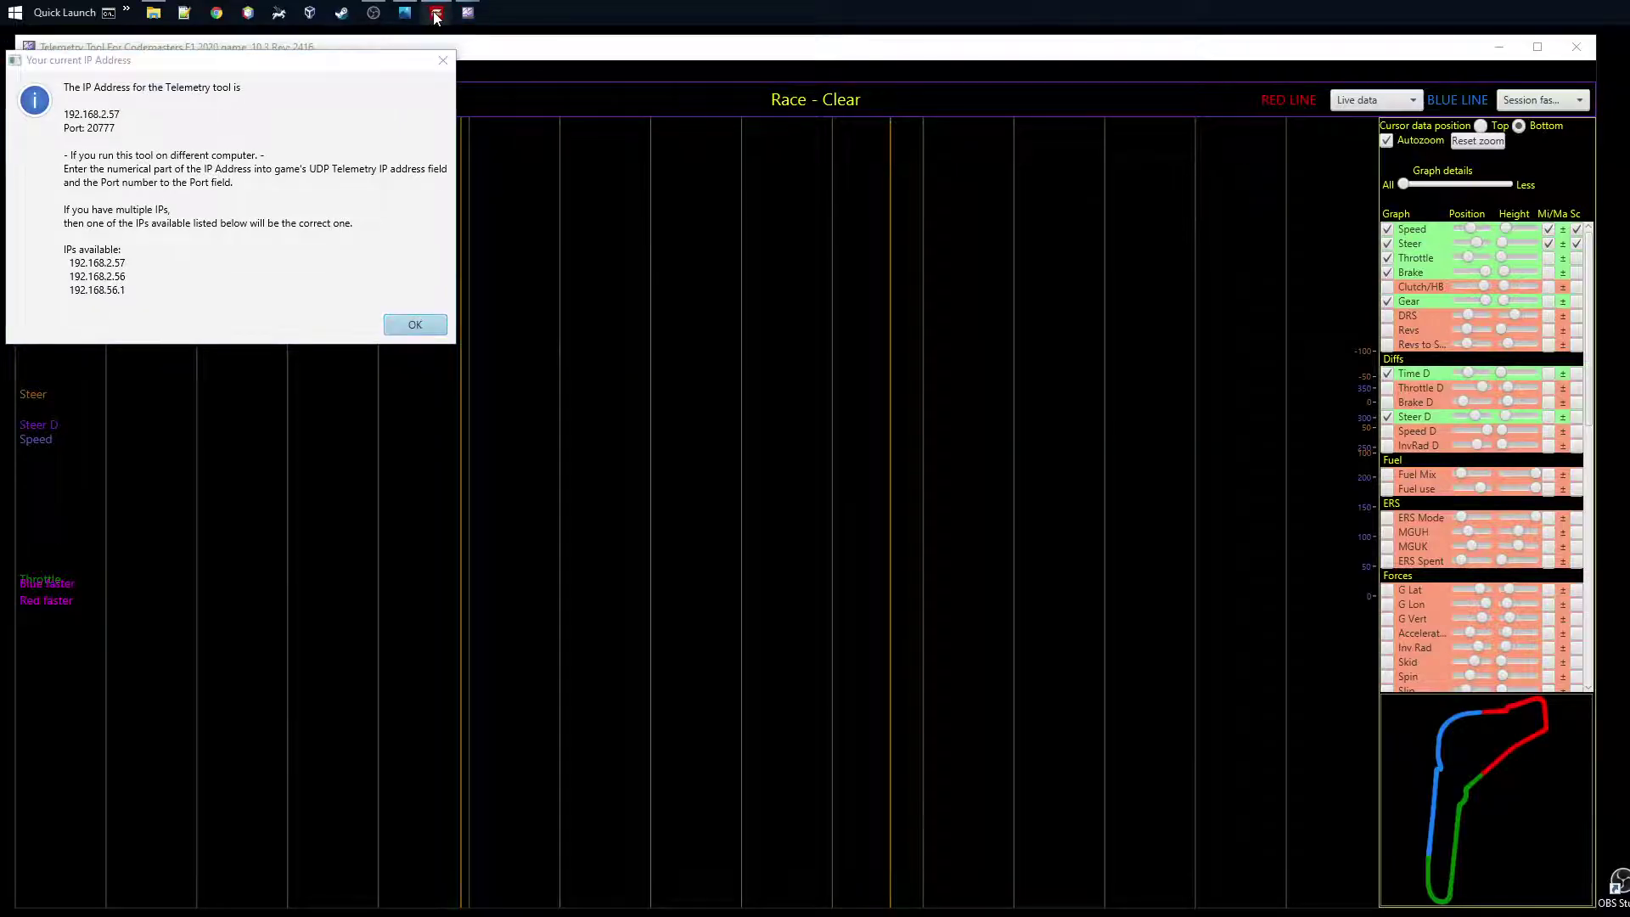
{"action": "left_click", "coordinate": [436, 13]}
{"action": "left_click_drag", "start_coordinate": [363, 37], "coordinate": [426, 46]}
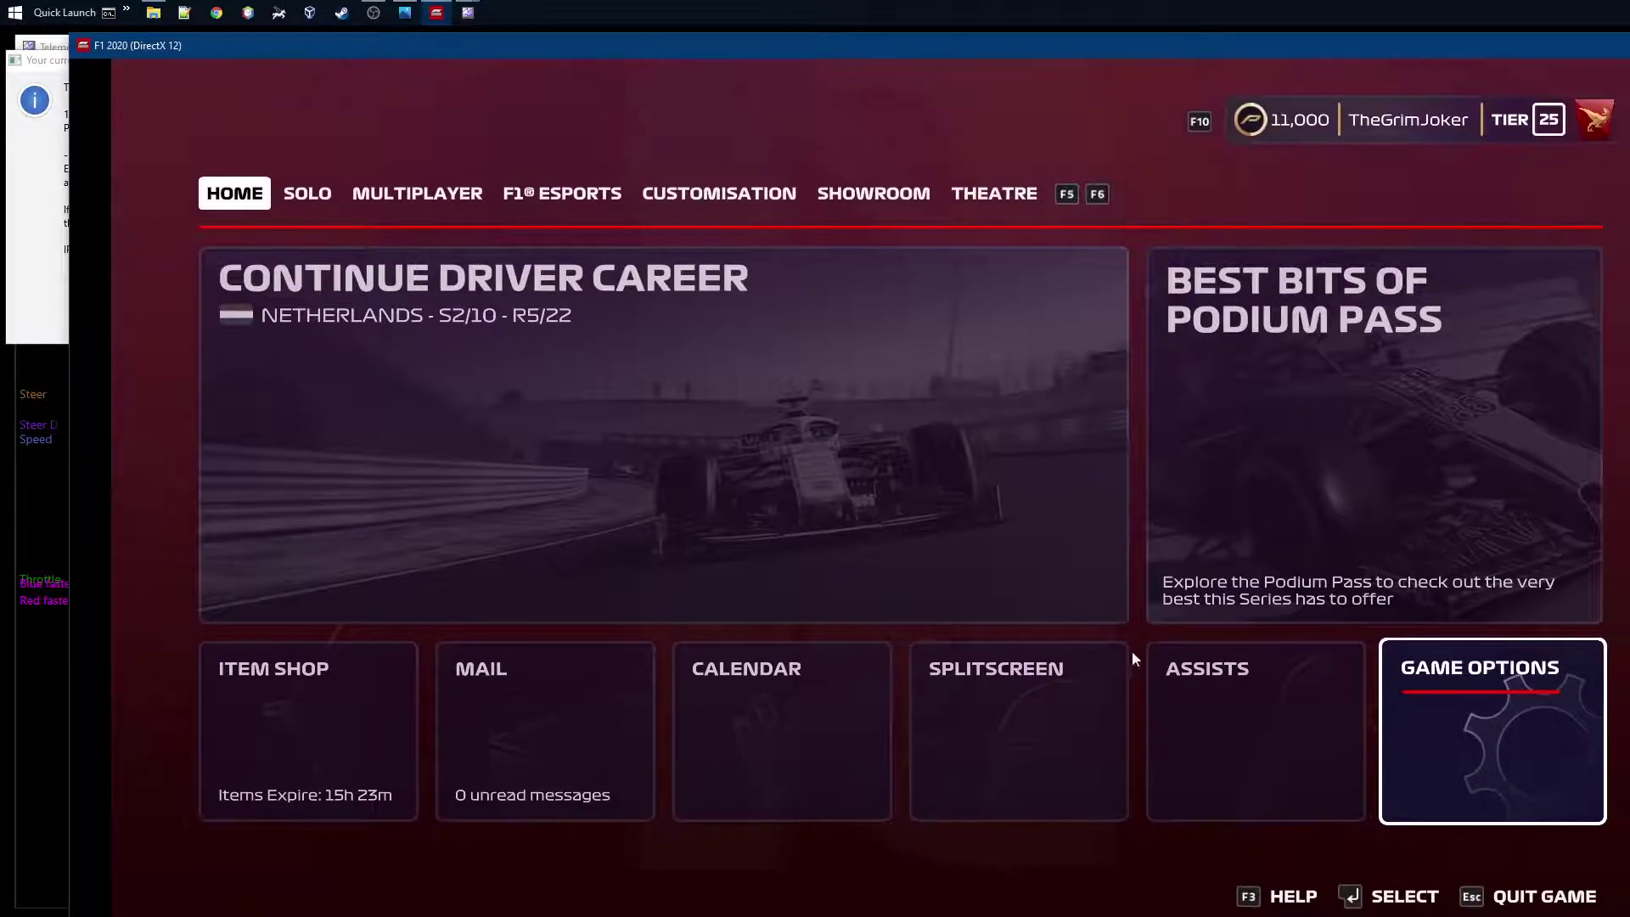
Navigate from the home screen to Game Options > Settings > Telemetry Settings.
{"action": "key", "text": "Left"}
{"action": "key", "text": "Right"}
{"action": "key", "text": "Return"}
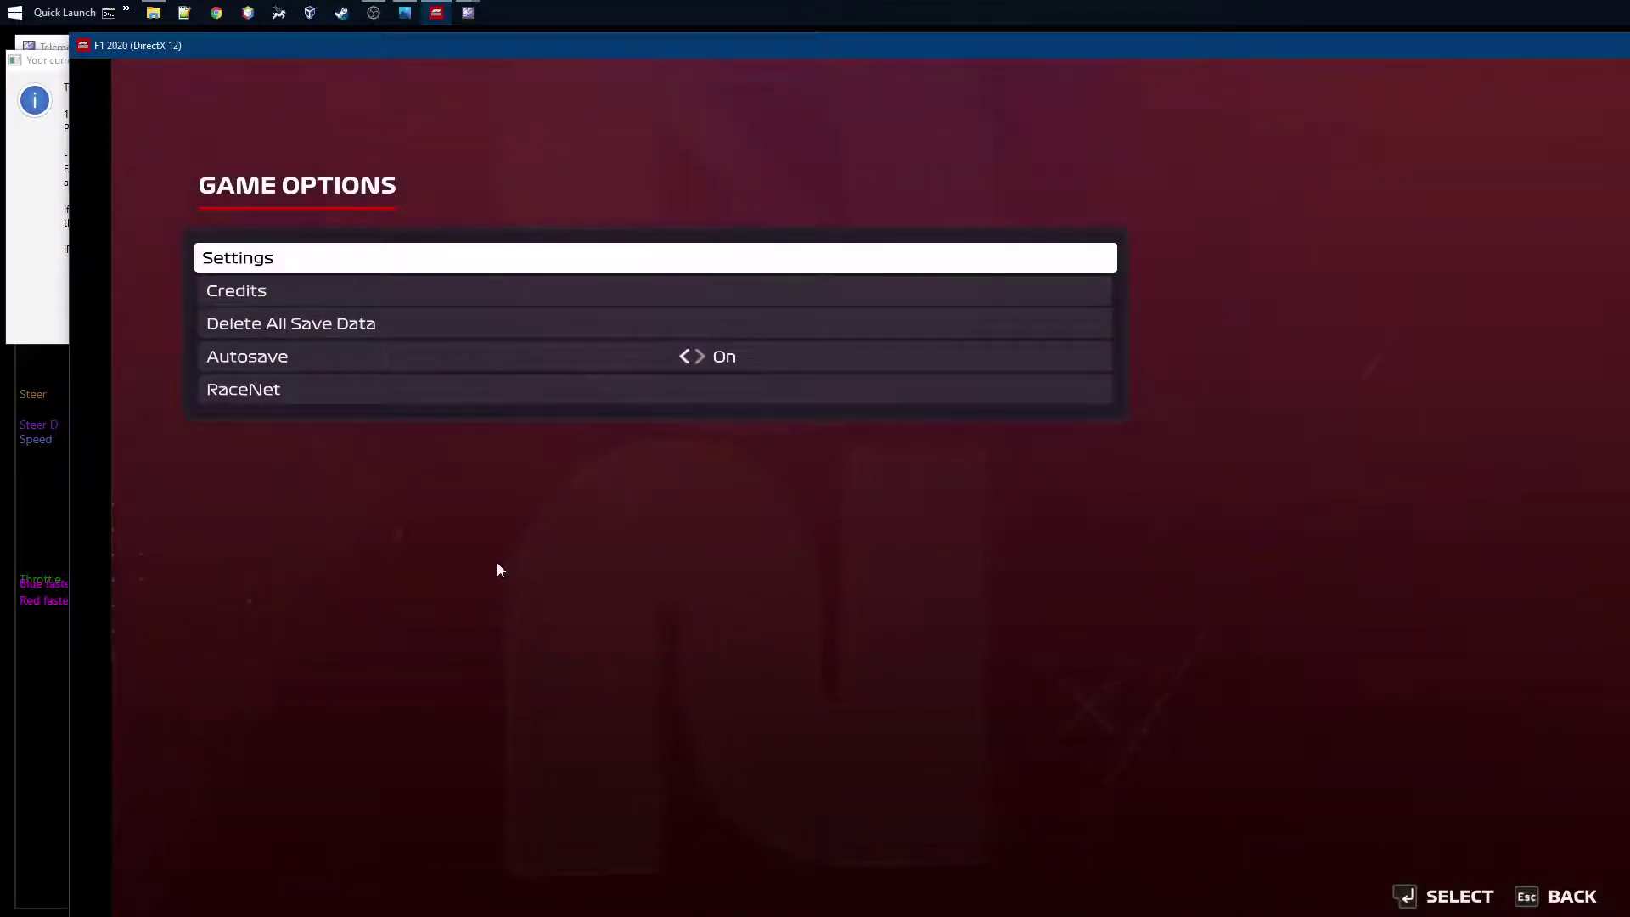
{"action": "key", "text": "Return"}
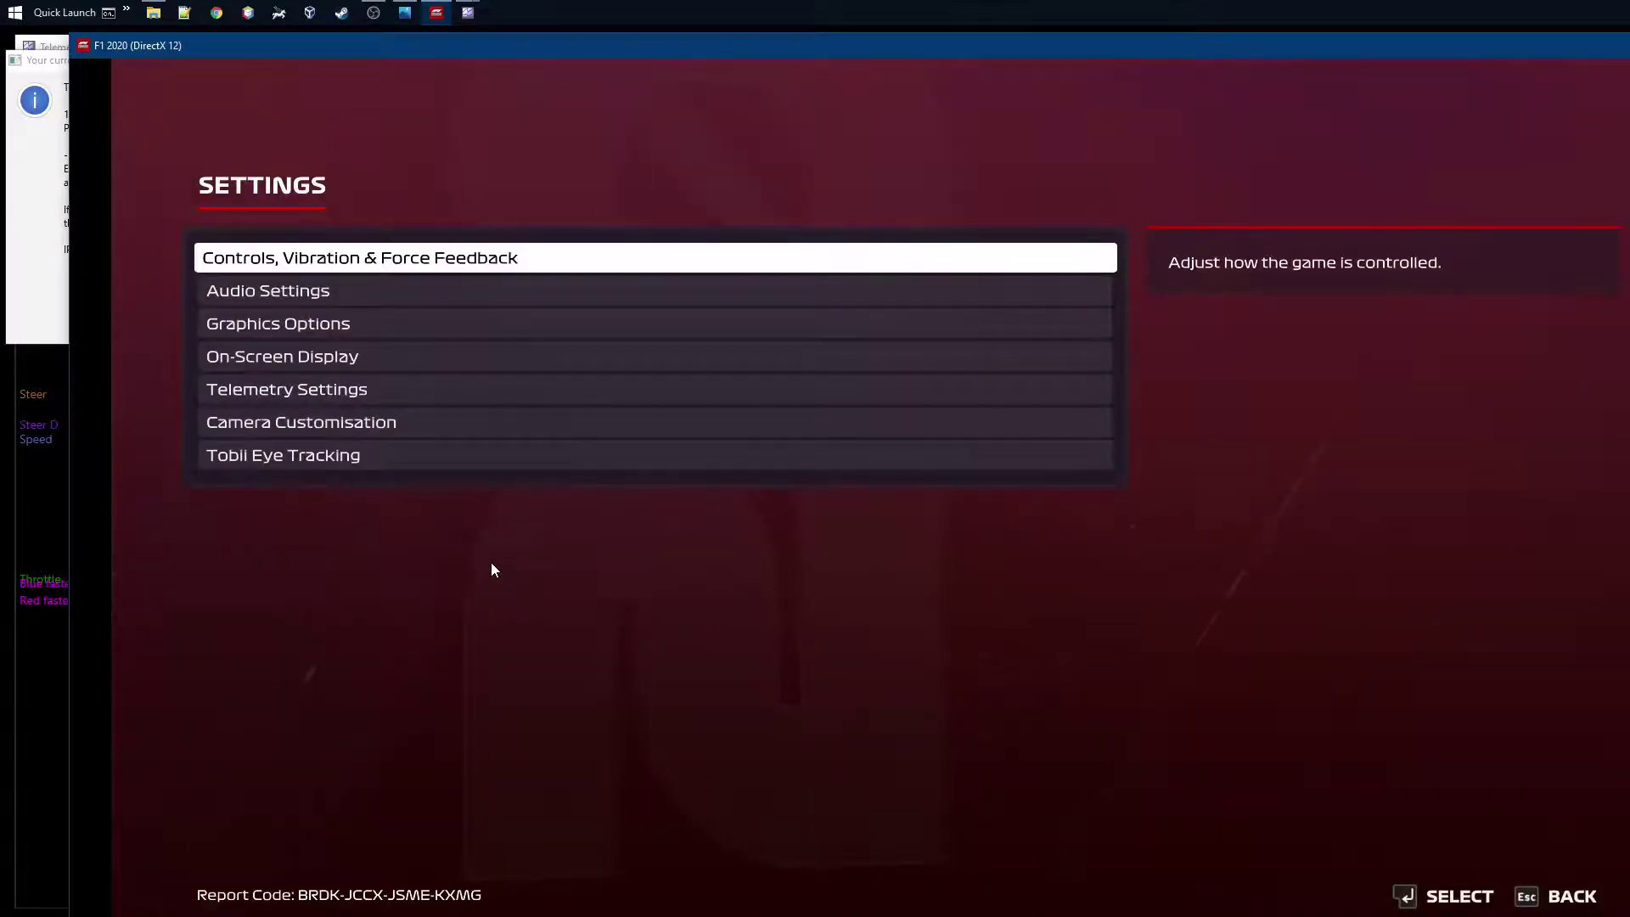
{"action": "key", "text": "Down"}
{"action": "key", "text": "Down"}
{"action": "key", "text": "Down"}
{"action": "key", "text": "Down"}
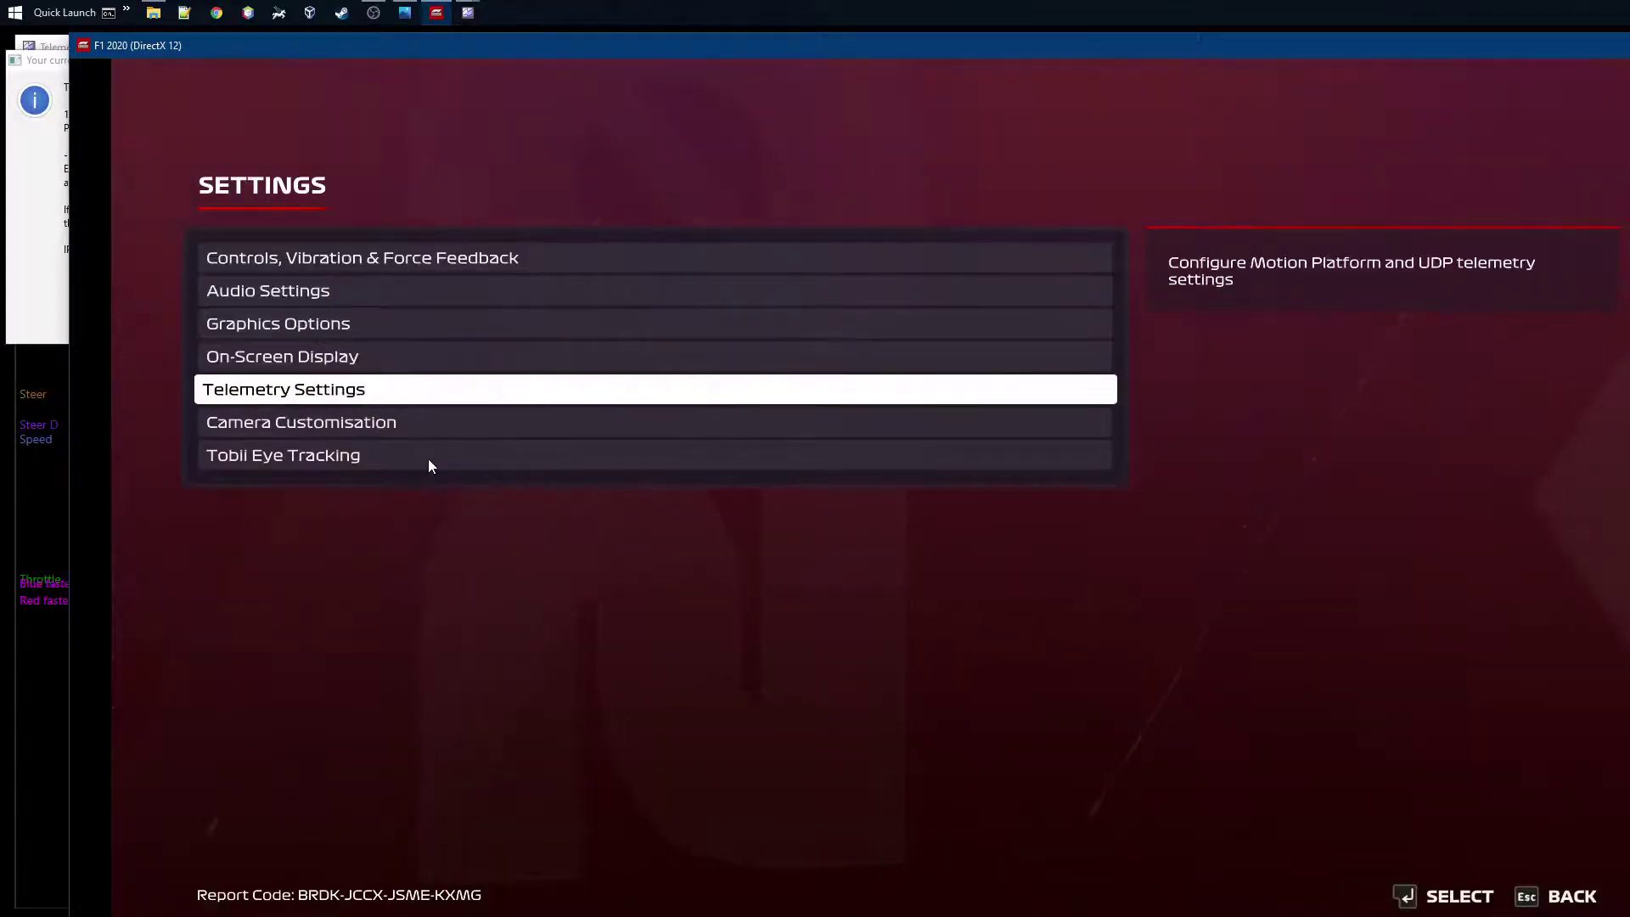
{"action": "key", "text": "Return"}
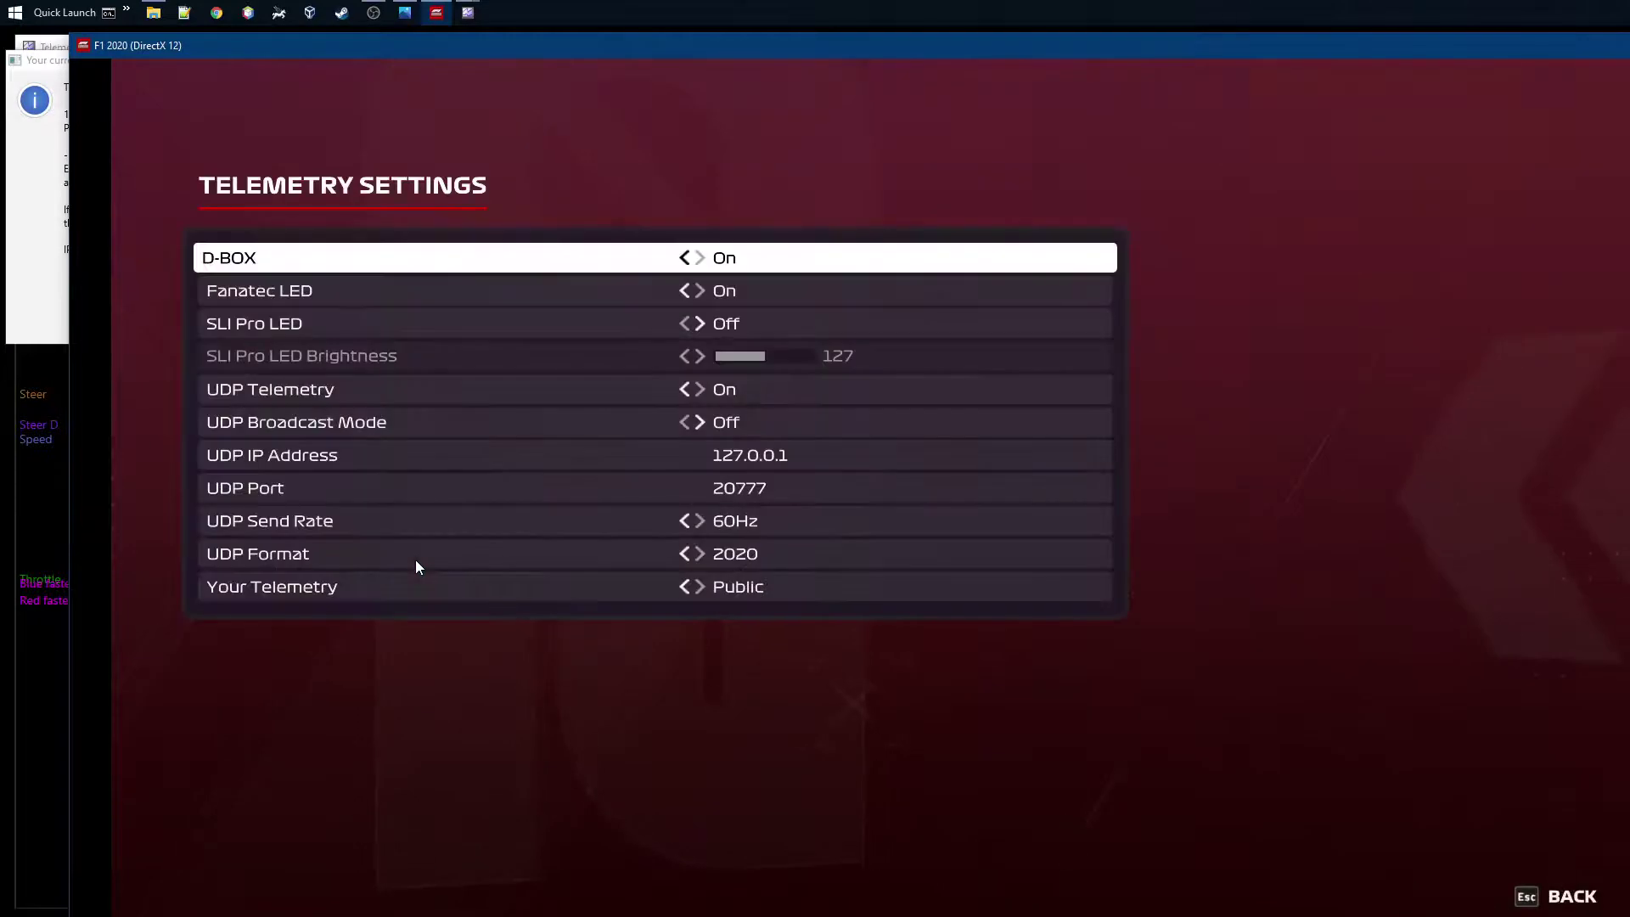
Review the telemetry settings rows, moving down to UDP Broadcast Mode.
{"action": "key", "text": "Down"}
{"action": "key", "text": "Down"}
{"action": "key", "text": "Up"}
{"action": "key", "text": "Up"}
{"action": "key", "text": "Down"}
{"action": "key", "text": "Down"}
{"action": "key", "text": "Up"}
{"action": "key", "text": "Down"}
{"action": "key", "text": "Up"}
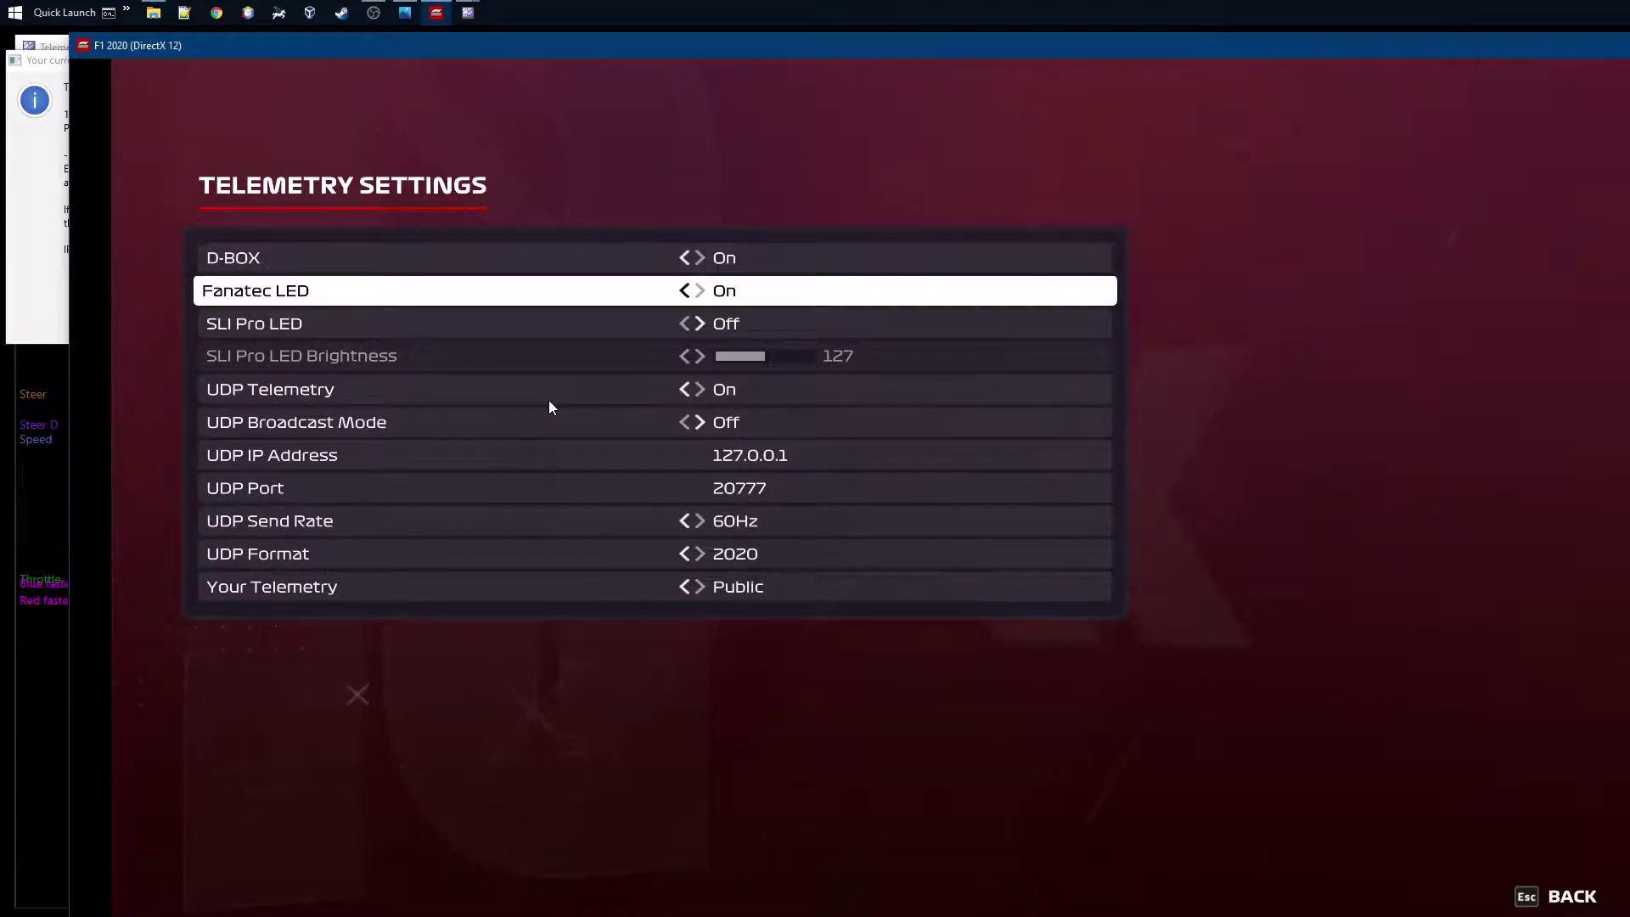
{"action": "key", "text": "Down"}
{"action": "key", "text": "Down"}
{"action": "key", "text": "Down"}
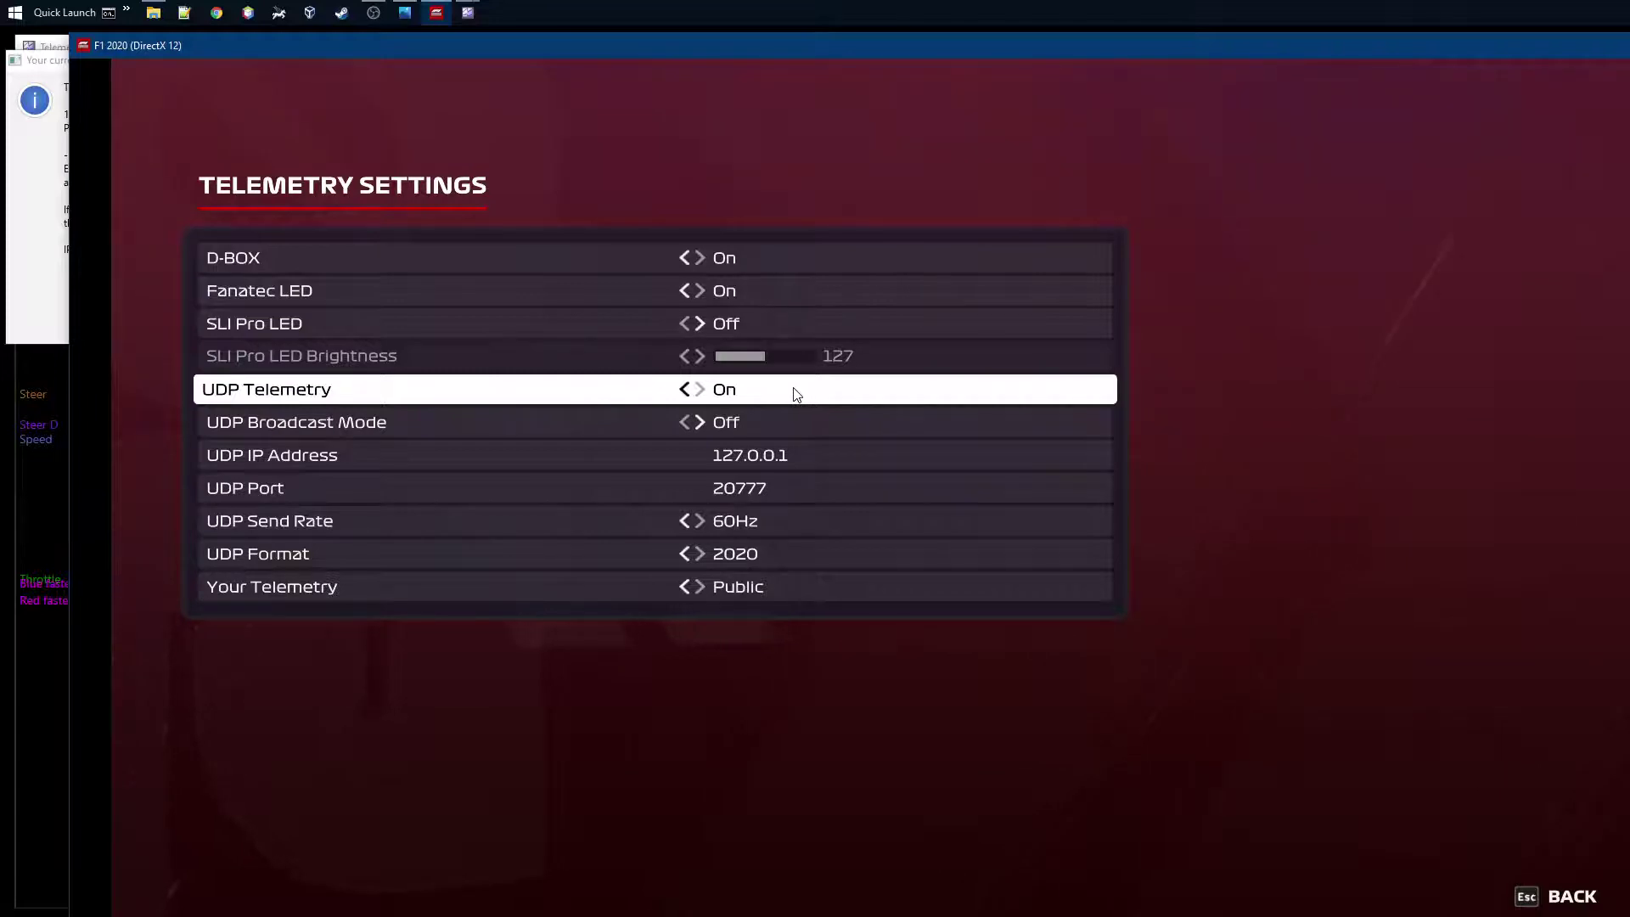
{"action": "key", "text": "Down"}
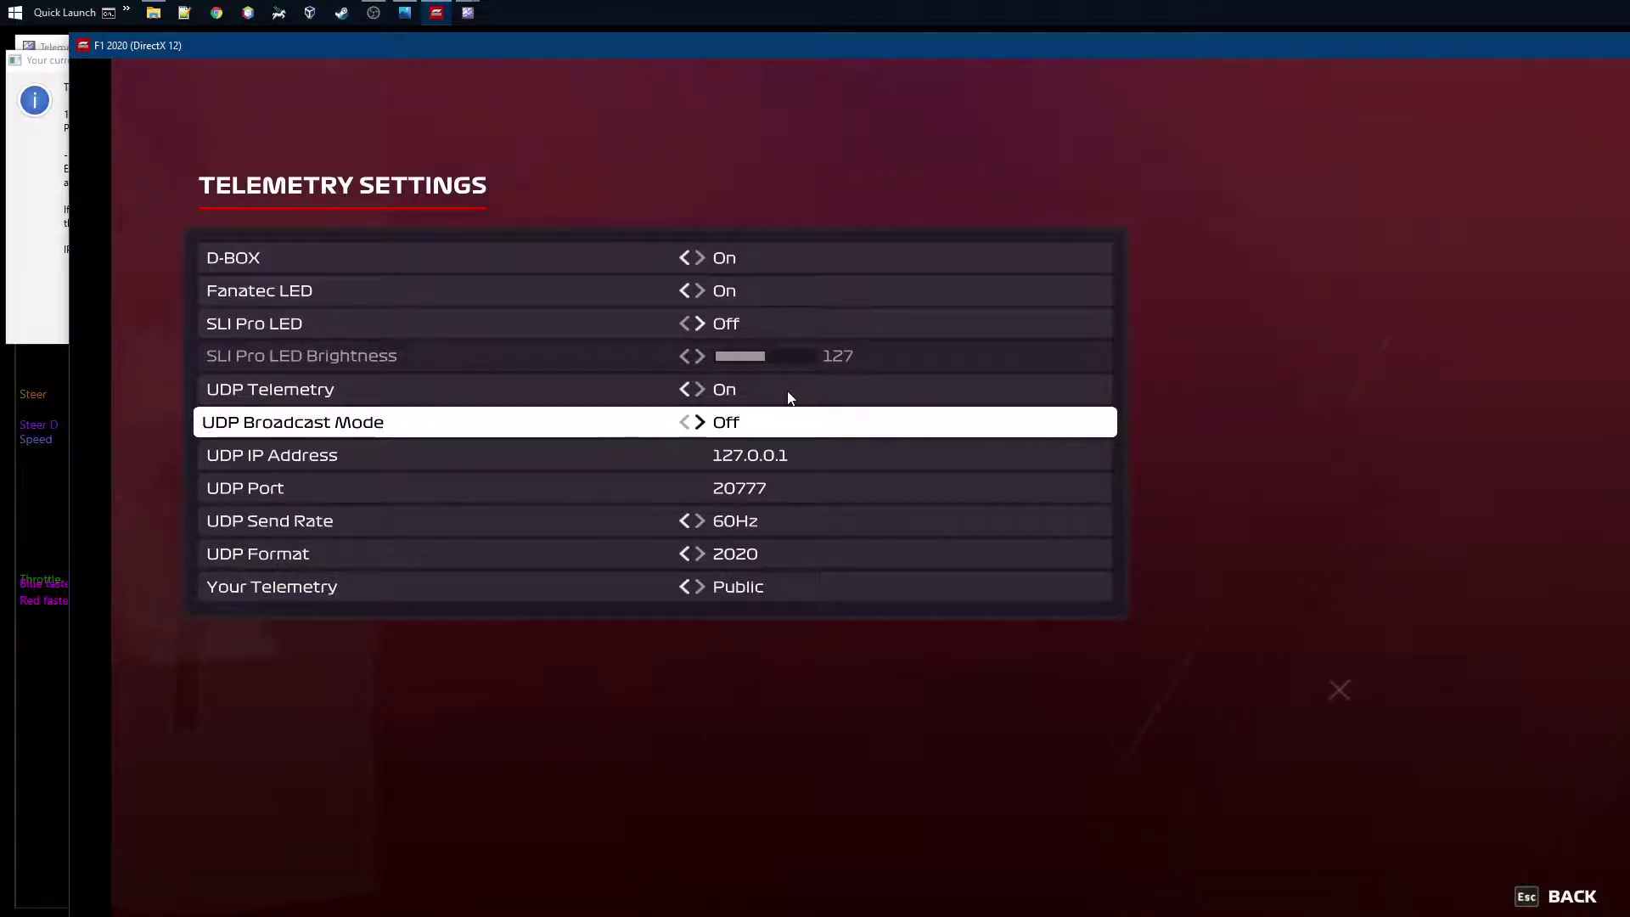
Replace the UDP IP Address 127.0.0.1 with 192.168.2.57, keeping the IP notice in view.
{"action": "key", "text": "Down"}
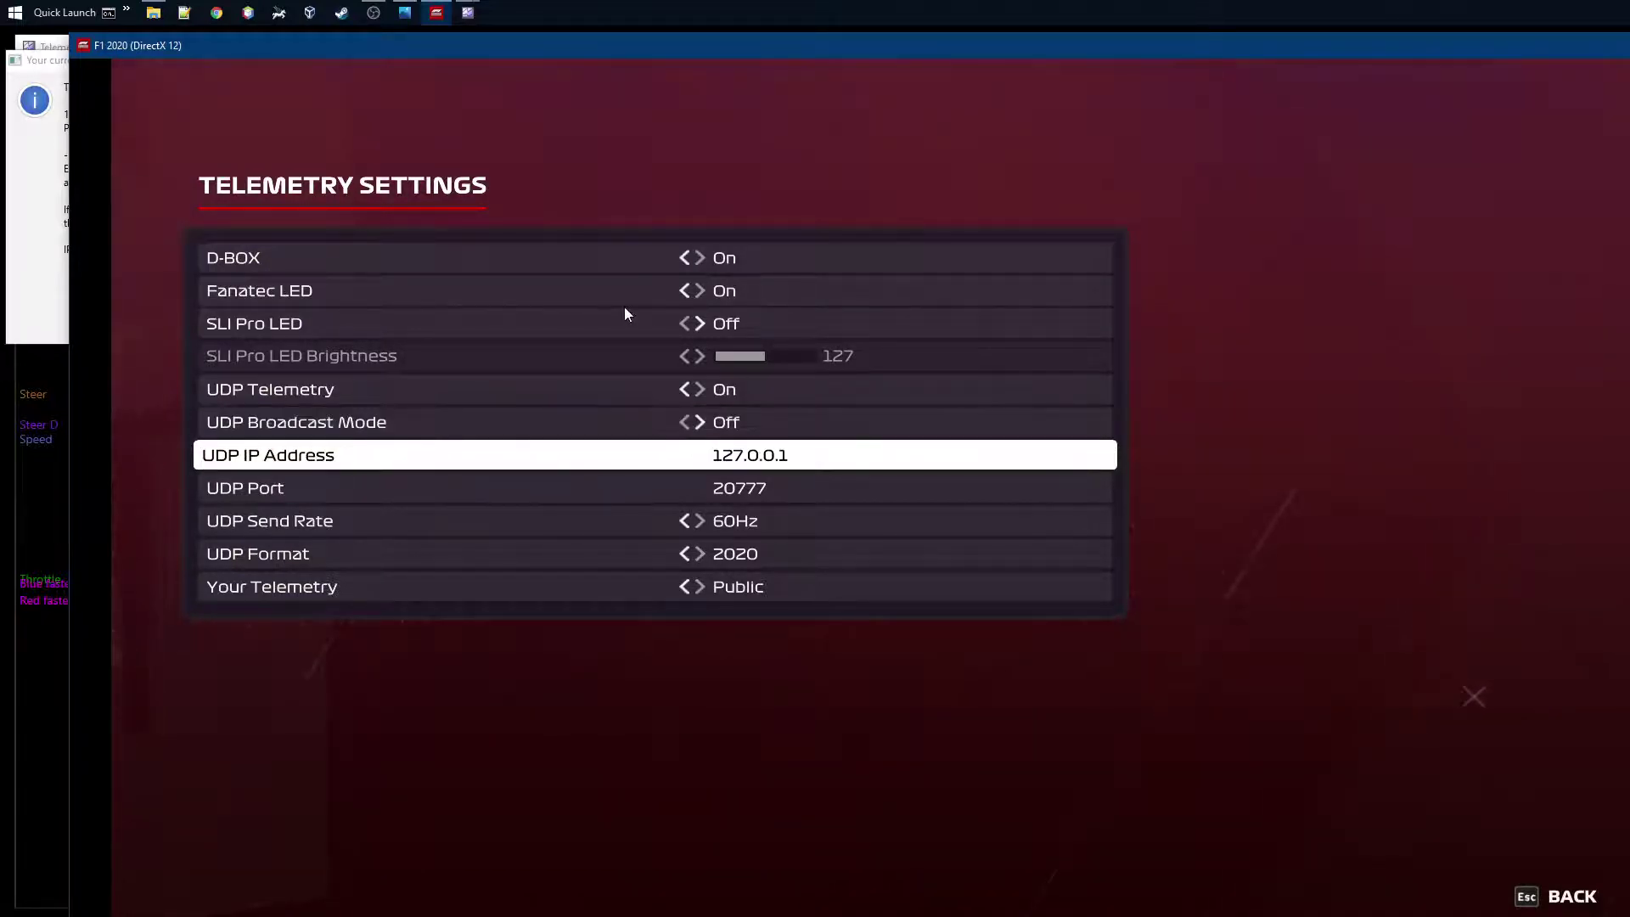
{"action": "left_click_drag", "start_coordinate": [432, 47], "coordinate": [728, 45]}
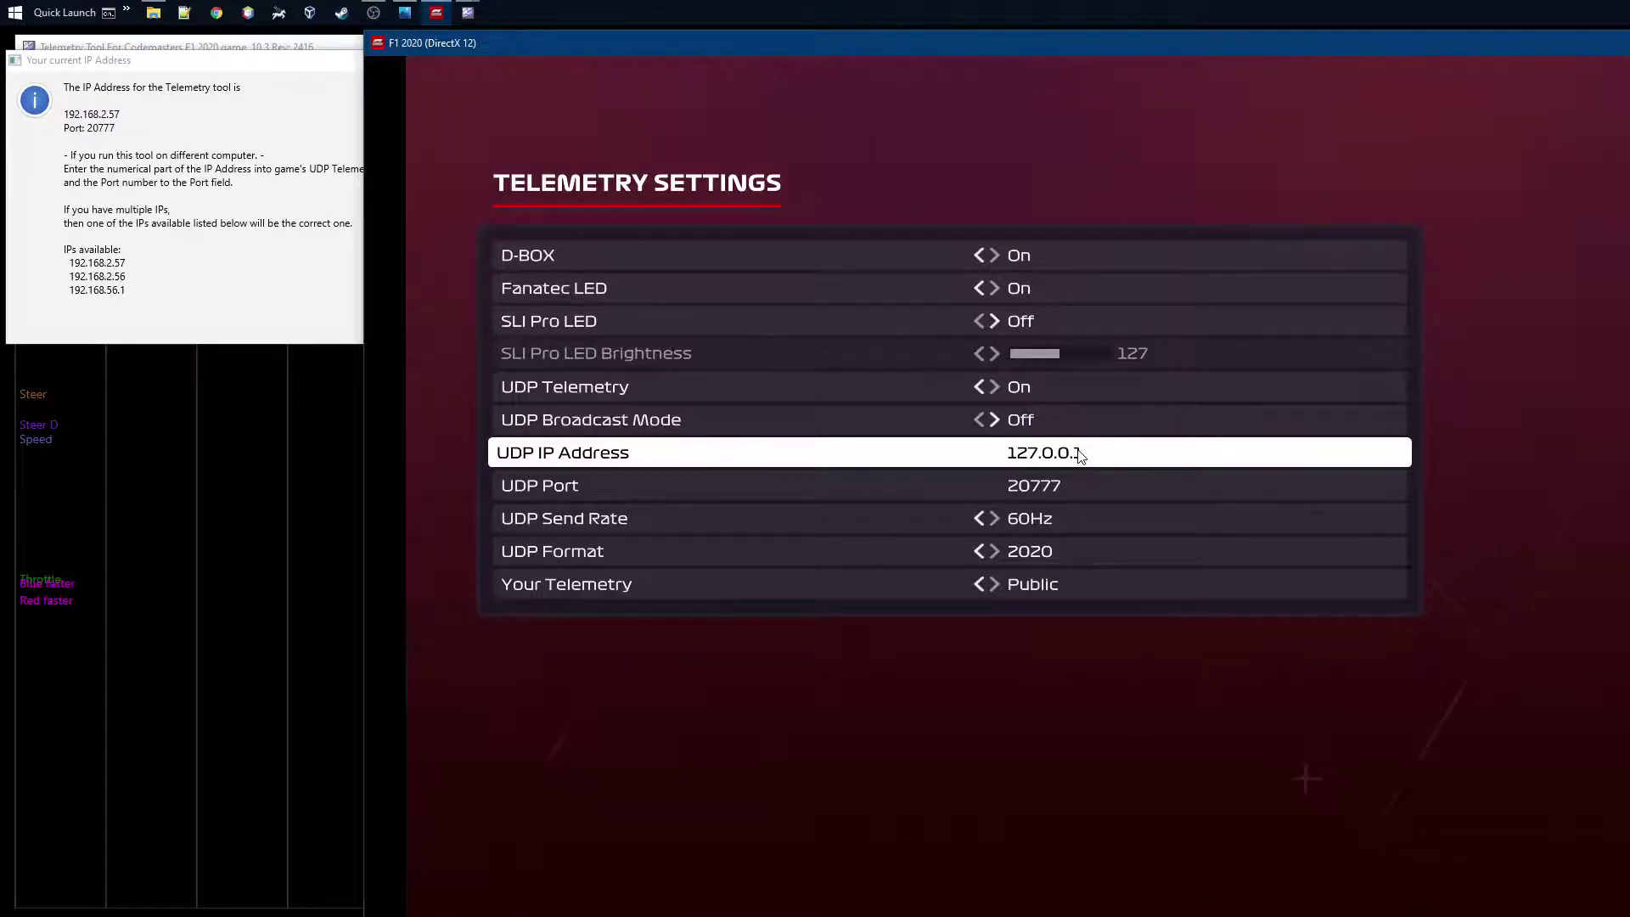
{"action": "left_click", "coordinate": [232, 114]}
{"action": "left_click", "coordinate": [1104, 467]}
{"action": "left_click", "coordinate": [1084, 455]}
{"action": "key", "text": "BackSpace"}
{"action": "key", "text": "BackSpace"}
{"action": "key", "text": "BackSpace"}
{"action": "key", "text": "BackSpace"}
{"action": "key", "text": "BackSpace"}
{"action": "key", "text": "BackSpace"}
{"action": "key", "text": "BackSpace"}
{"action": "key", "text": "BackSpace"}
{"action": "key", "text": "BackSpace"}
{"action": "type", "text": "192.168."}
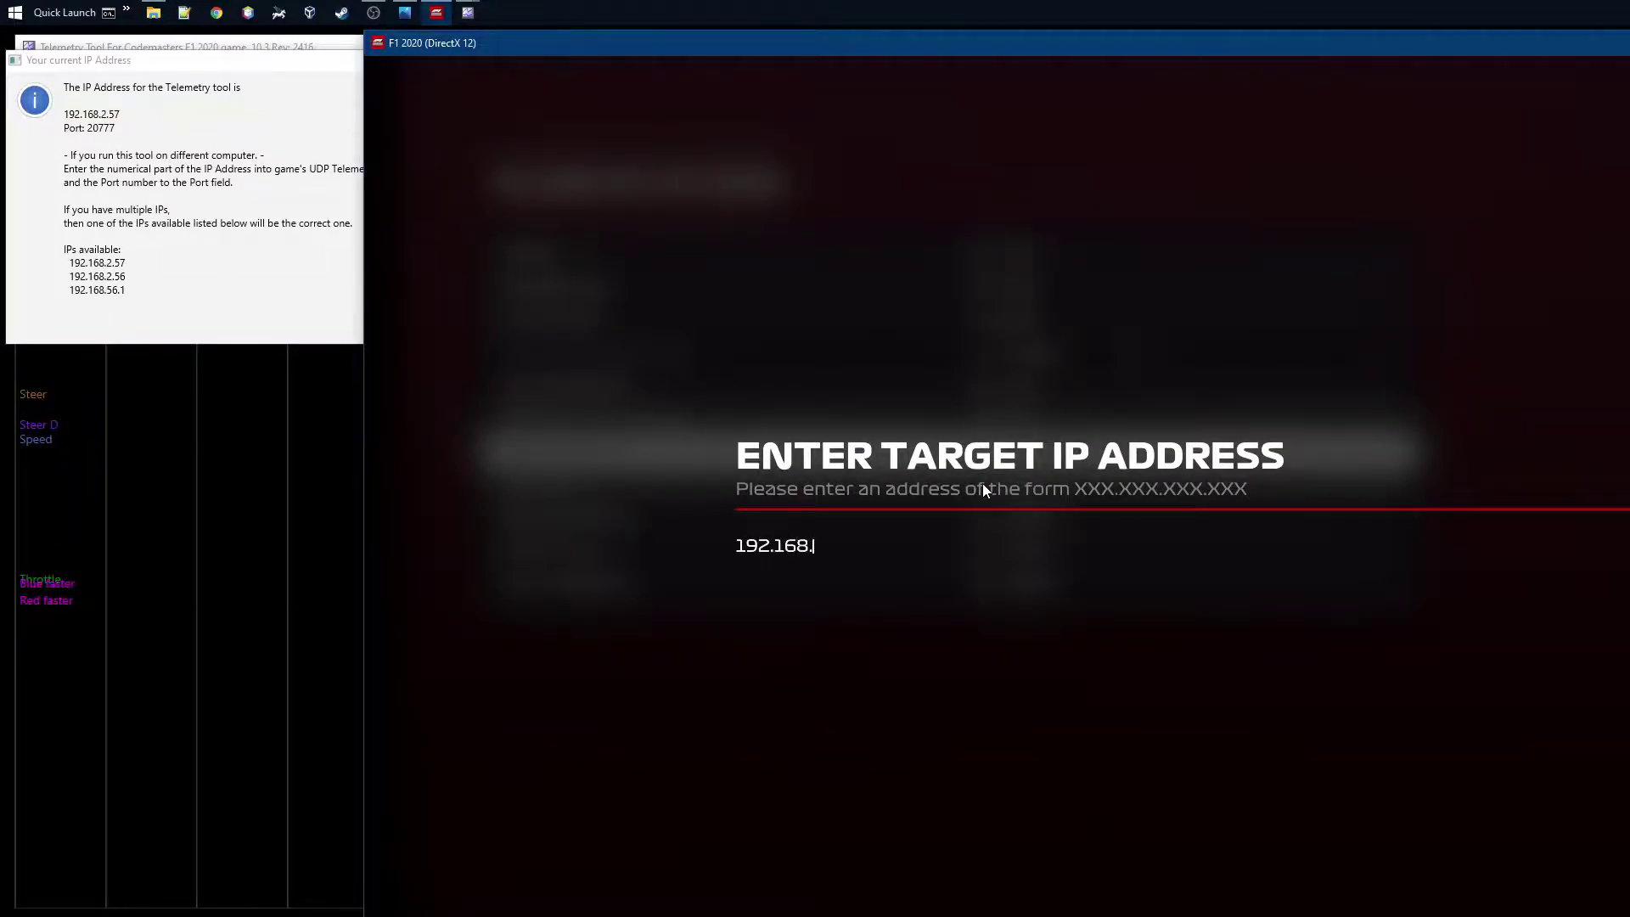
{"action": "type", "text": "2.57"}
Confirm 192.168.2.57 and review the UDP Port, Send Rate and Format rows.
{"action": "key", "text": "Return"}
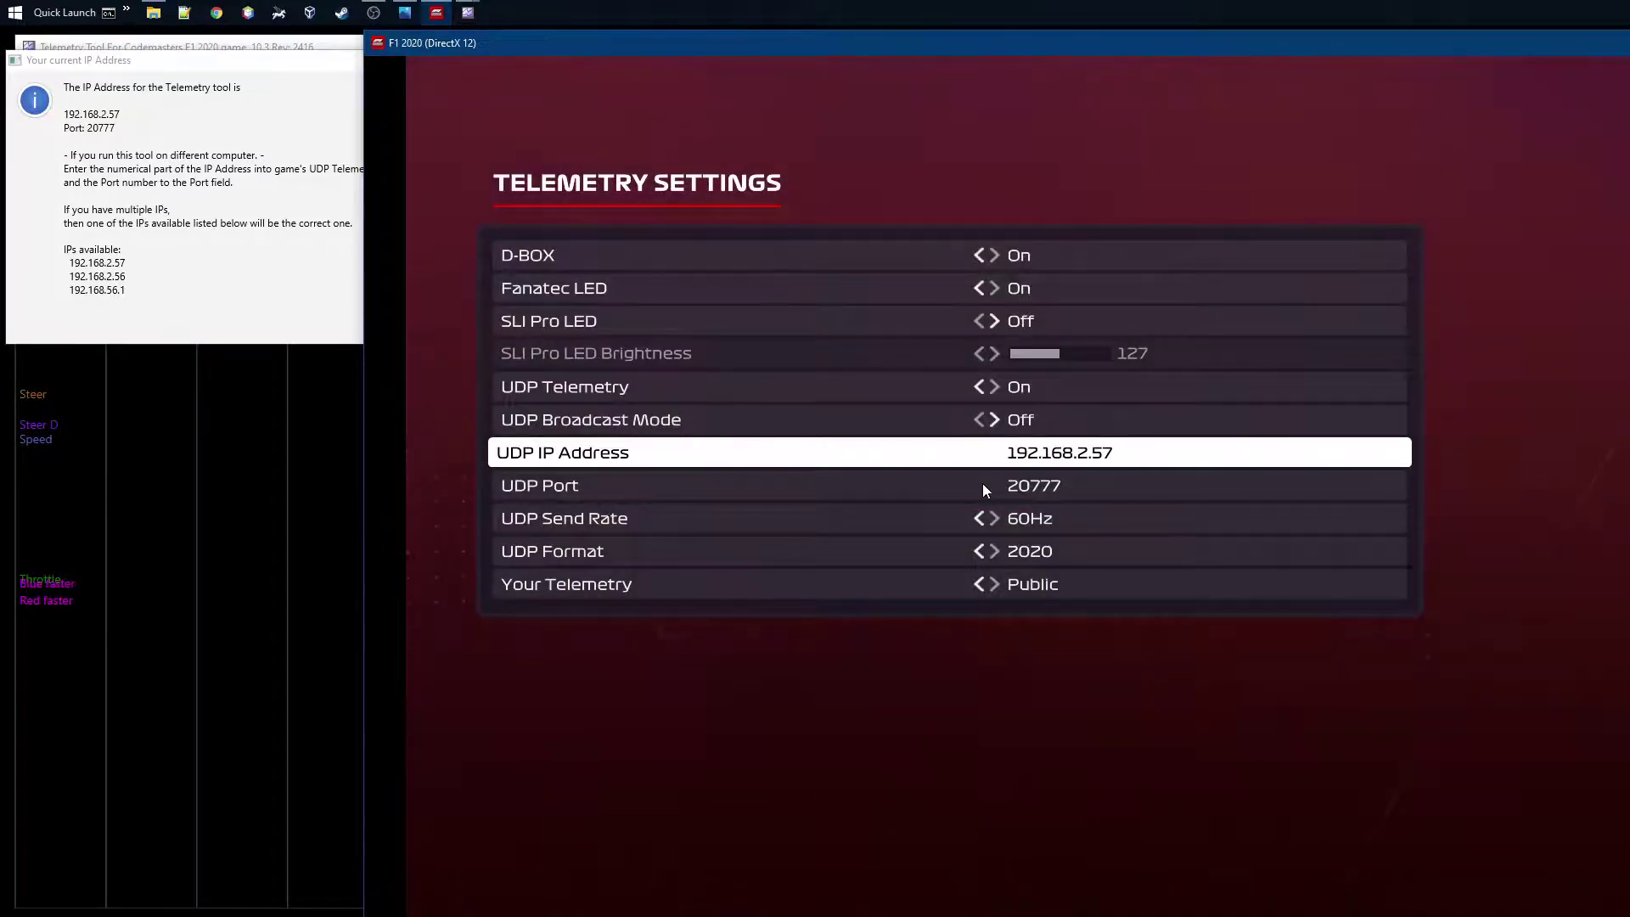
{"action": "key", "text": "Down"}
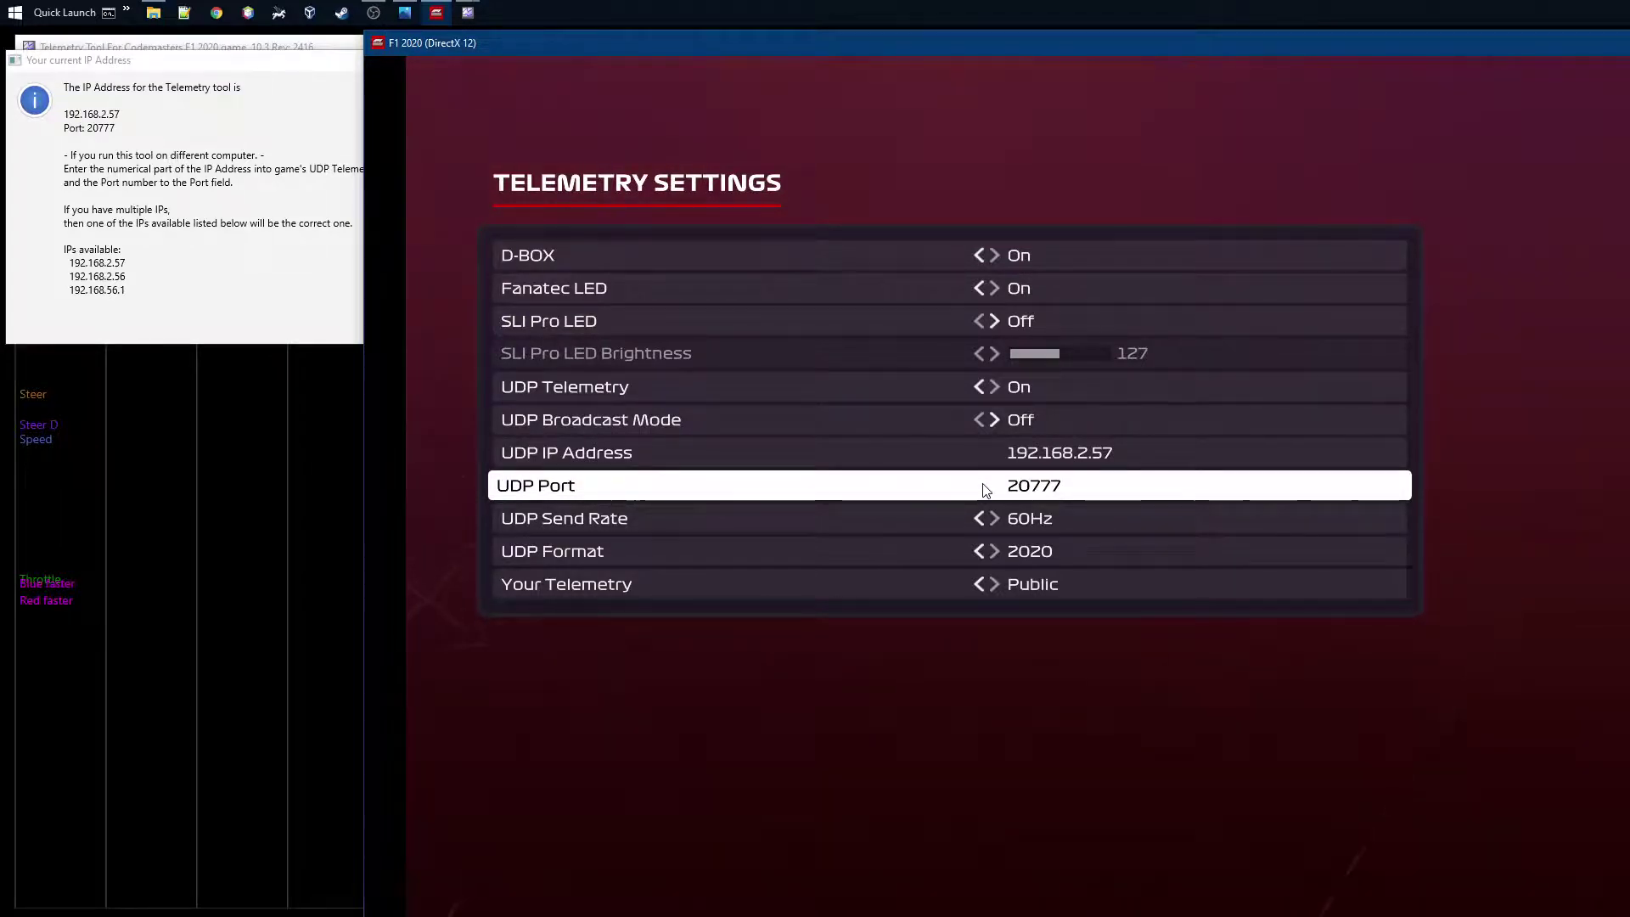
{"action": "key", "text": "Down"}
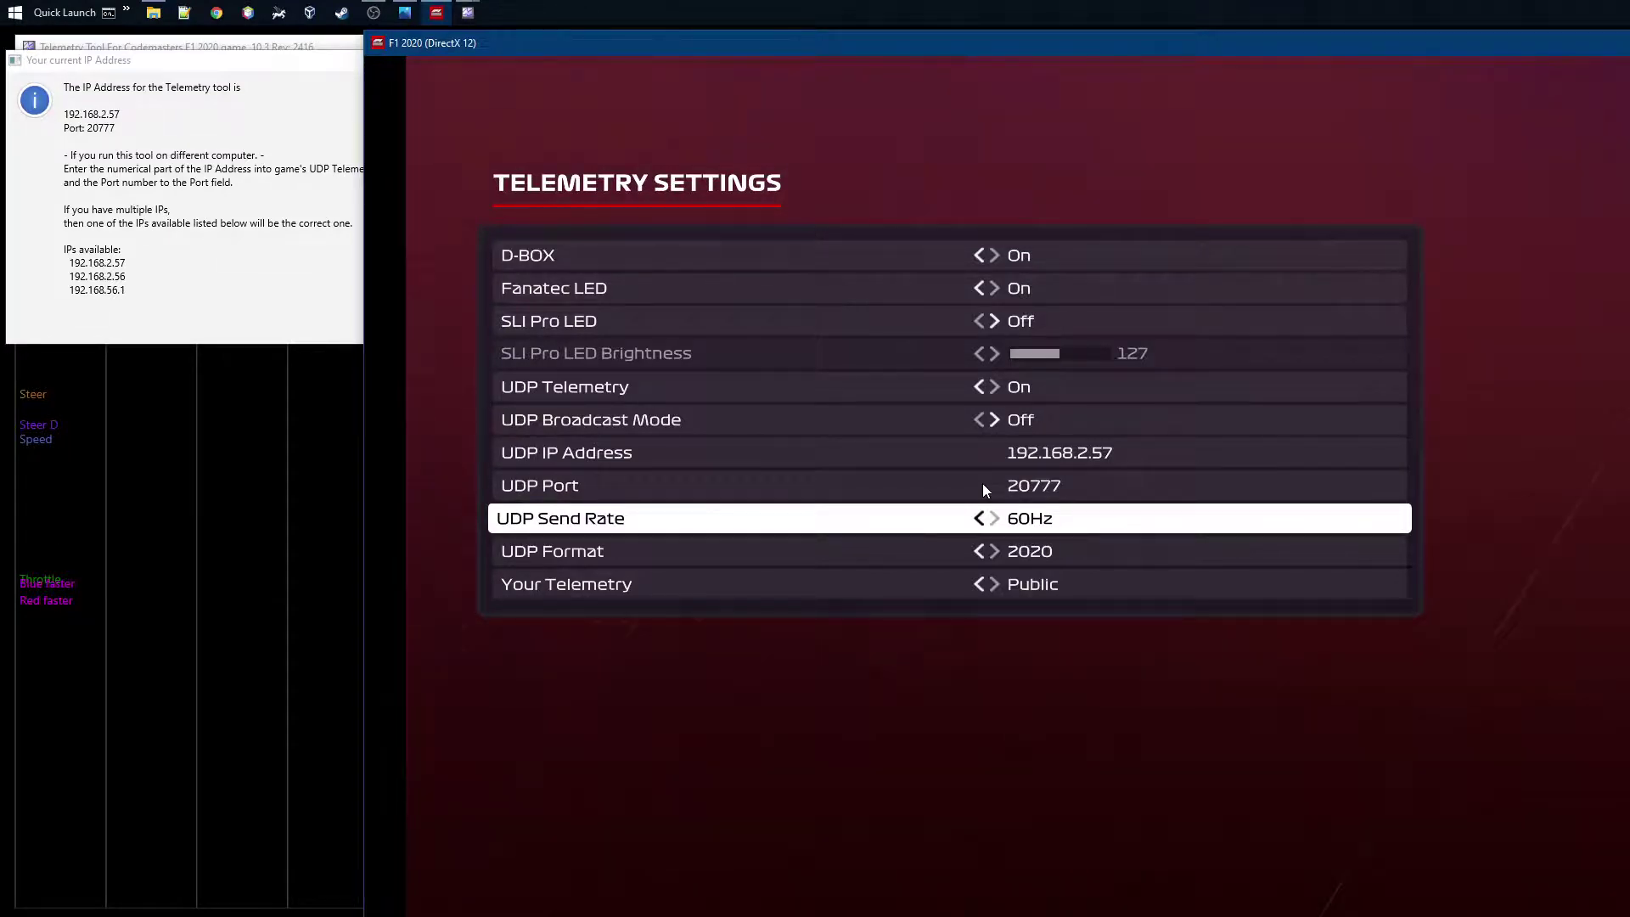
{"action": "key", "text": "Down"}
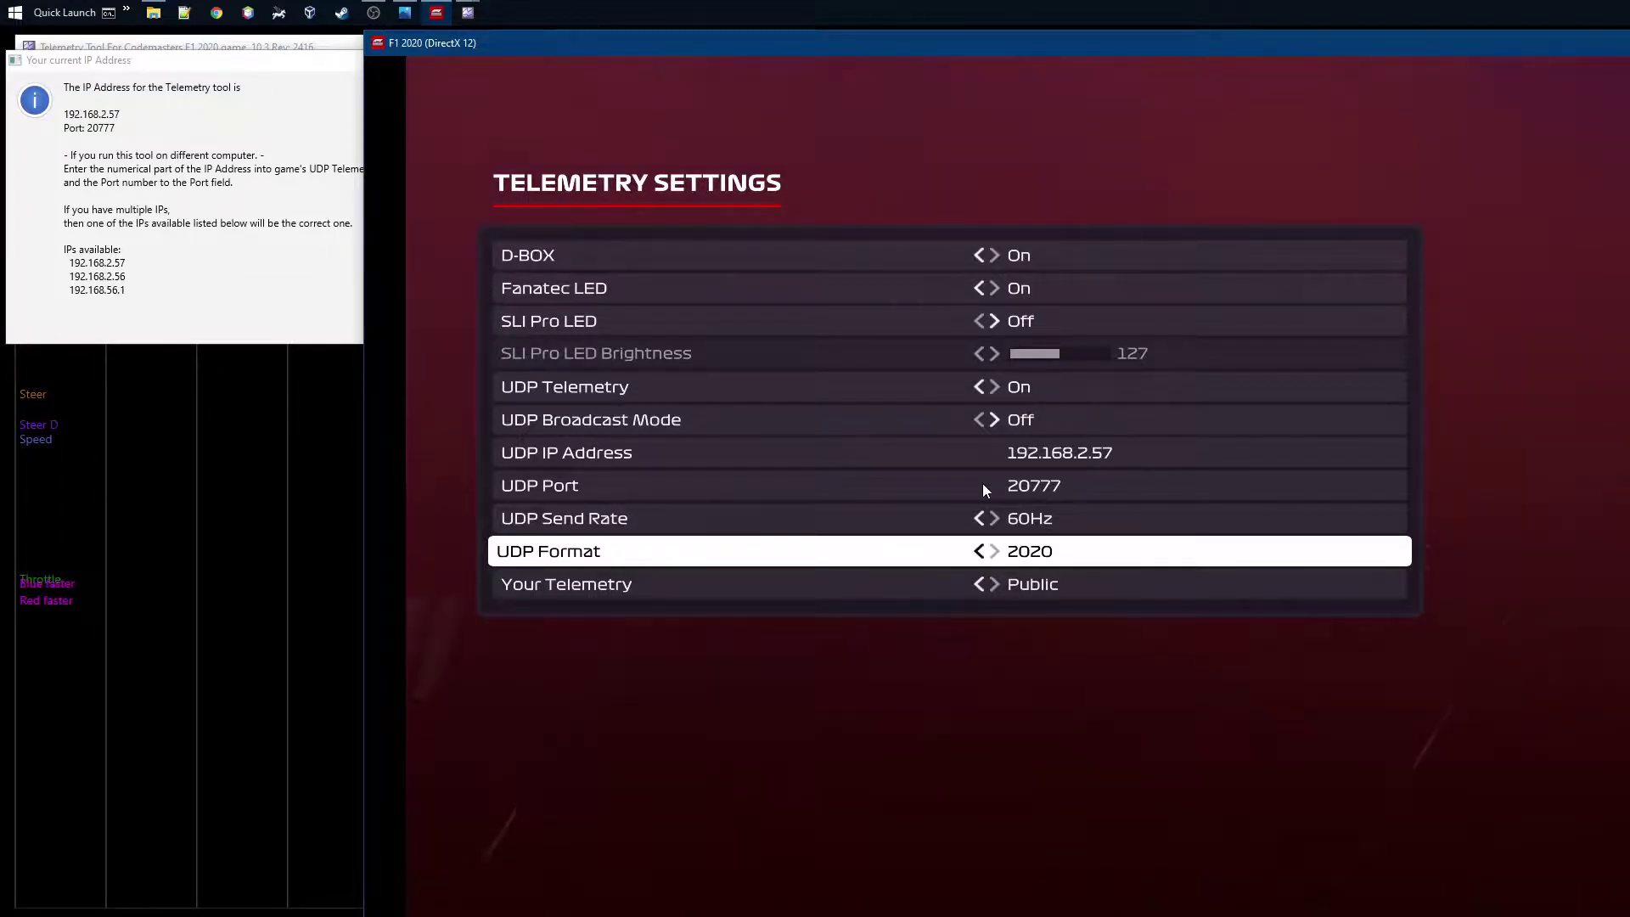
{"action": "key", "text": "Down"}
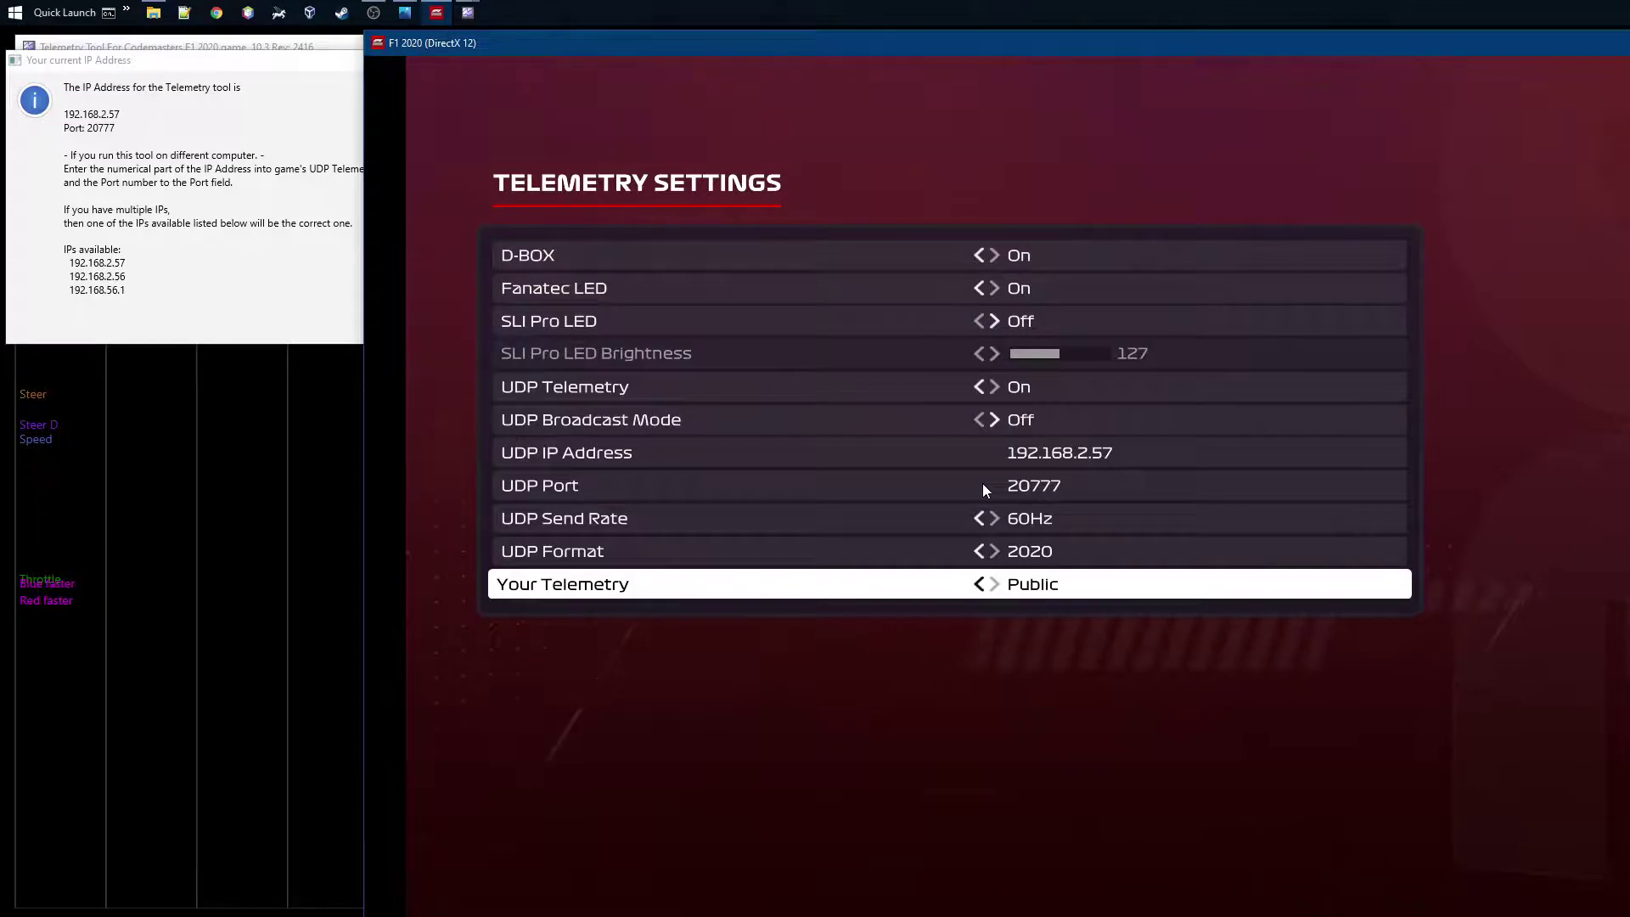
Recheck the UDP rows, then save the telemetry settings and return to Settings.
{"action": "key", "text": "Up"}
{"action": "key", "text": "Up"}
{"action": "key", "text": "Up"}
{"action": "key", "text": "Up"}
{"action": "key", "text": "Up"}
{"action": "key", "text": "Up"}
{"action": "key", "text": "Up"}
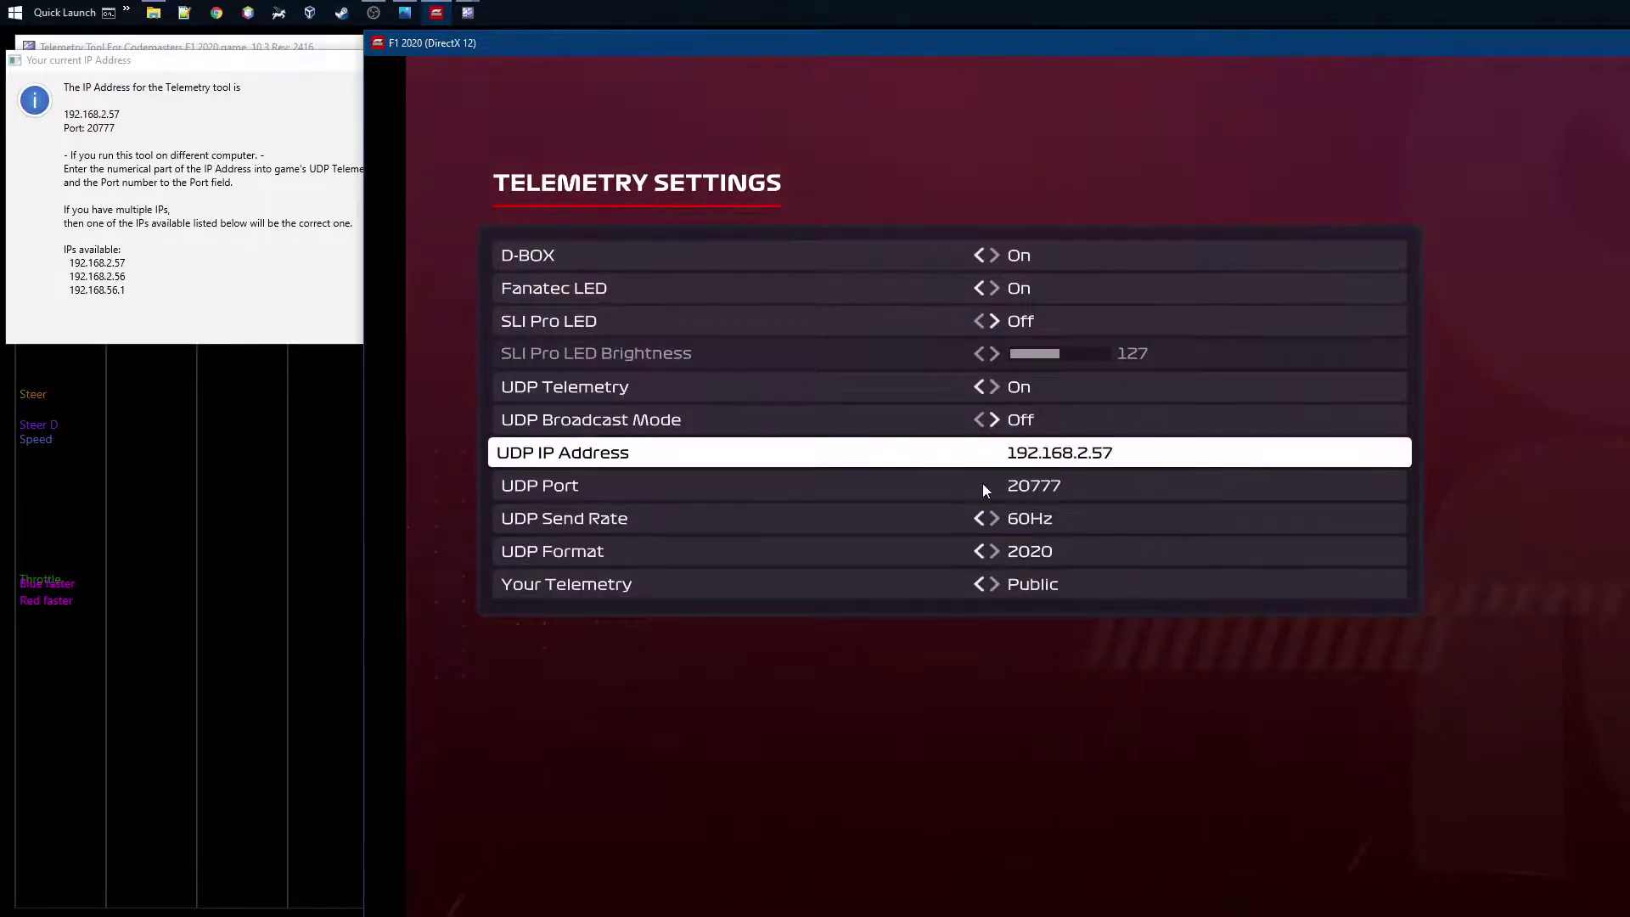
{"action": "key", "text": "Up"}
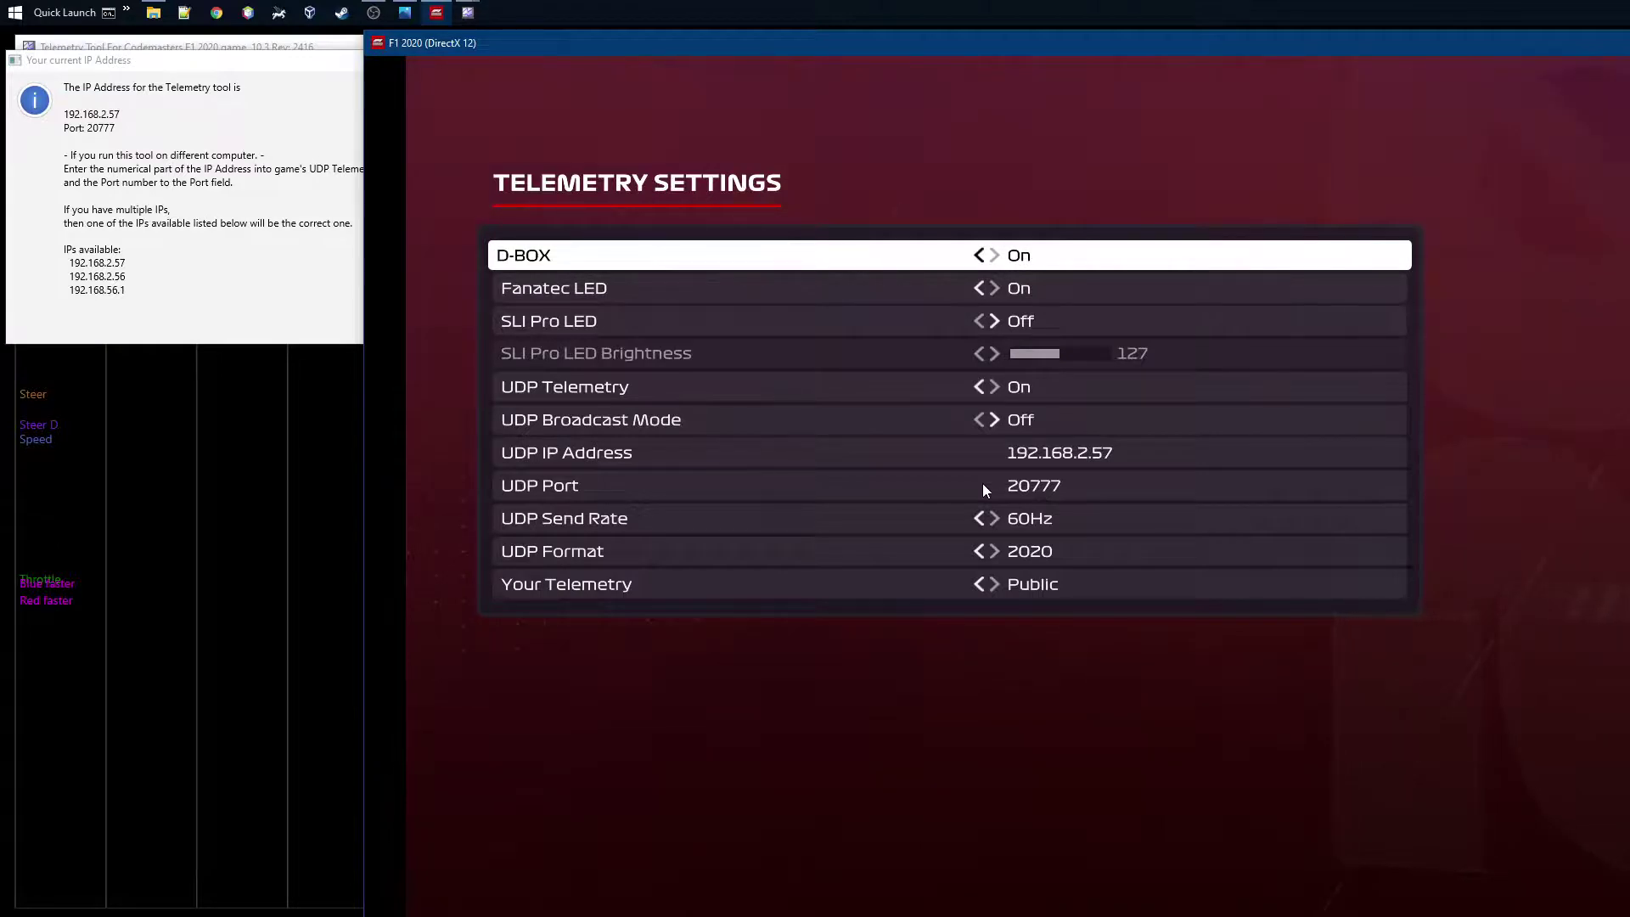
{"action": "key", "text": "Down"}
{"action": "key", "text": "Down"}
{"action": "key", "text": "Down"}
{"action": "key", "text": "Down"}
{"action": "key", "text": "Down"}
{"action": "key", "text": "Up"}
{"action": "key", "text": "Up"}
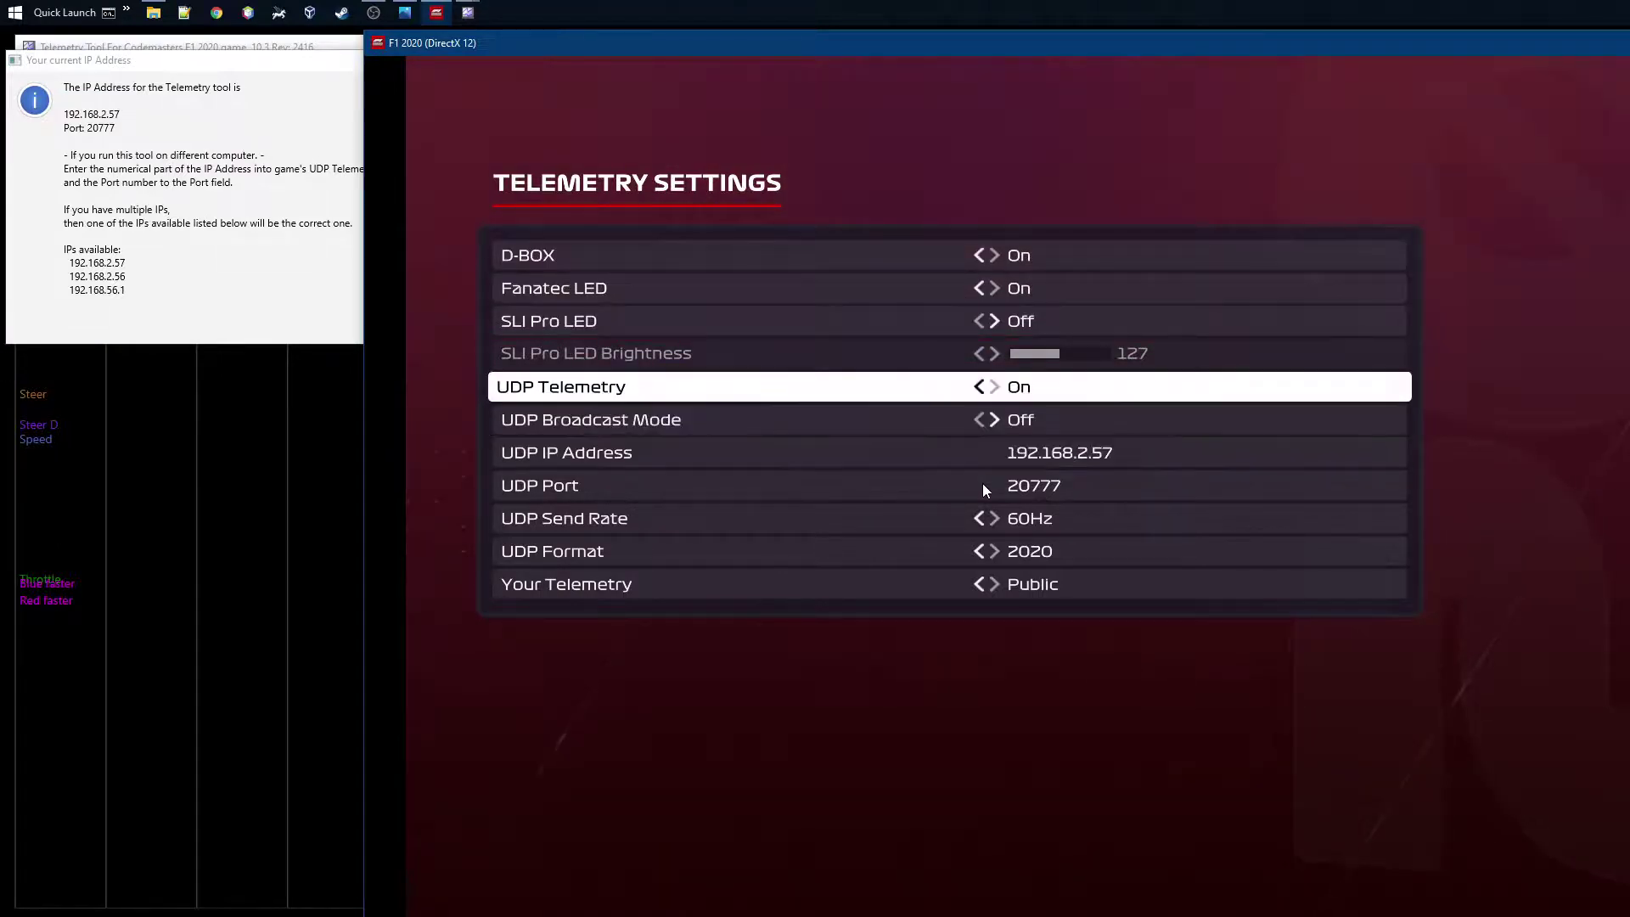
{"action": "key", "text": "Down"}
{"action": "key", "text": "Down"}
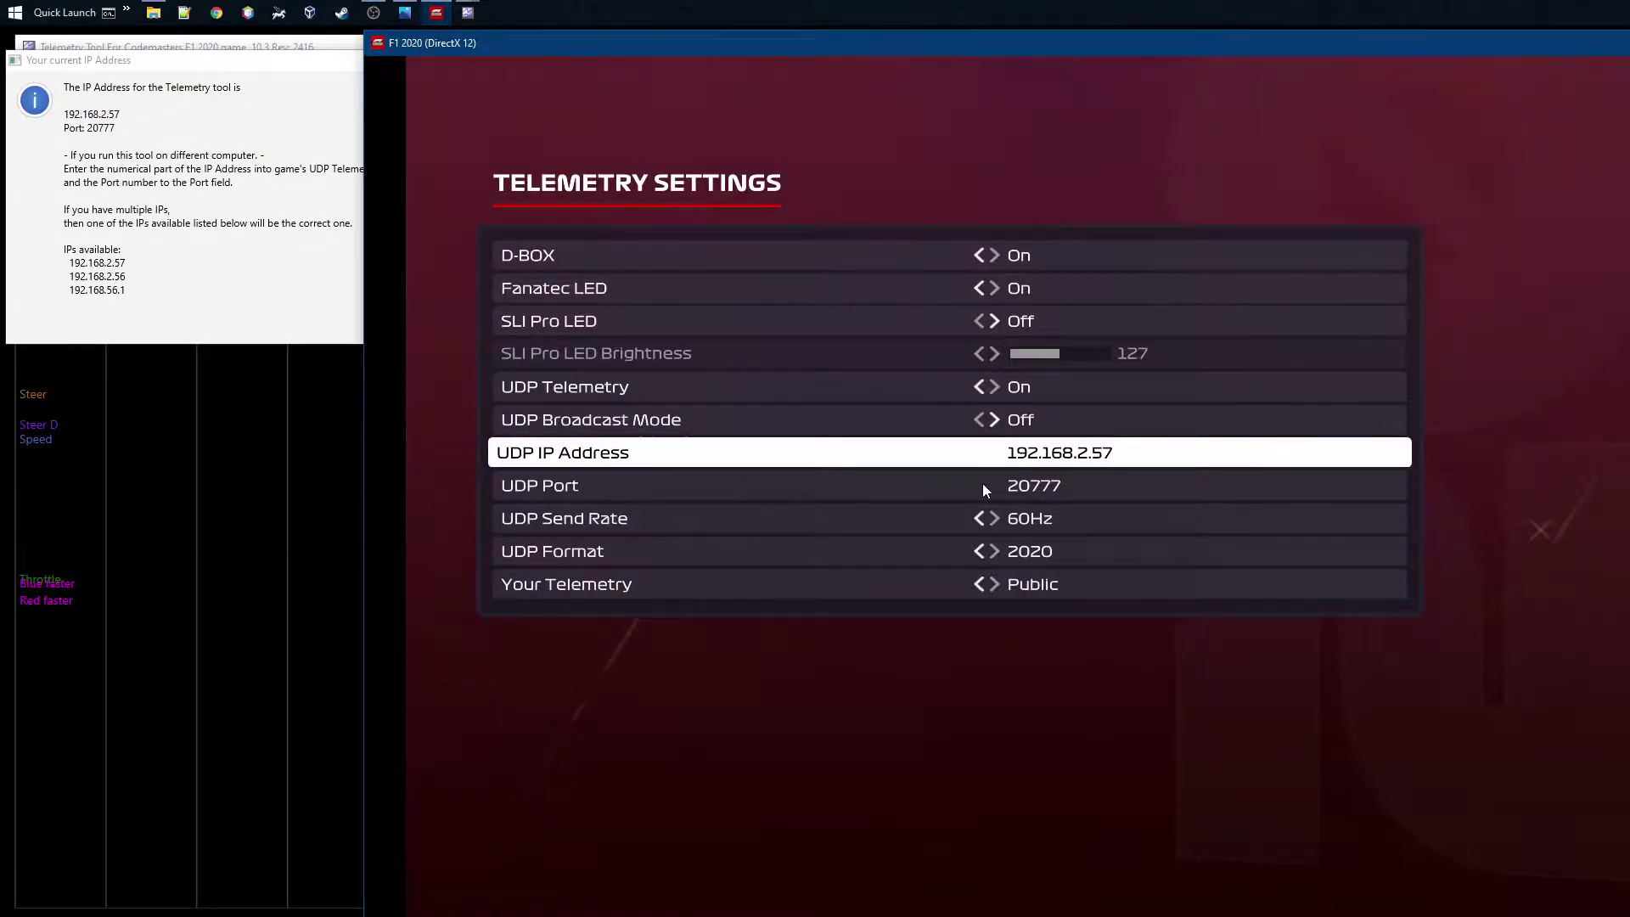
{"action": "key", "text": "Down"}
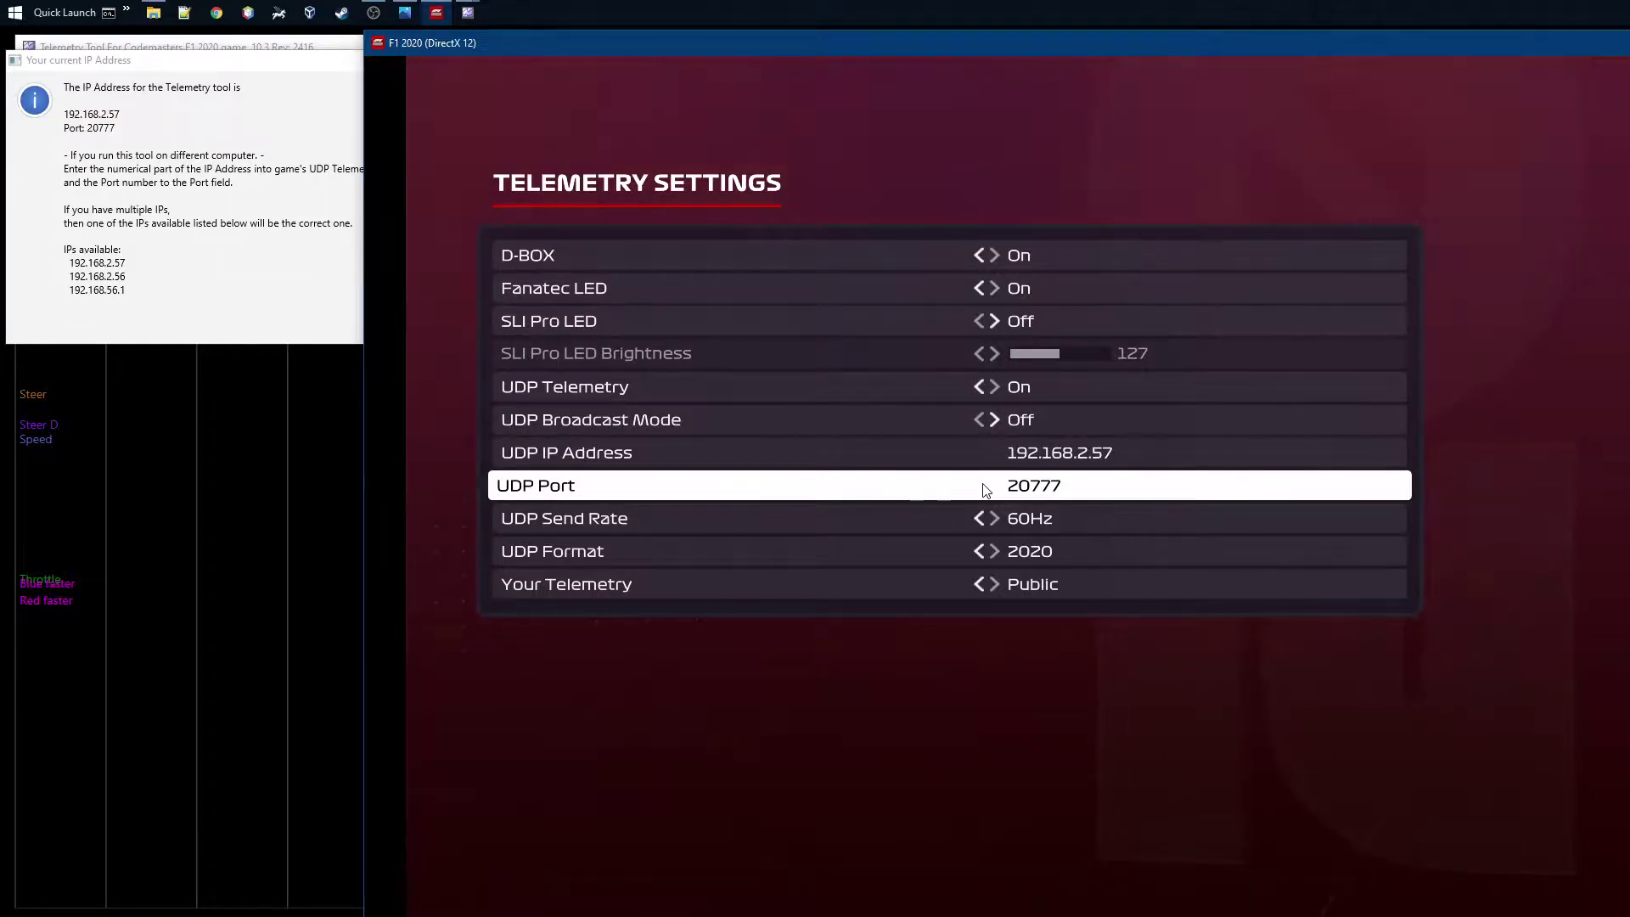
{"action": "key", "text": "Escape"}
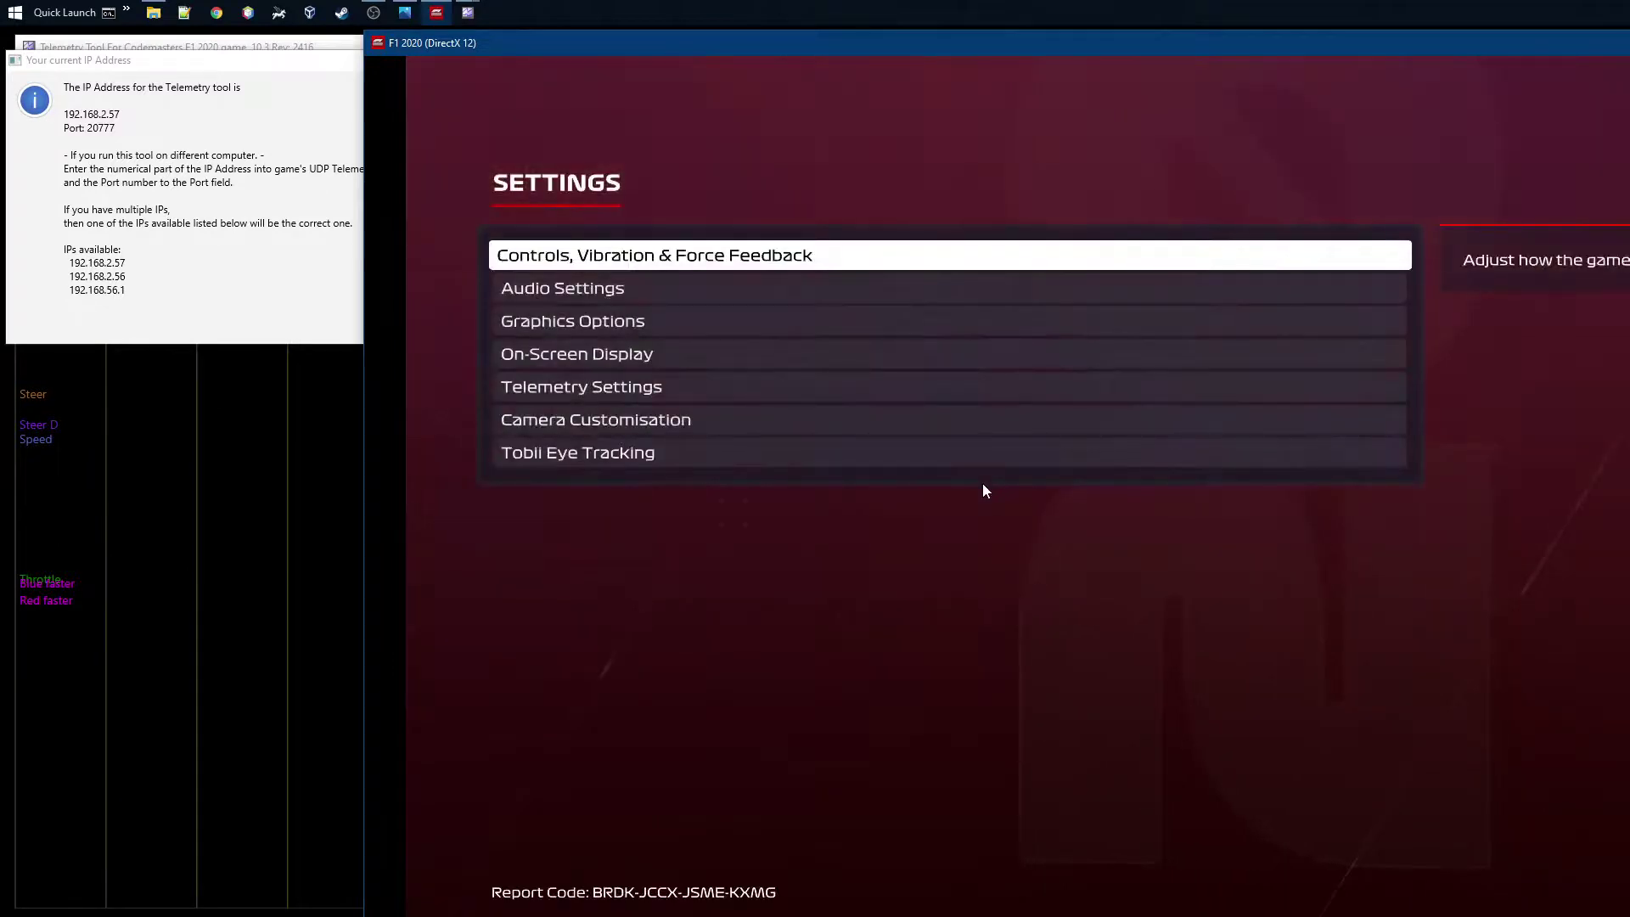
Go to SOLO > Time Trial and pick Bahrain Short to load a dry session.
{"action": "key", "text": "Escape"}
{"action": "key", "text": "Escape"}
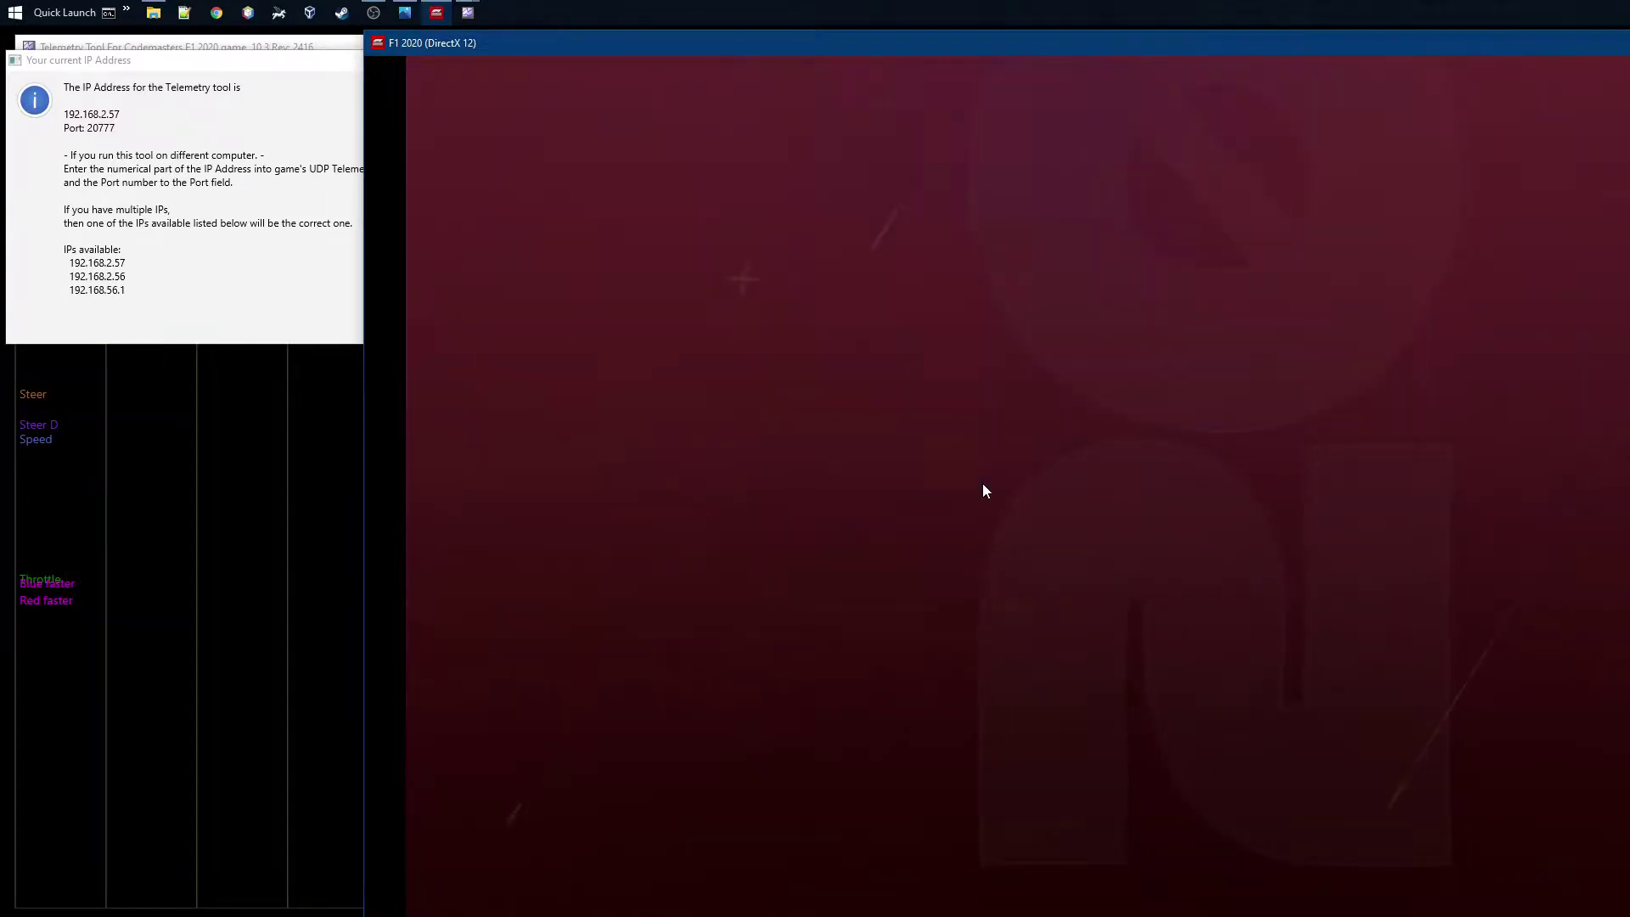
{"action": "key", "text": "F6"}
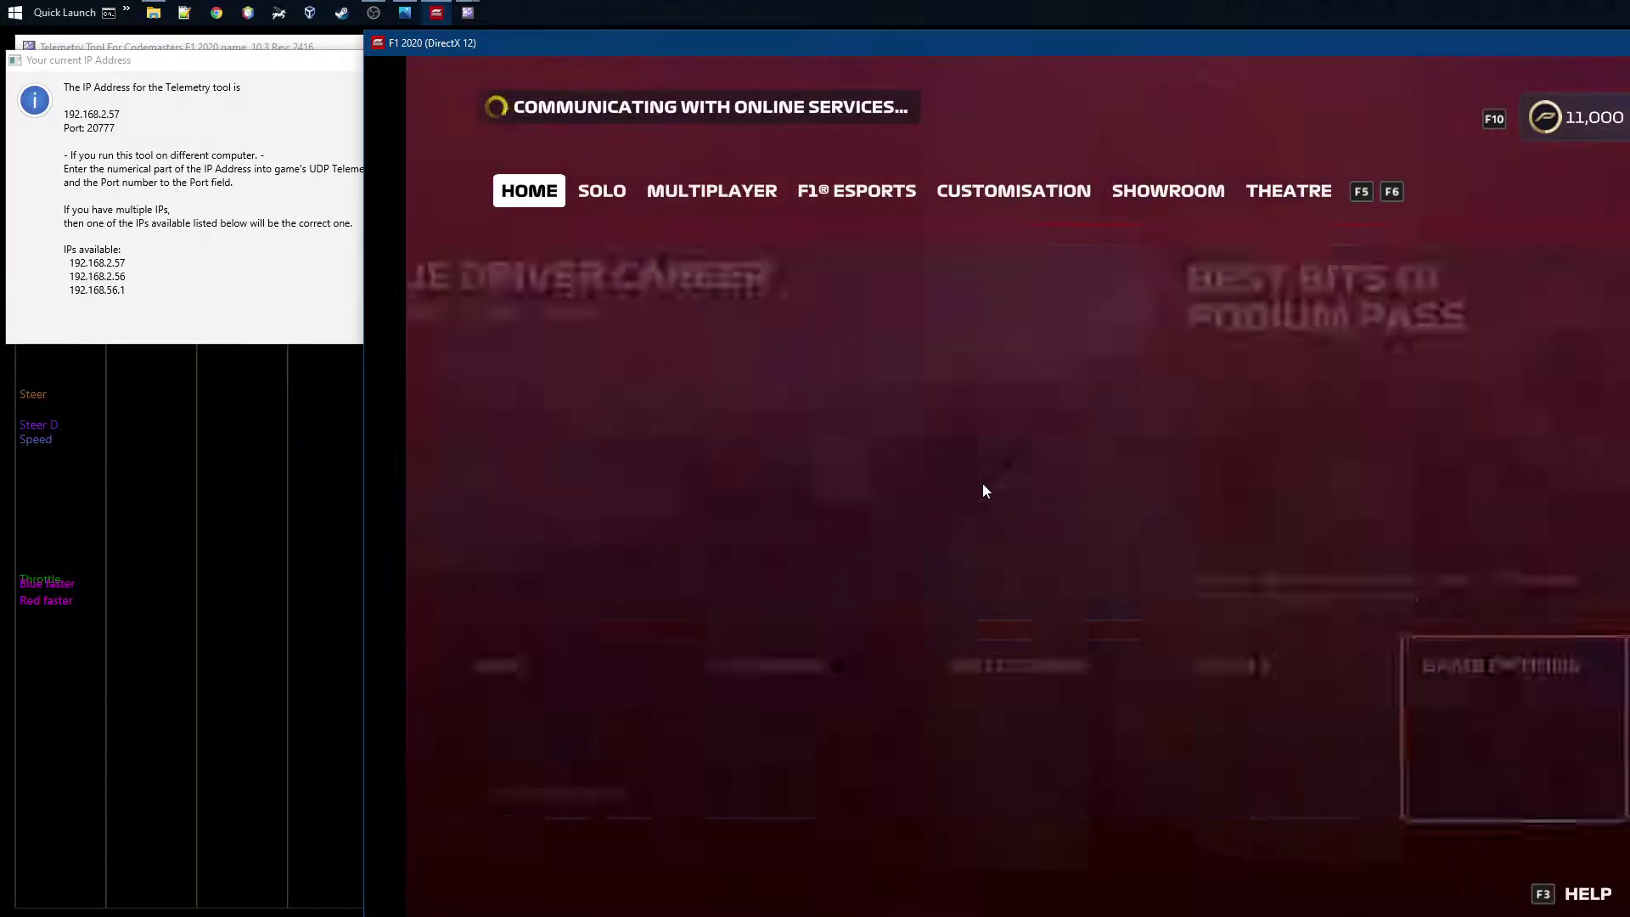
{"action": "key", "text": "Return"}
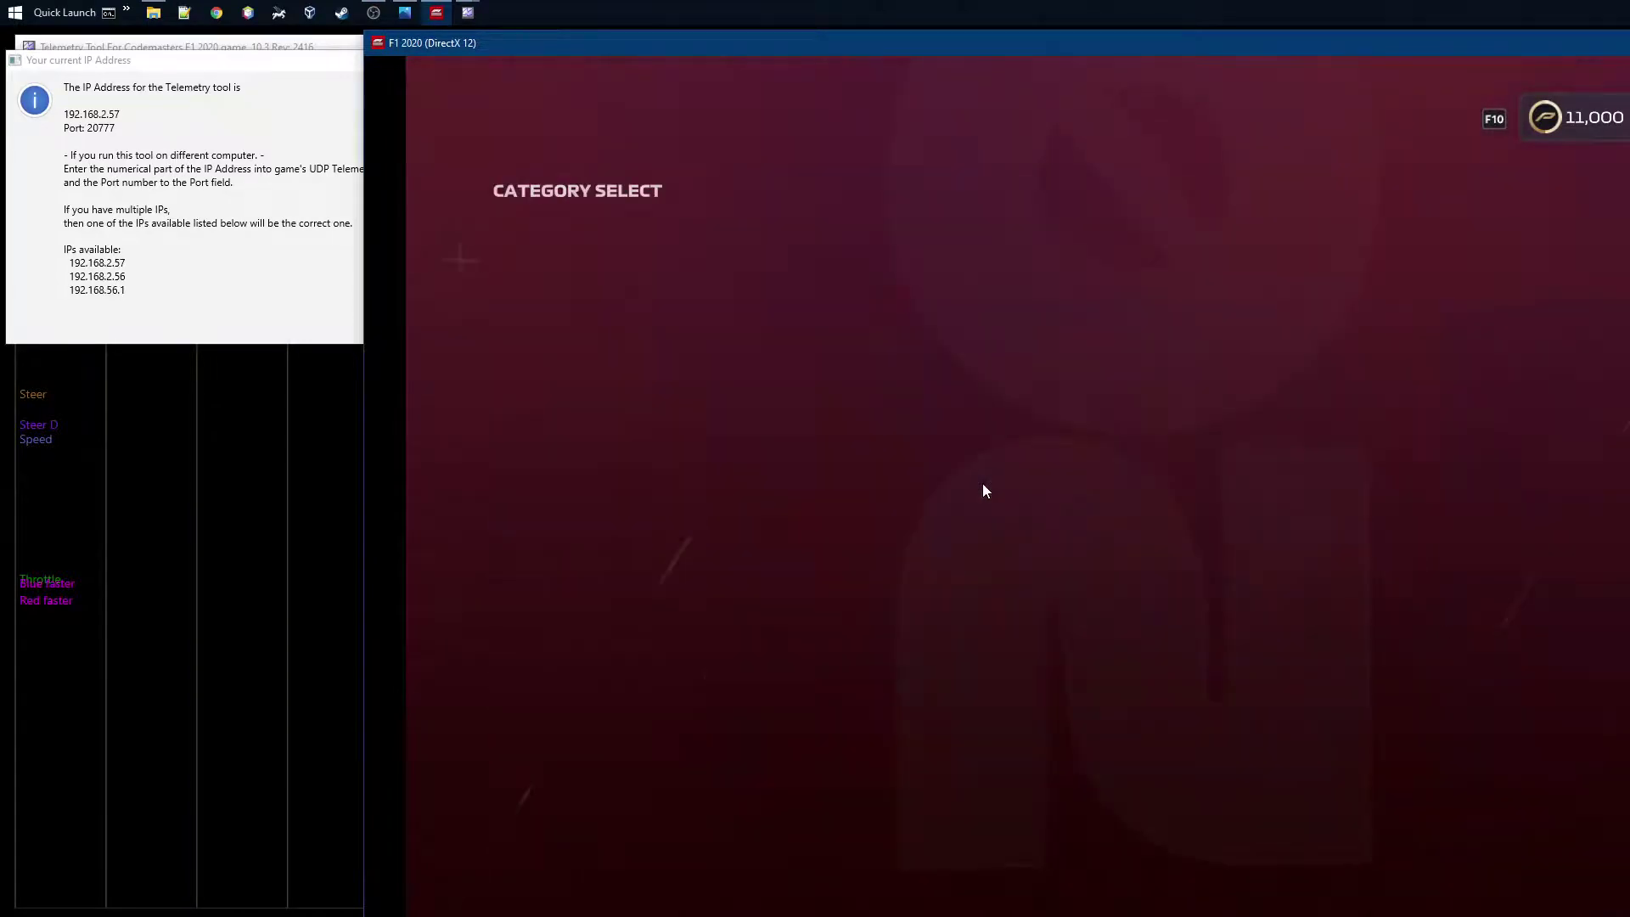
{"action": "key", "text": "Return"}
{"action": "key", "text": "Return"}
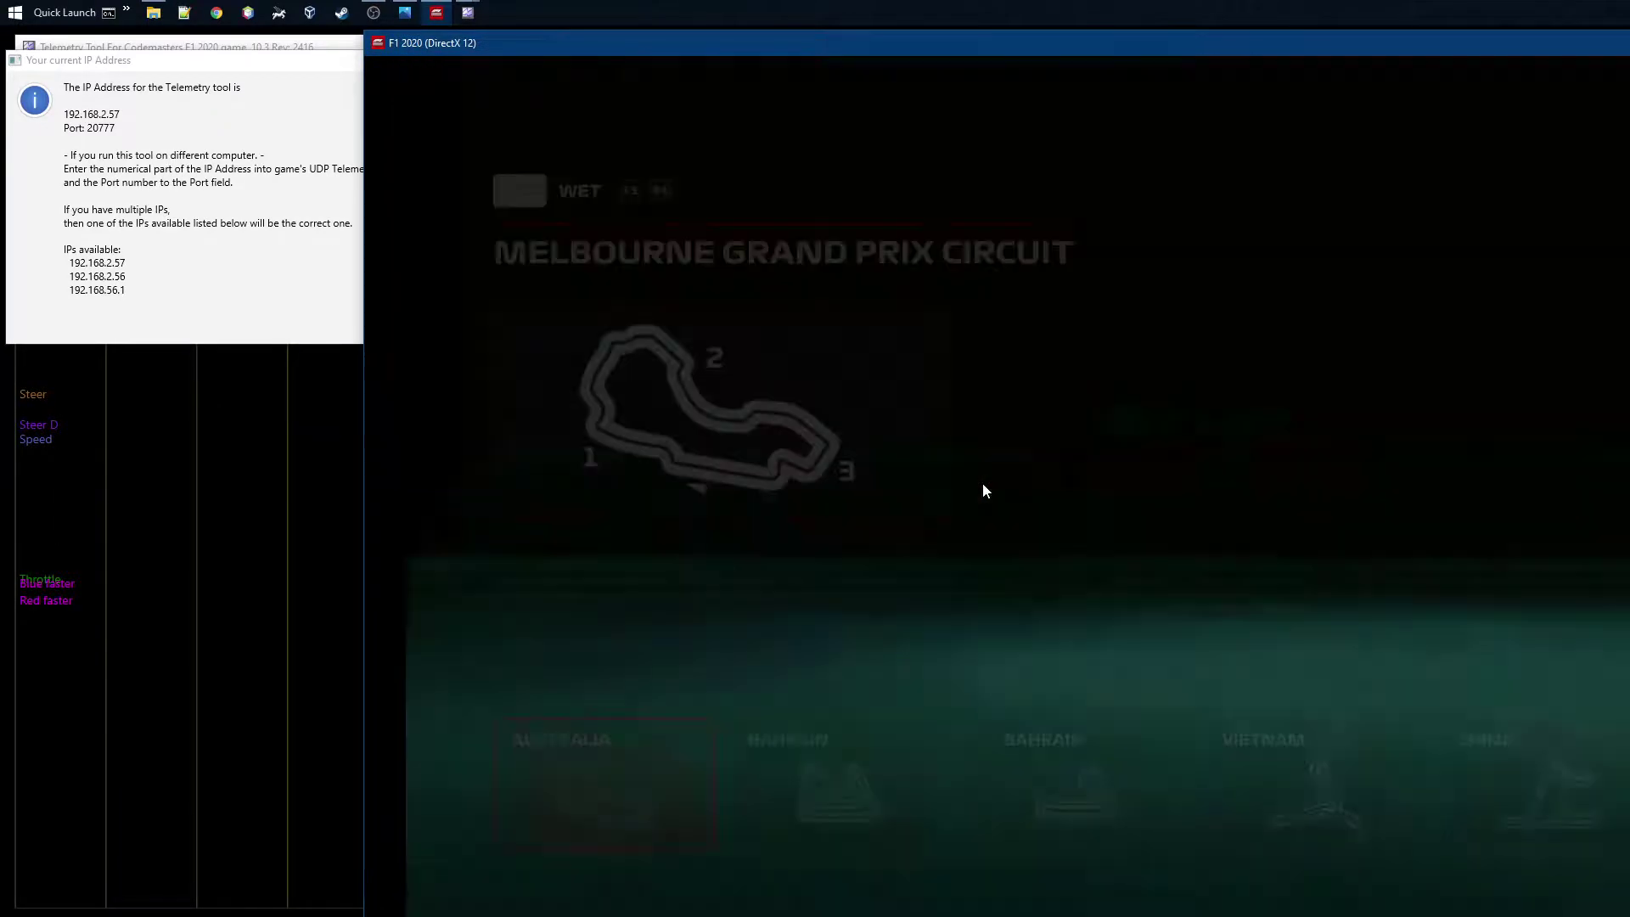
{"action": "key", "text": "Right"}
{"action": "key", "text": "Return"}
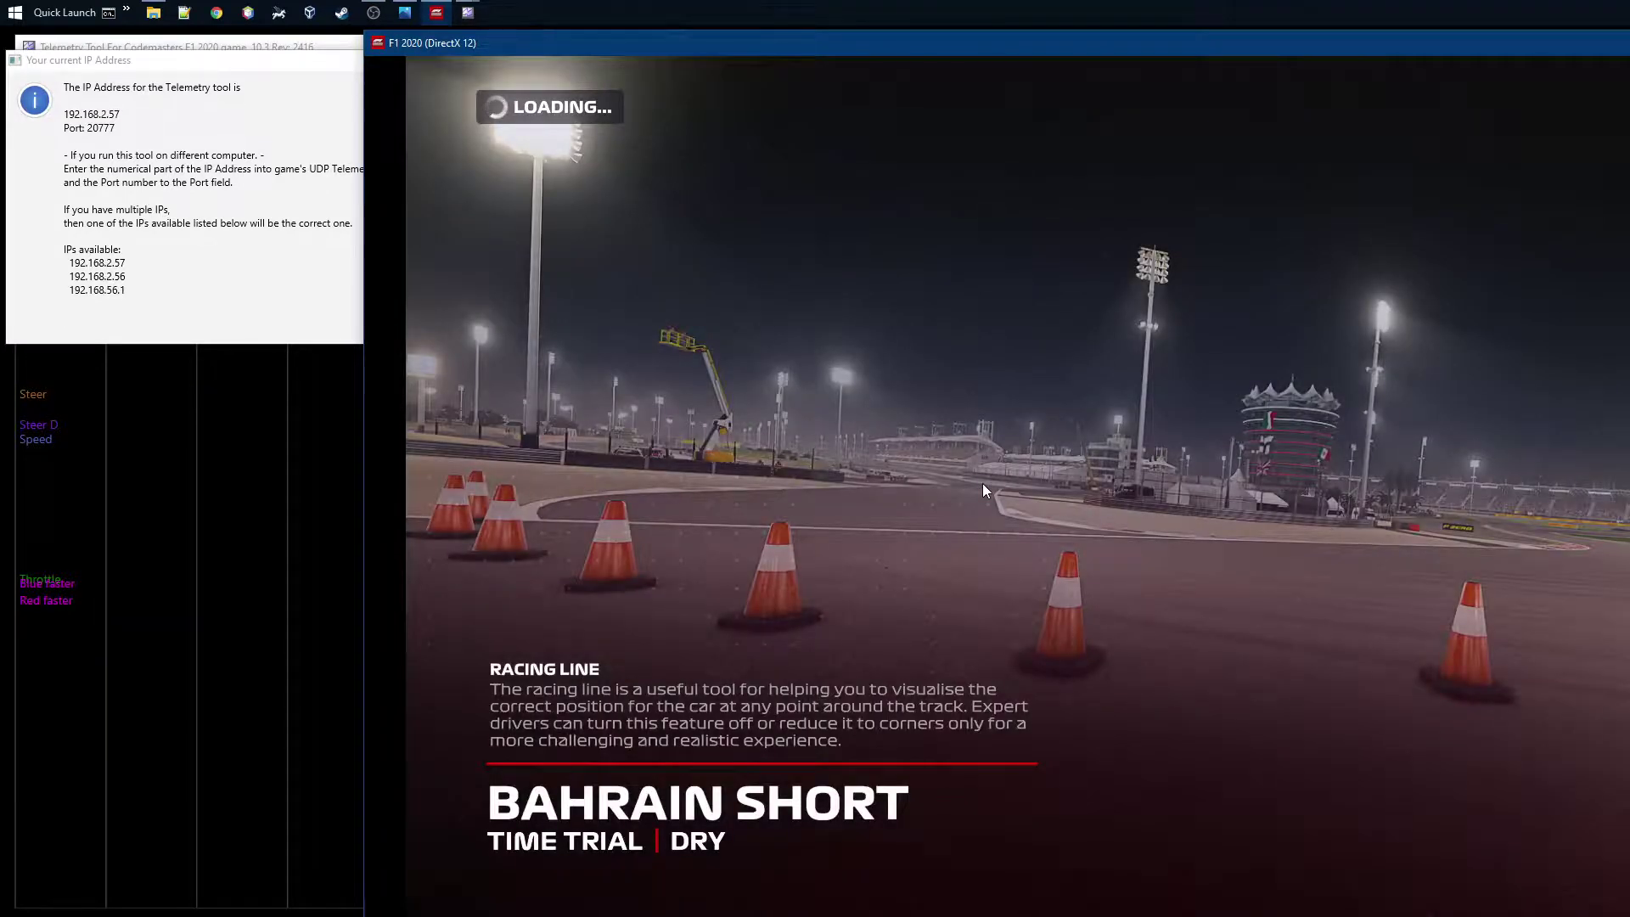
{"action": "left_click", "coordinate": [344, 323]}
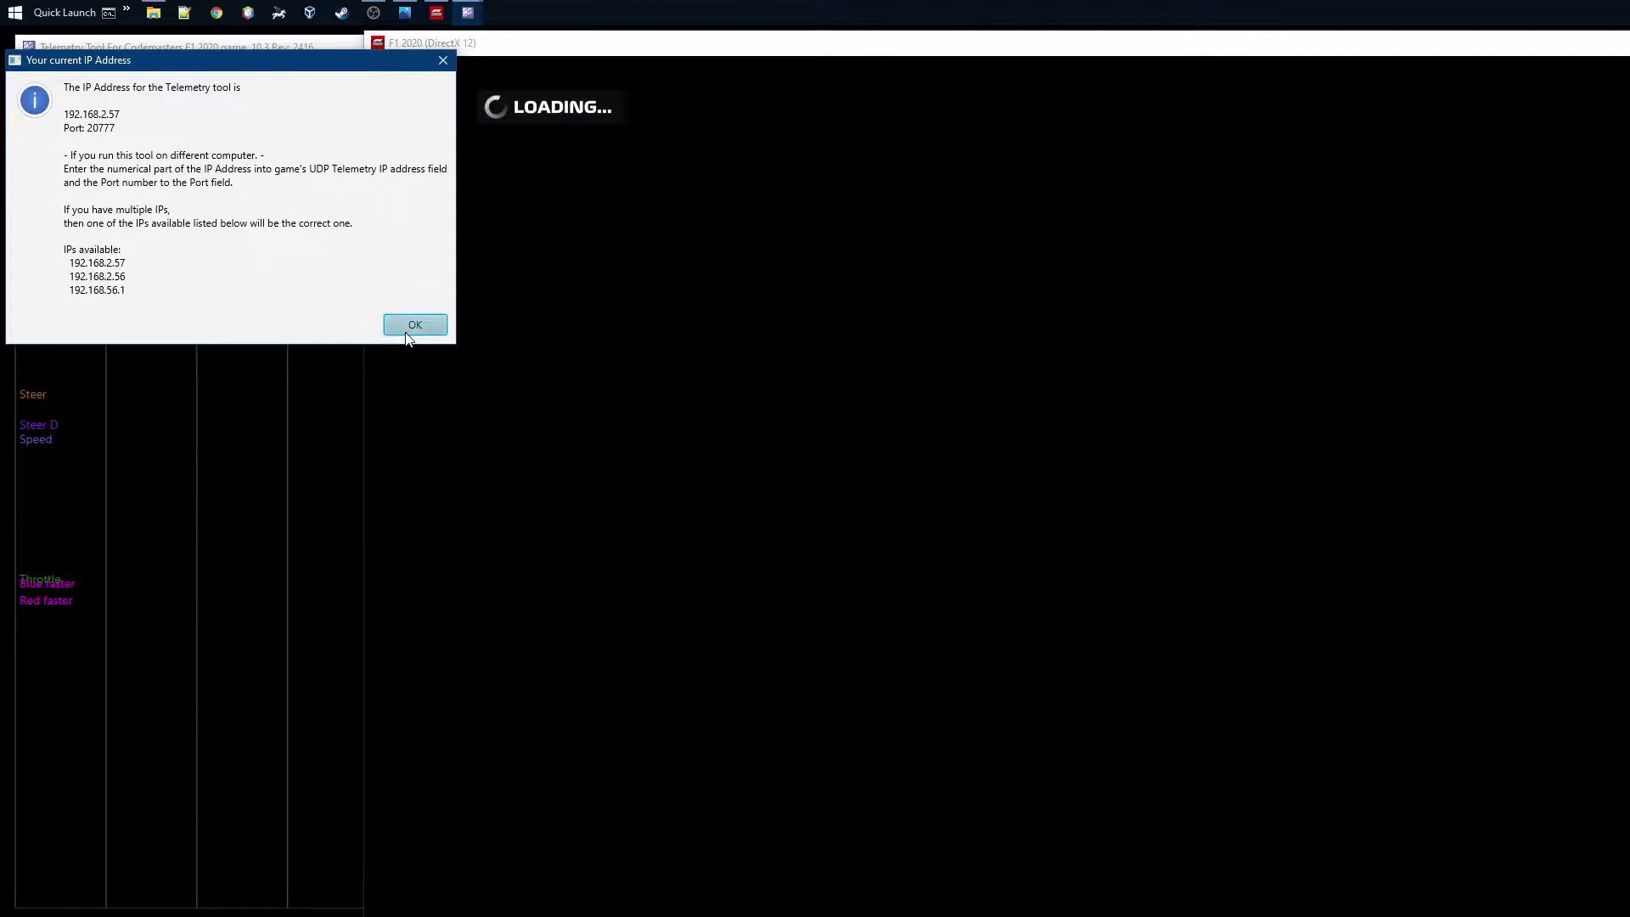
Dismiss the IP Address notice, switch the tool's view to Map, and return to F1 2020.
{"action": "left_click", "coordinate": [408, 337]}
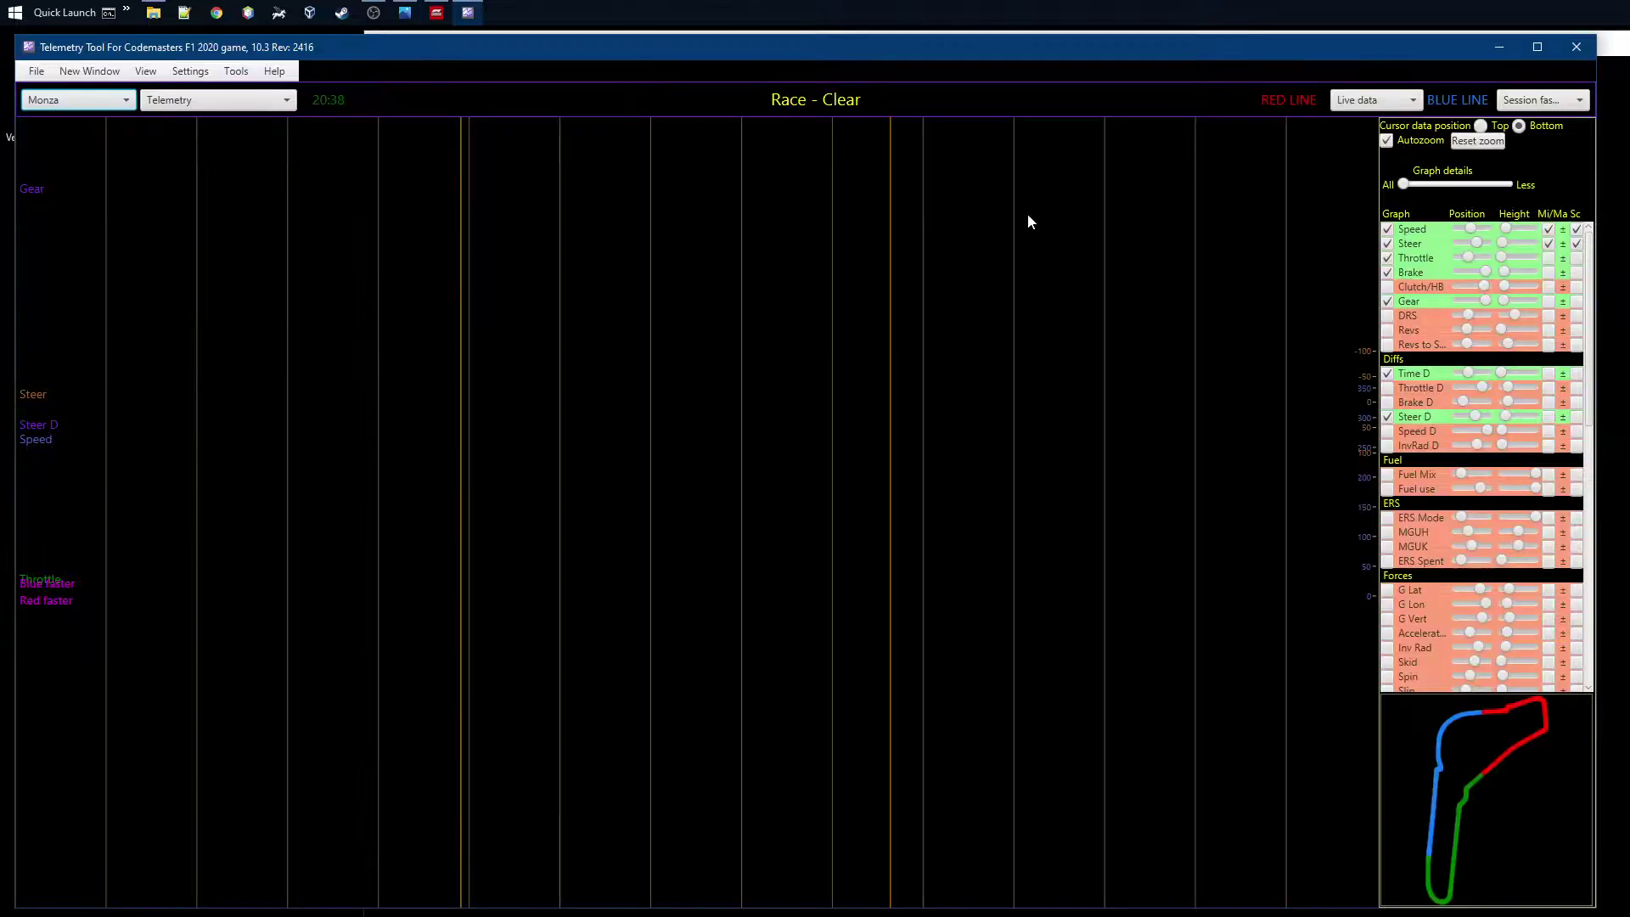
{"action": "left_click", "coordinate": [204, 100]}
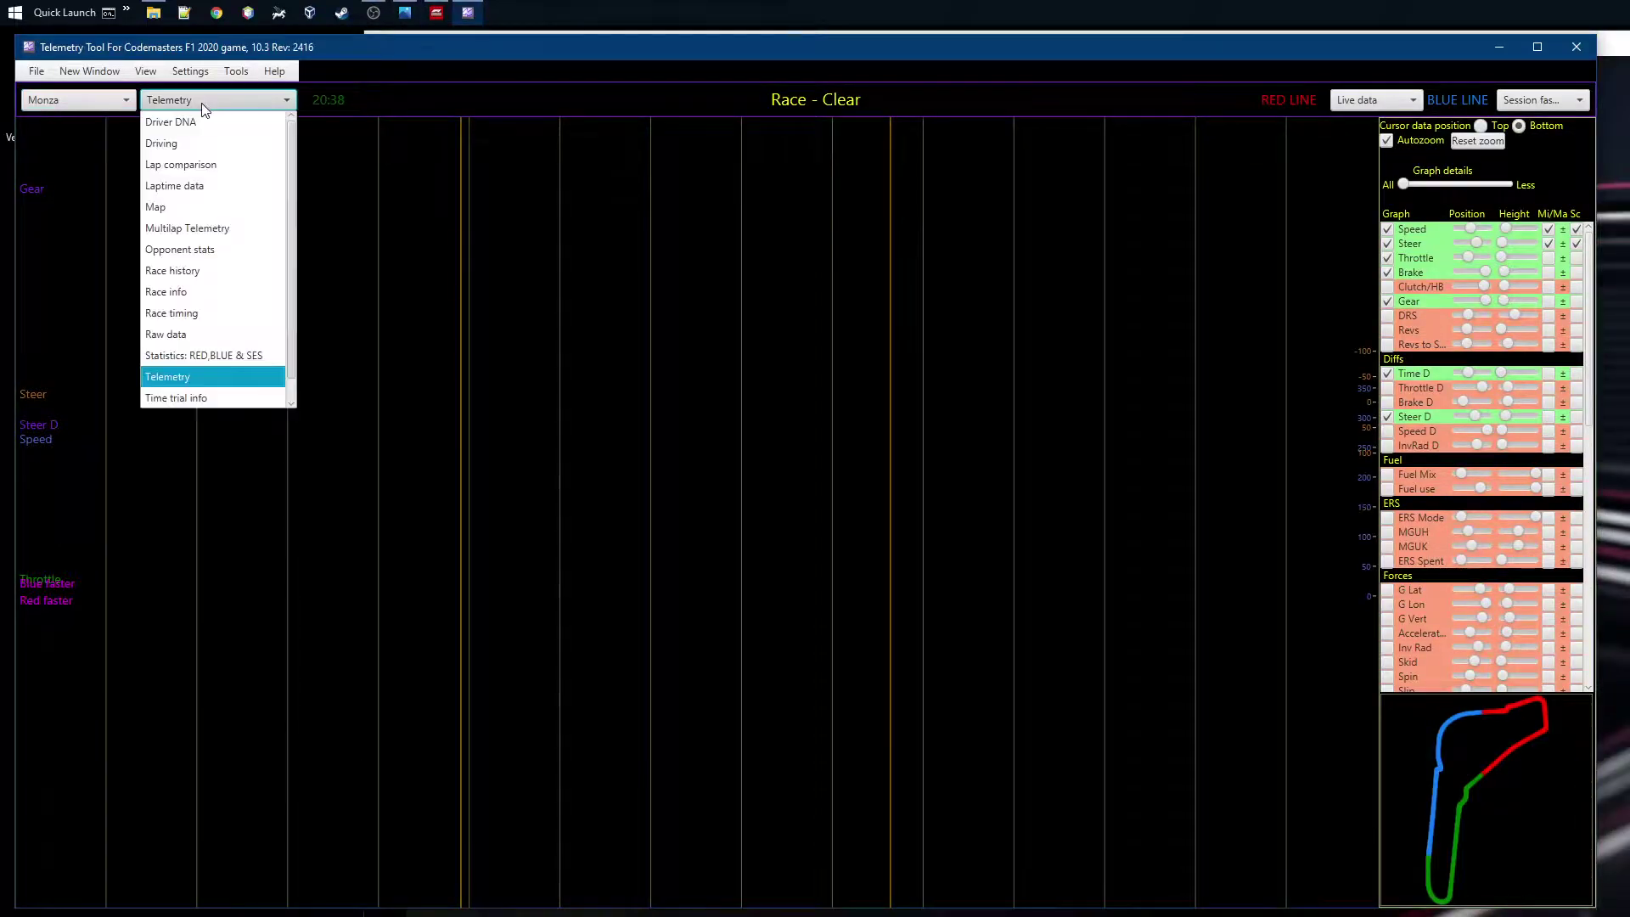
{"action": "left_click", "coordinate": [212, 208]}
{"action": "left_click", "coordinate": [433, 15]}
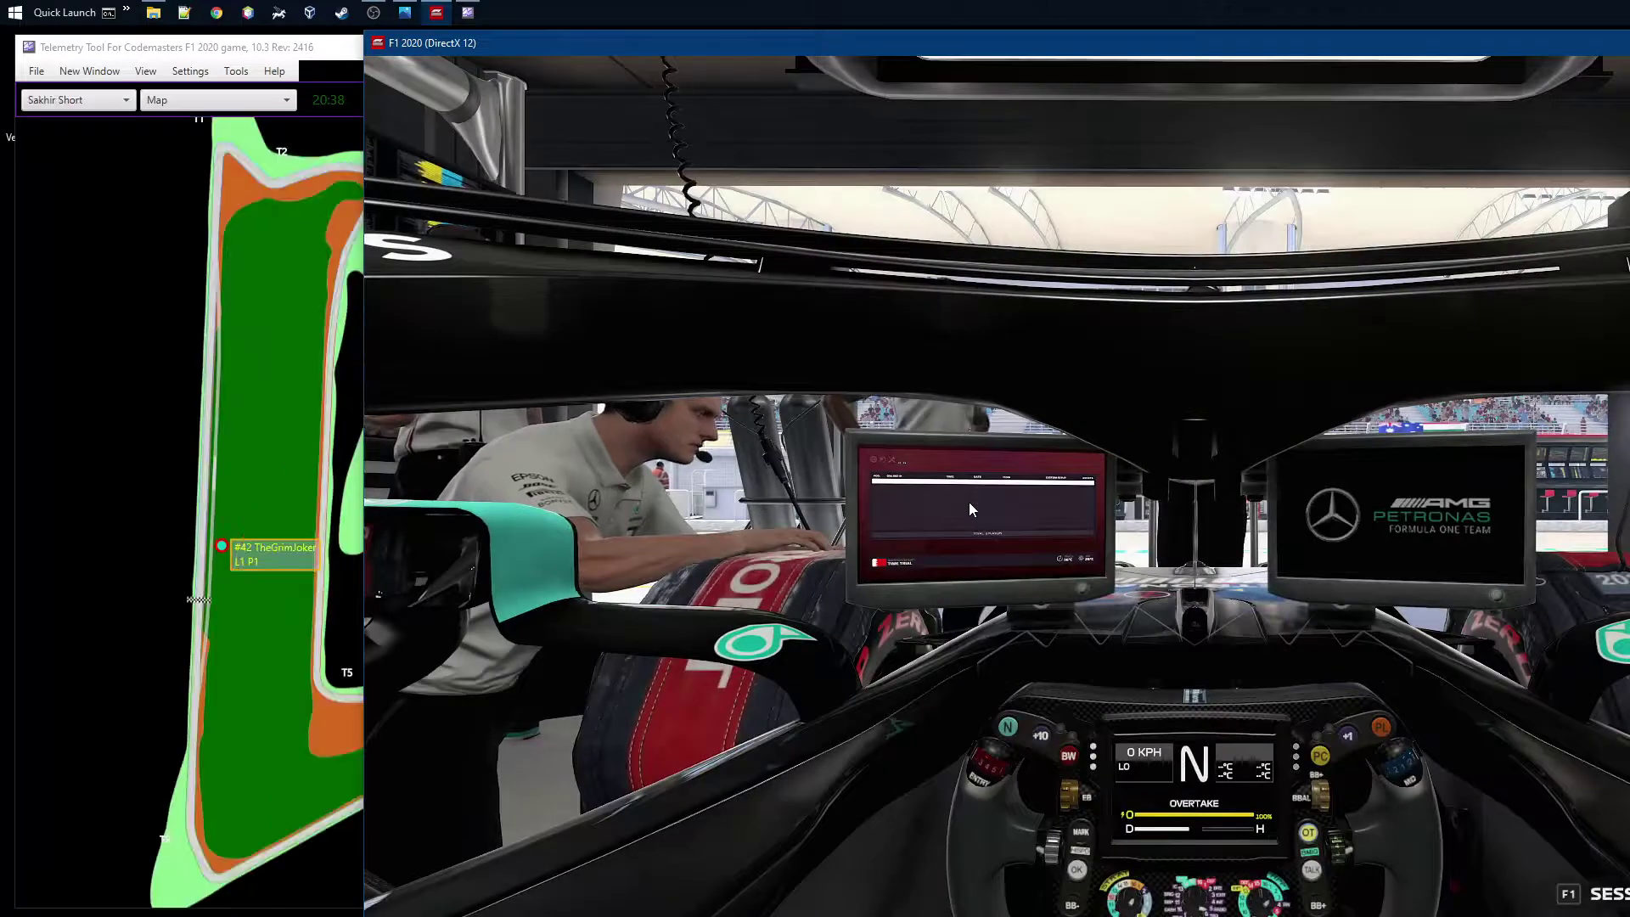
Move the F1 2020 window aside and bring the Telemetry Tool's Sakhir Short map view forward.
{"action": "left_click", "coordinate": [287, 255]}
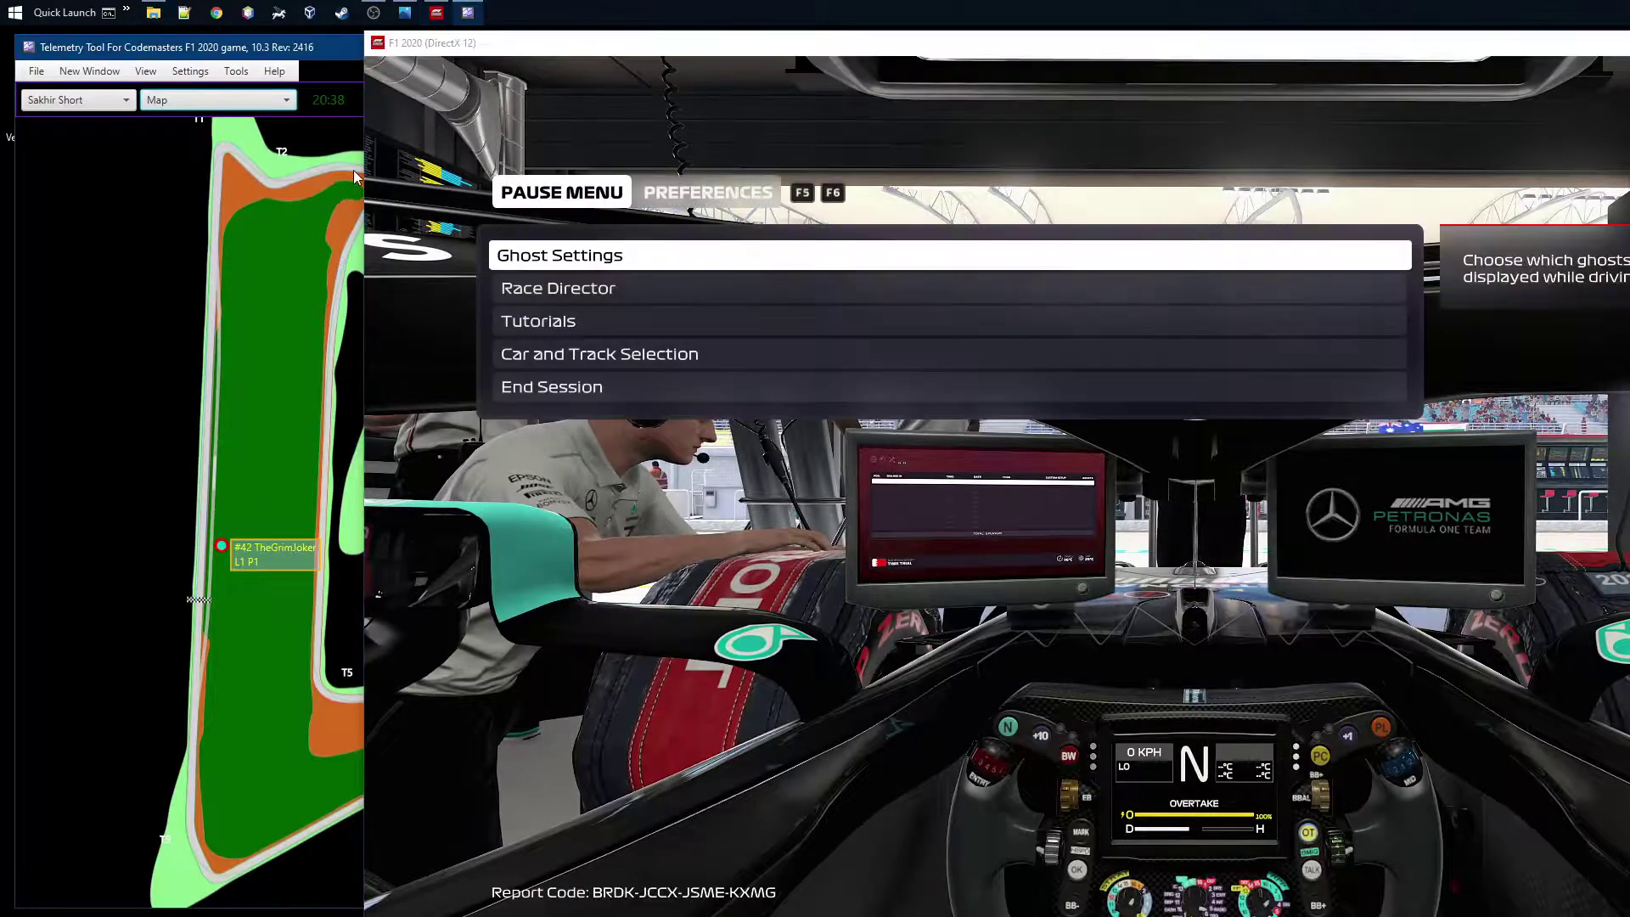
{"action": "left_click_drag", "start_coordinate": [430, 49], "coordinate": [868, 76]}
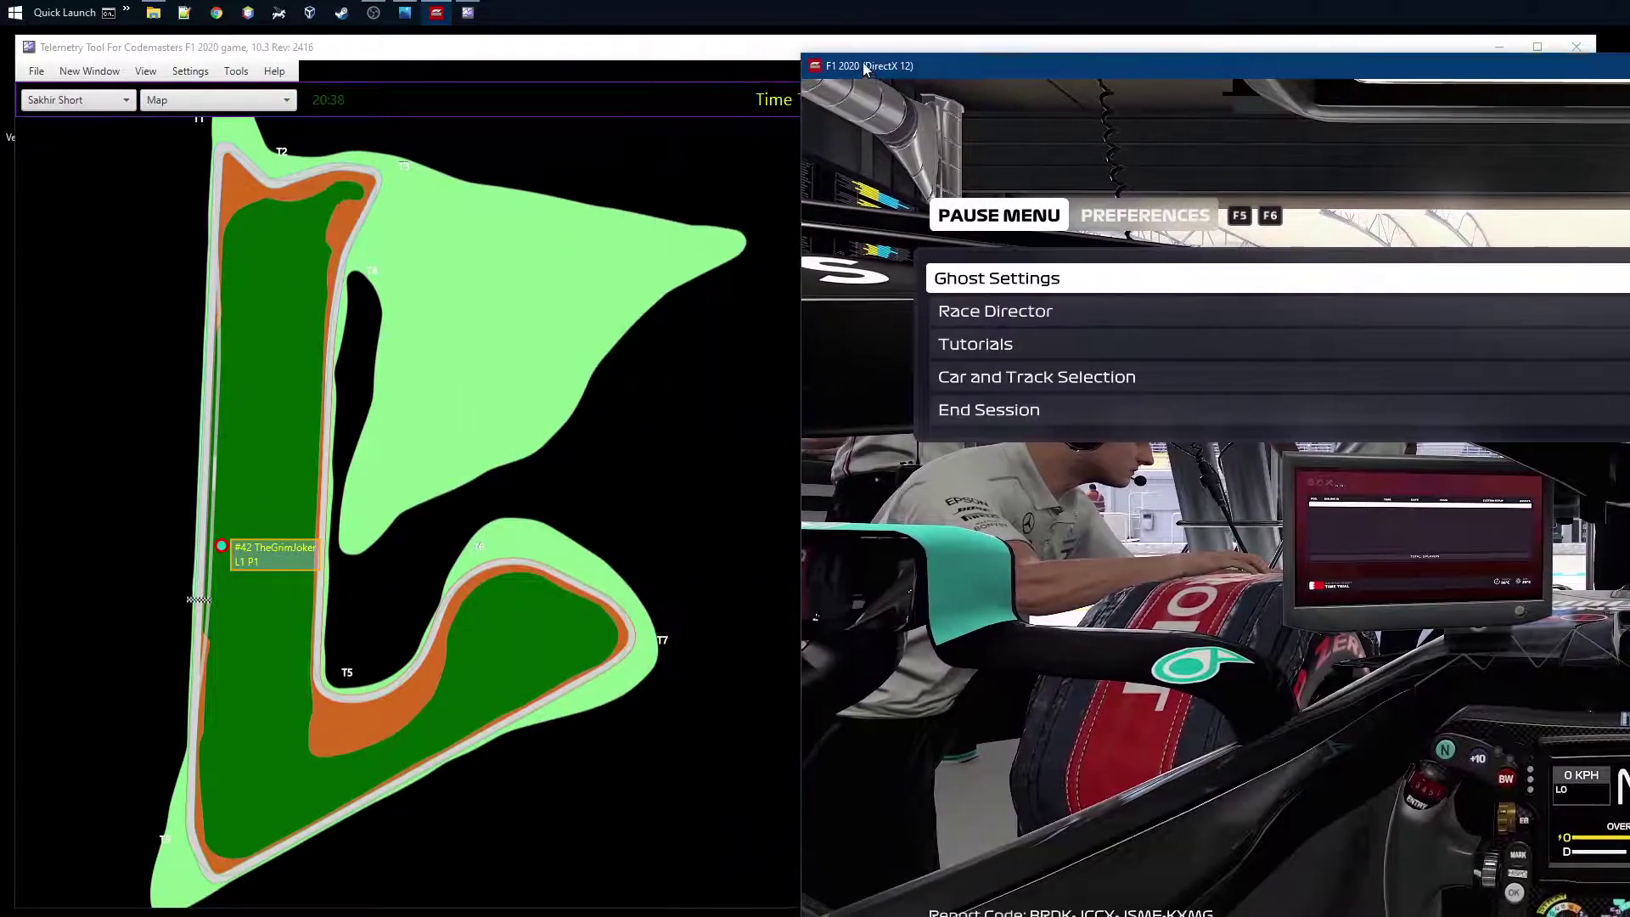
{"action": "left_click", "coordinate": [294, 227]}
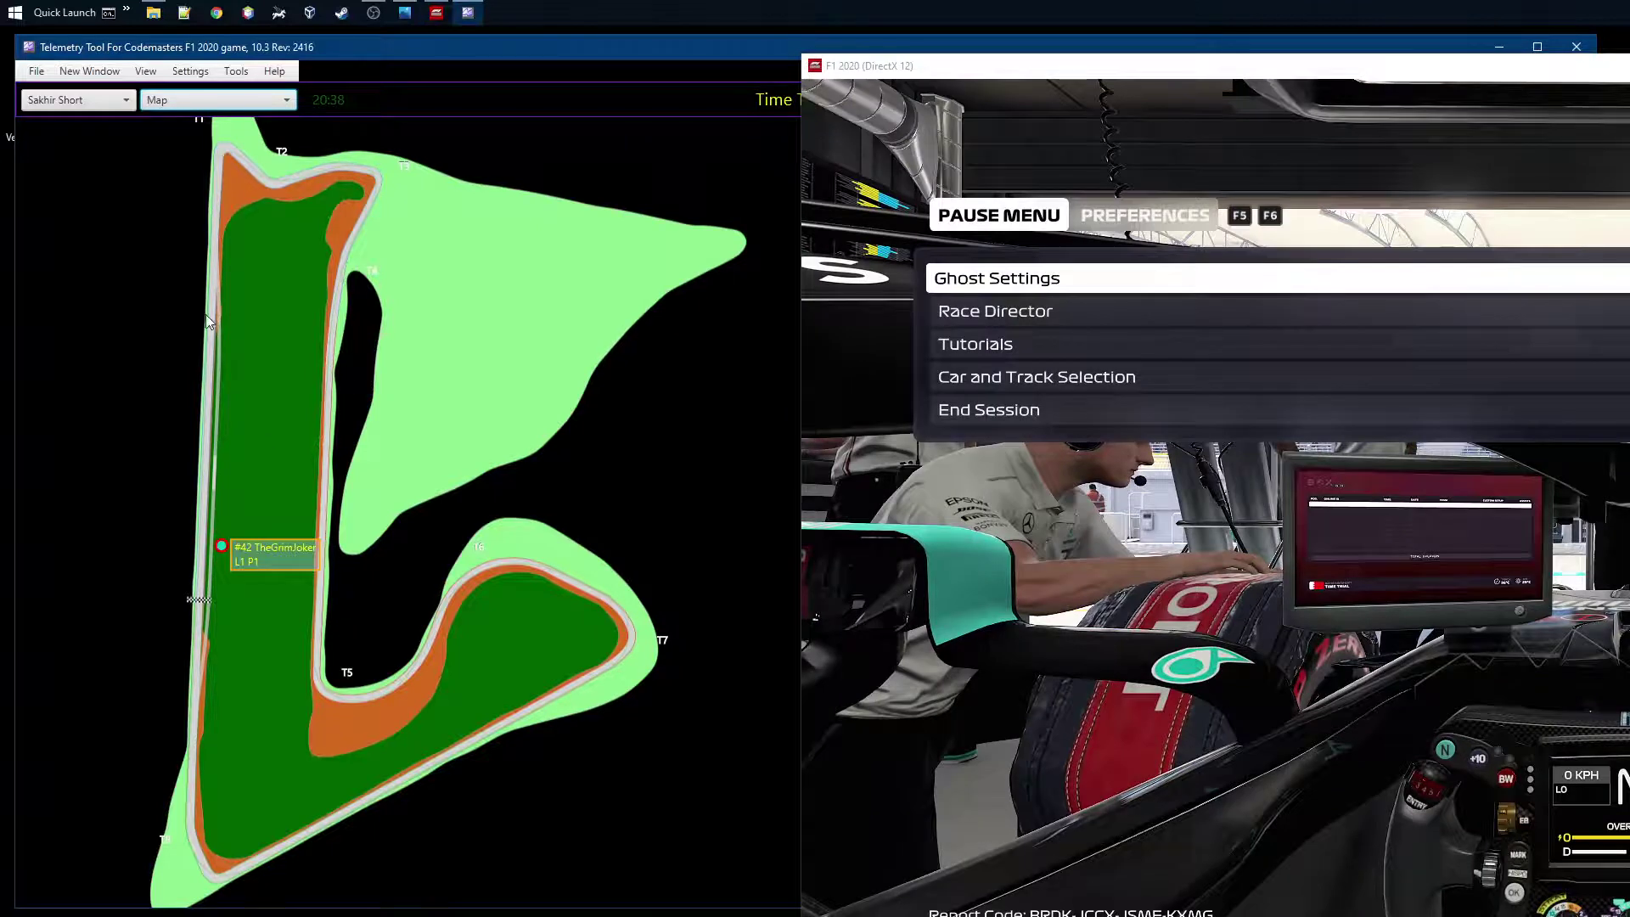
{"action": "left_click", "coordinate": [1380, 535]}
{"action": "left_click", "coordinate": [201, 101]}
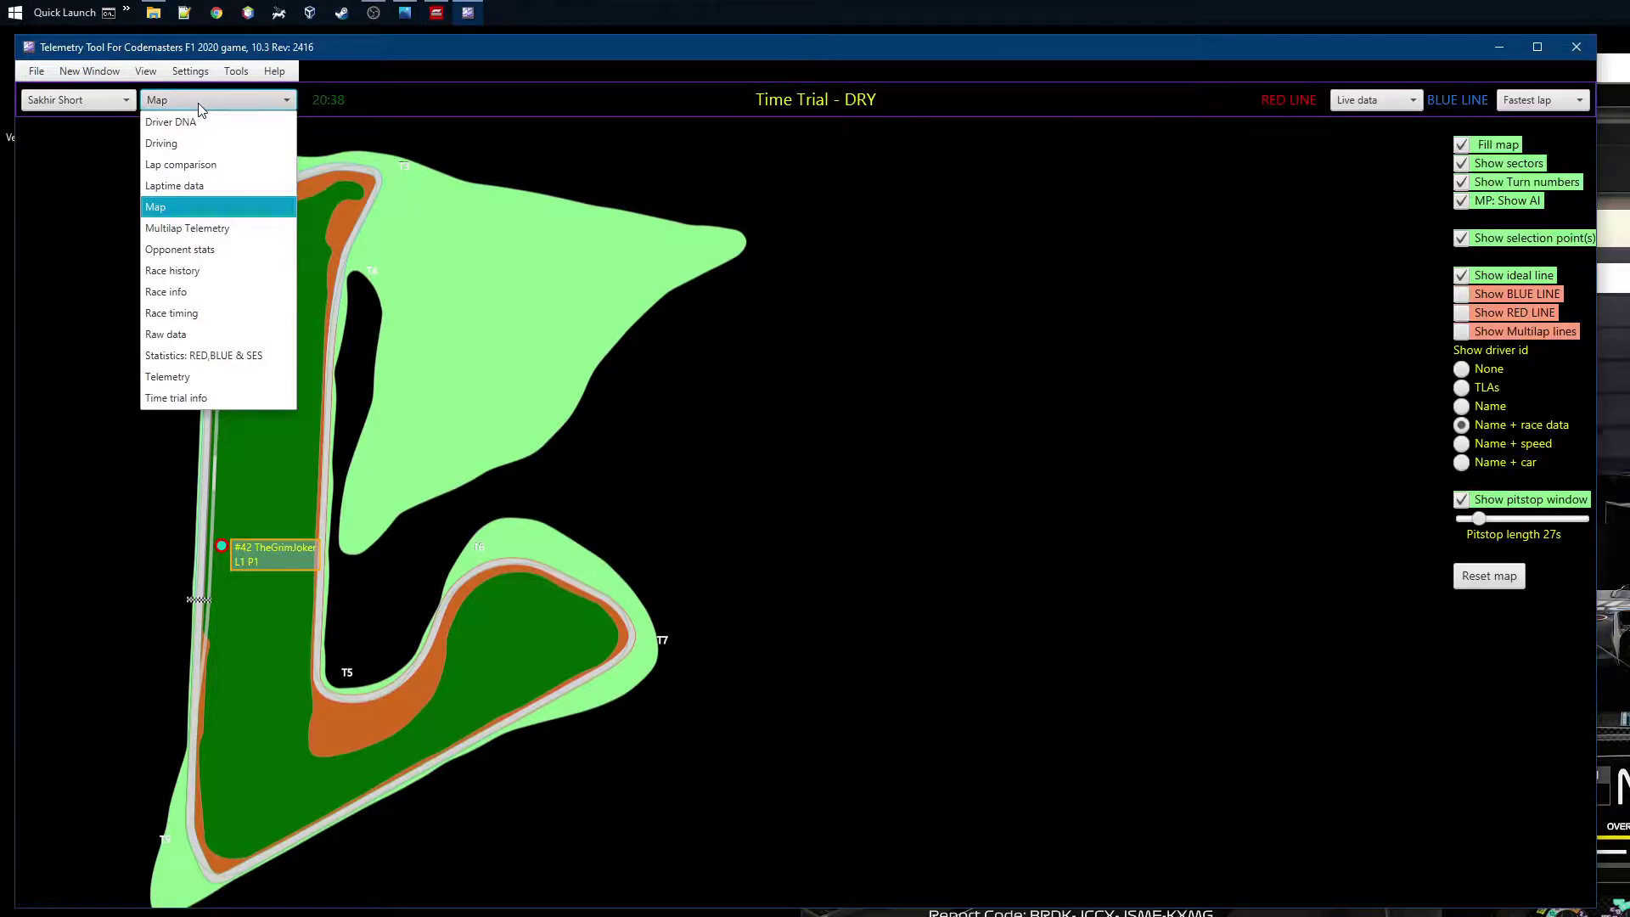
{"action": "left_click", "coordinate": [413, 151]}
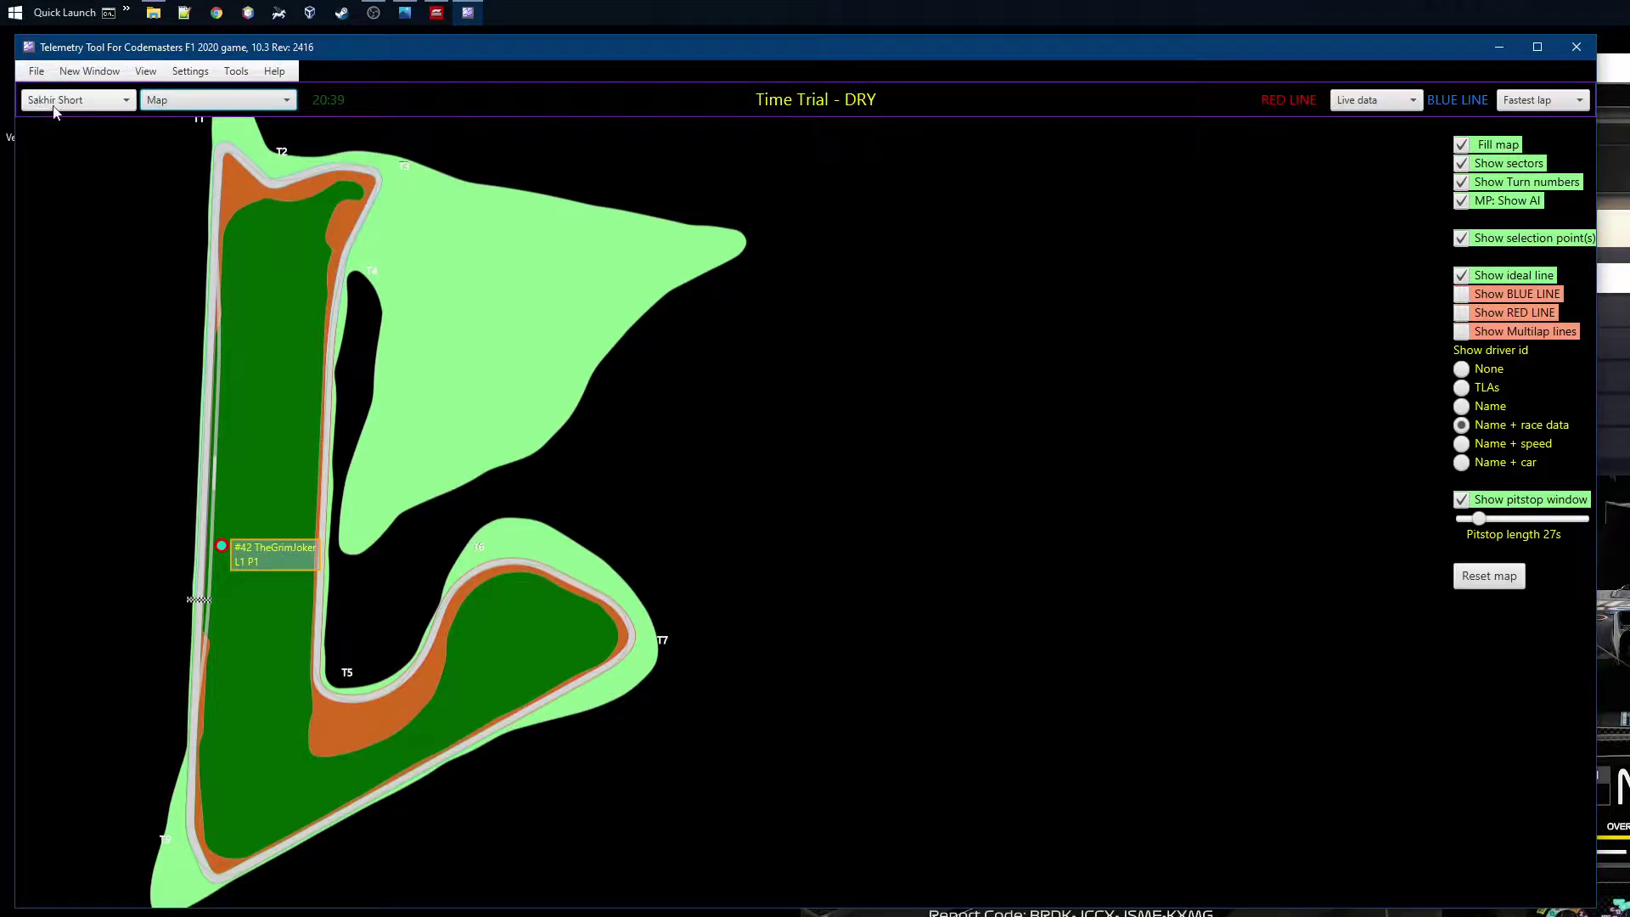
Choose Raw data in the view list to show live packet values.
{"action": "left_click", "coordinate": [265, 106]}
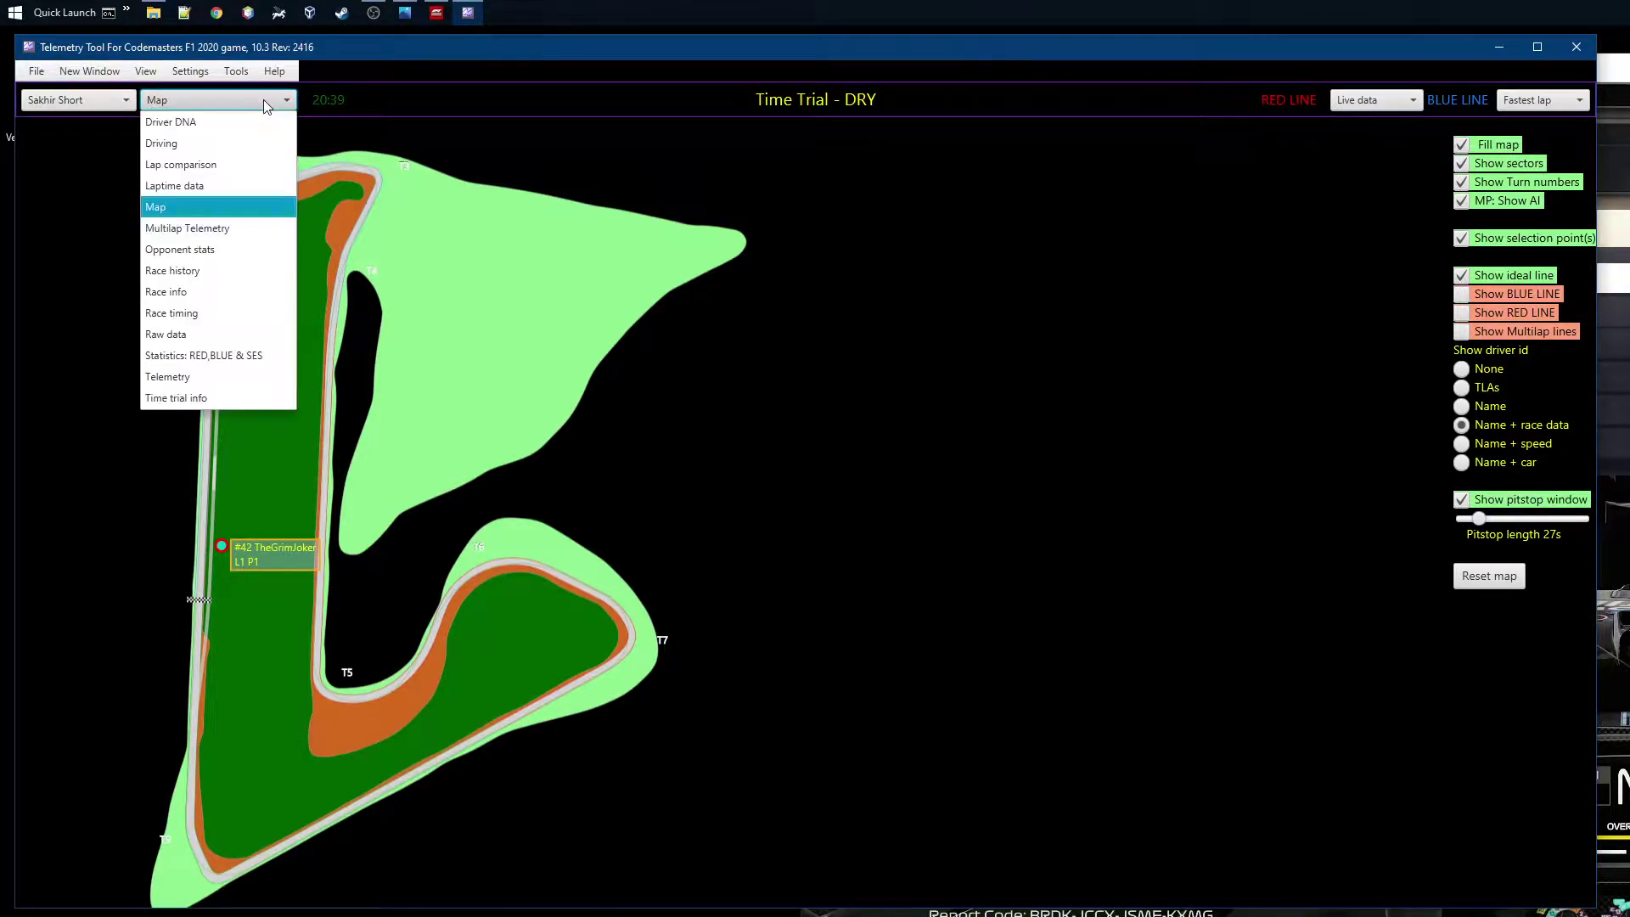
{"action": "left_click", "coordinate": [246, 328]}
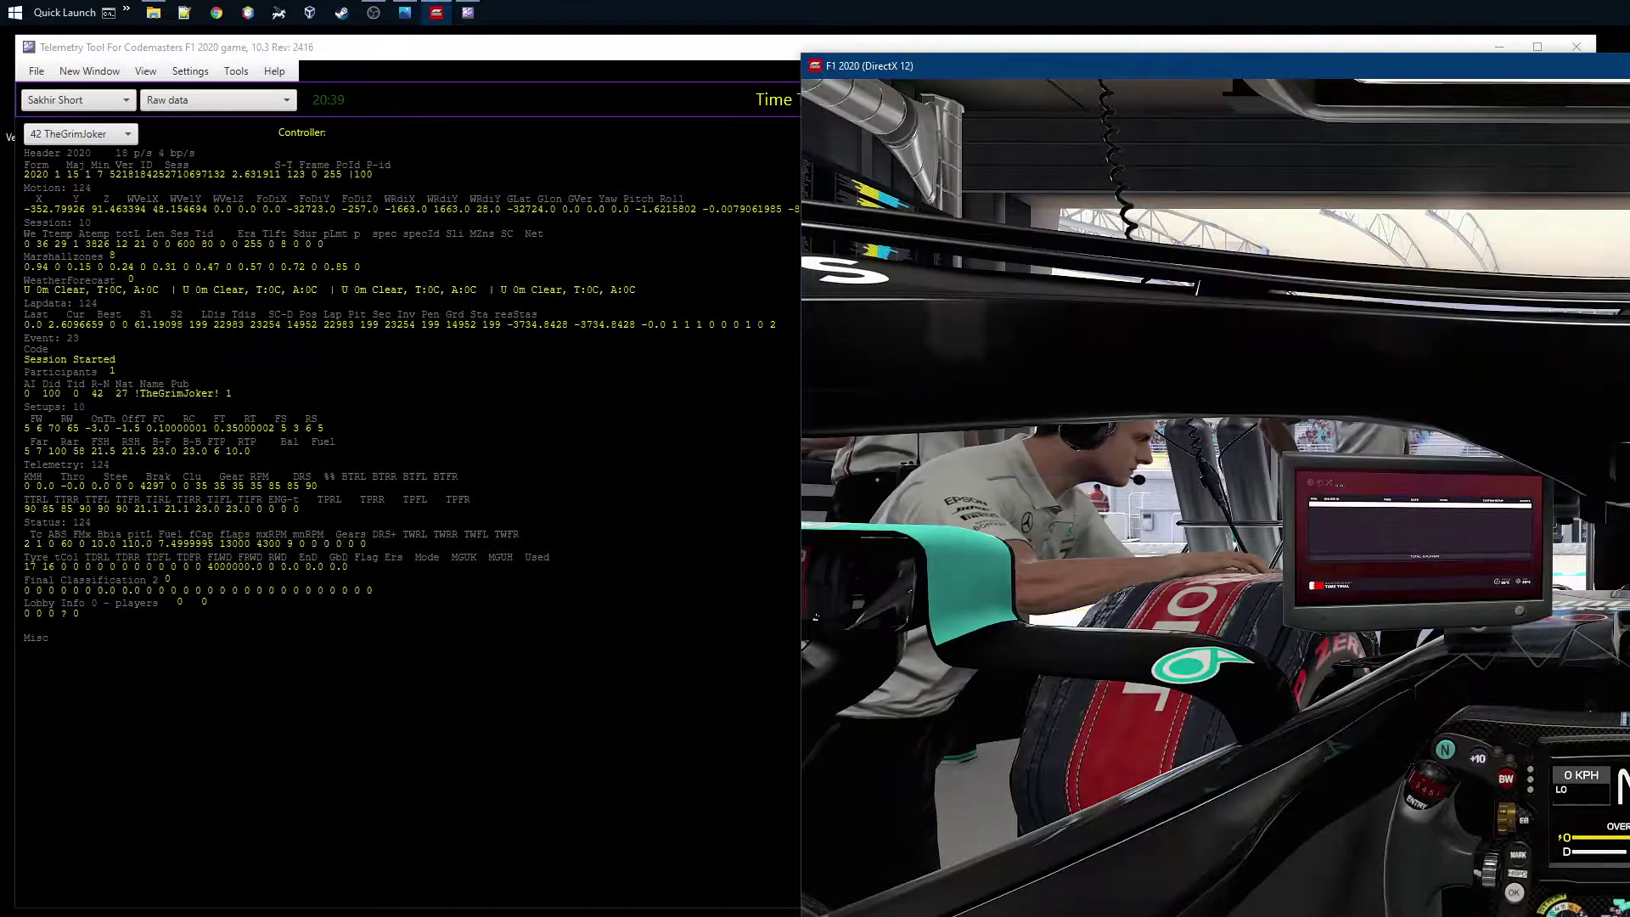
{"action": "left_click", "coordinate": [514, 200]}
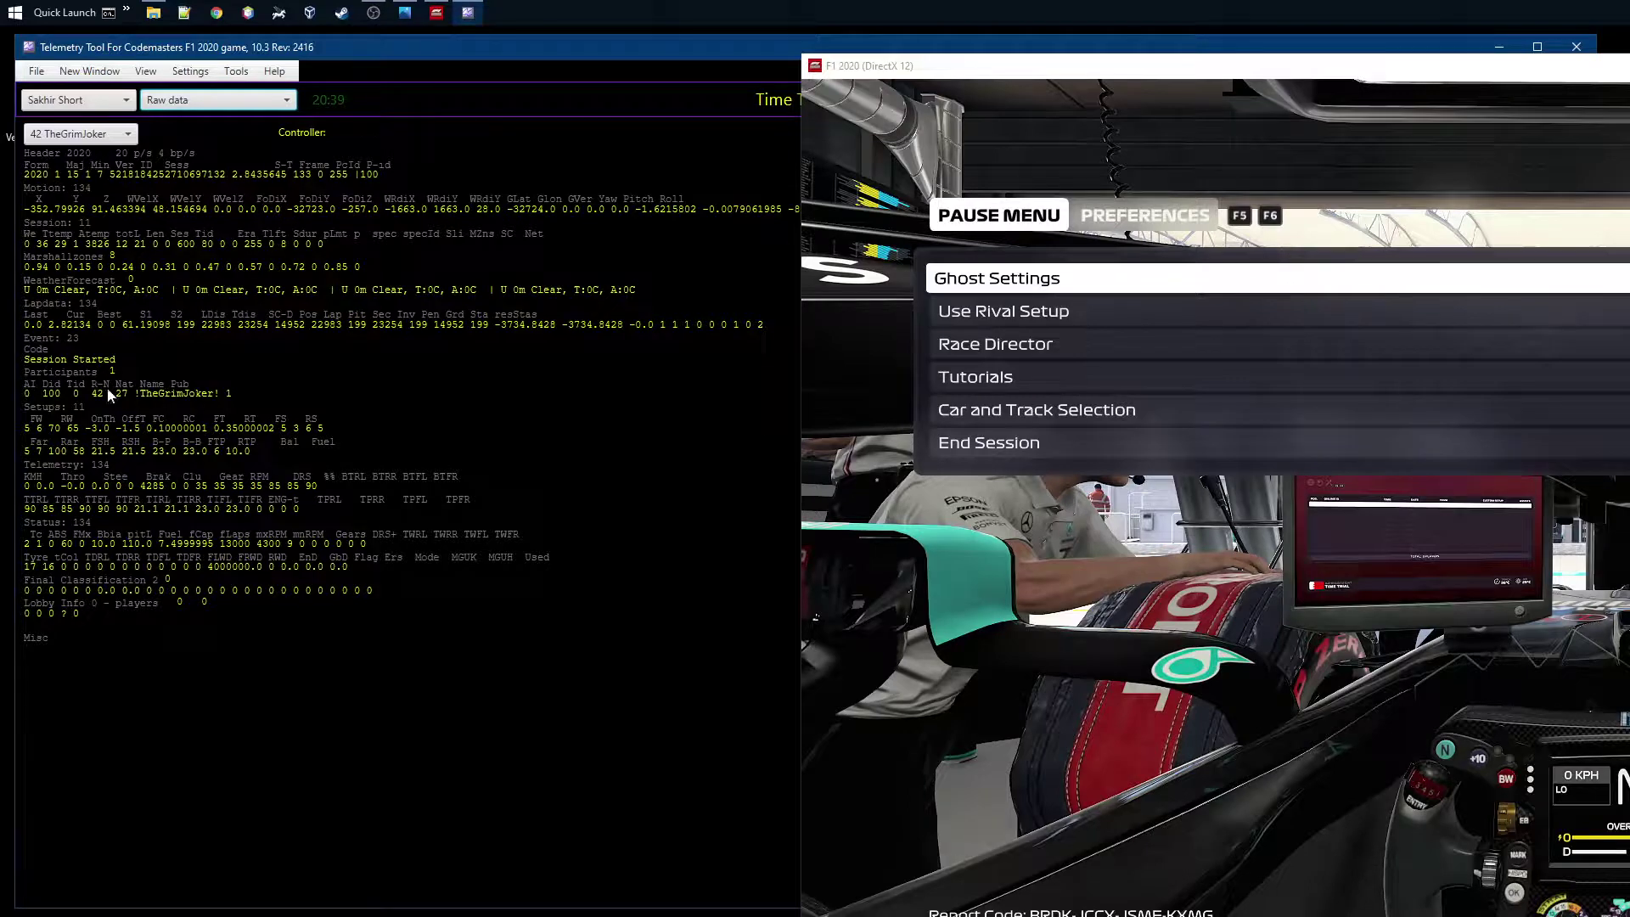
{"action": "left_click", "coordinate": [246, 100]}
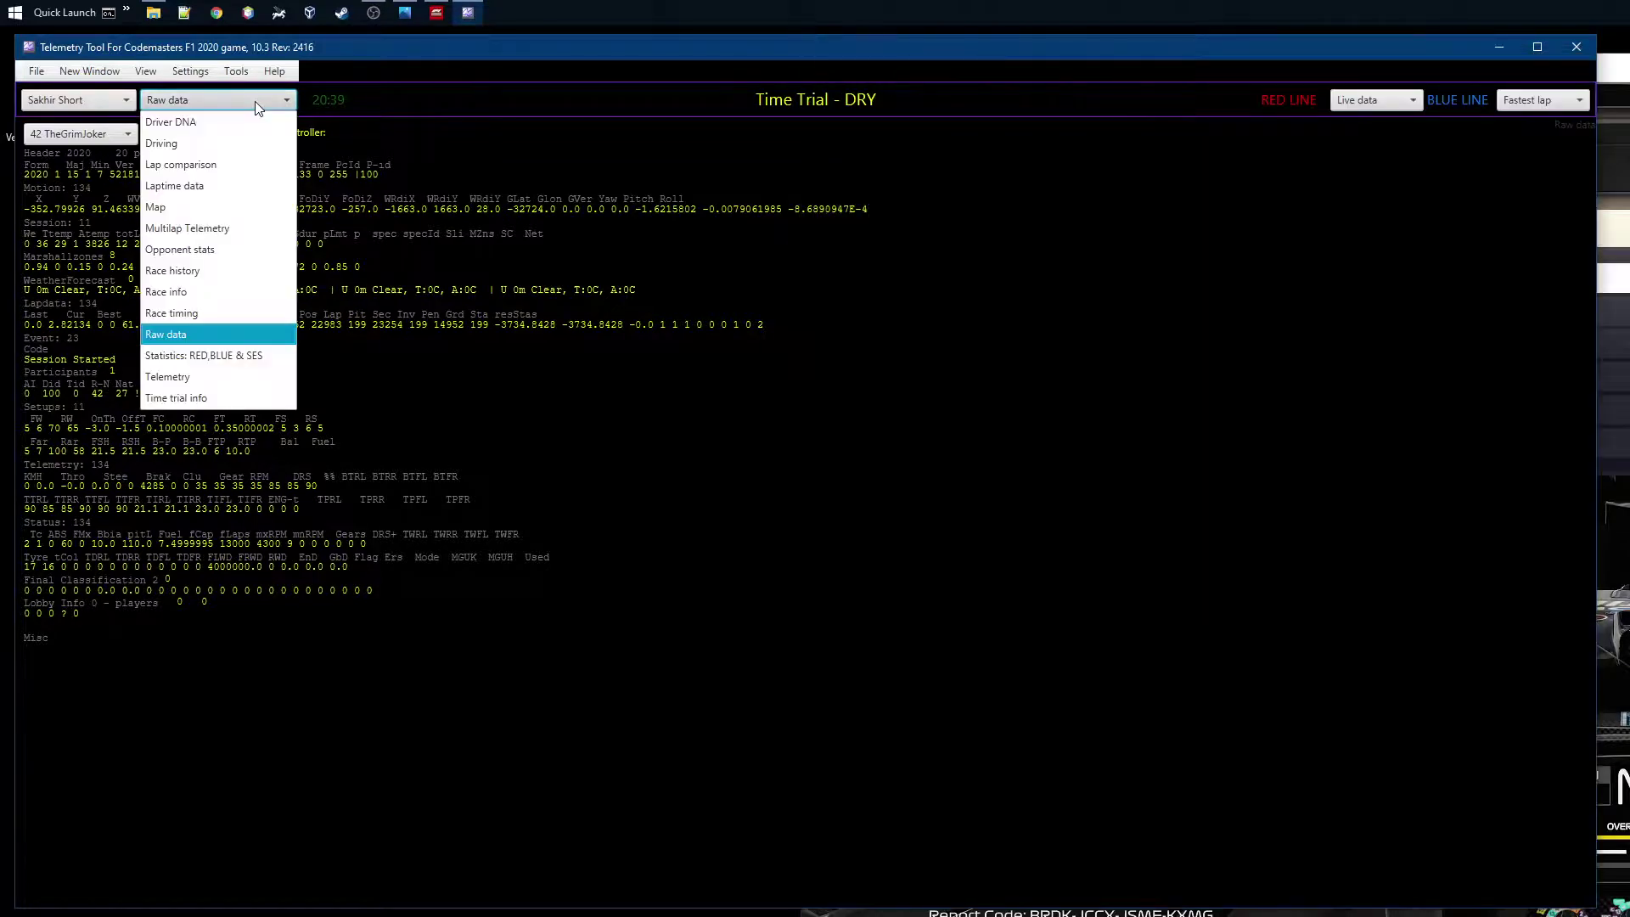
Select the Driving view, drive briefly in Bahrain, then pause and check the tyre data.
{"action": "left_click", "coordinate": [220, 146]}
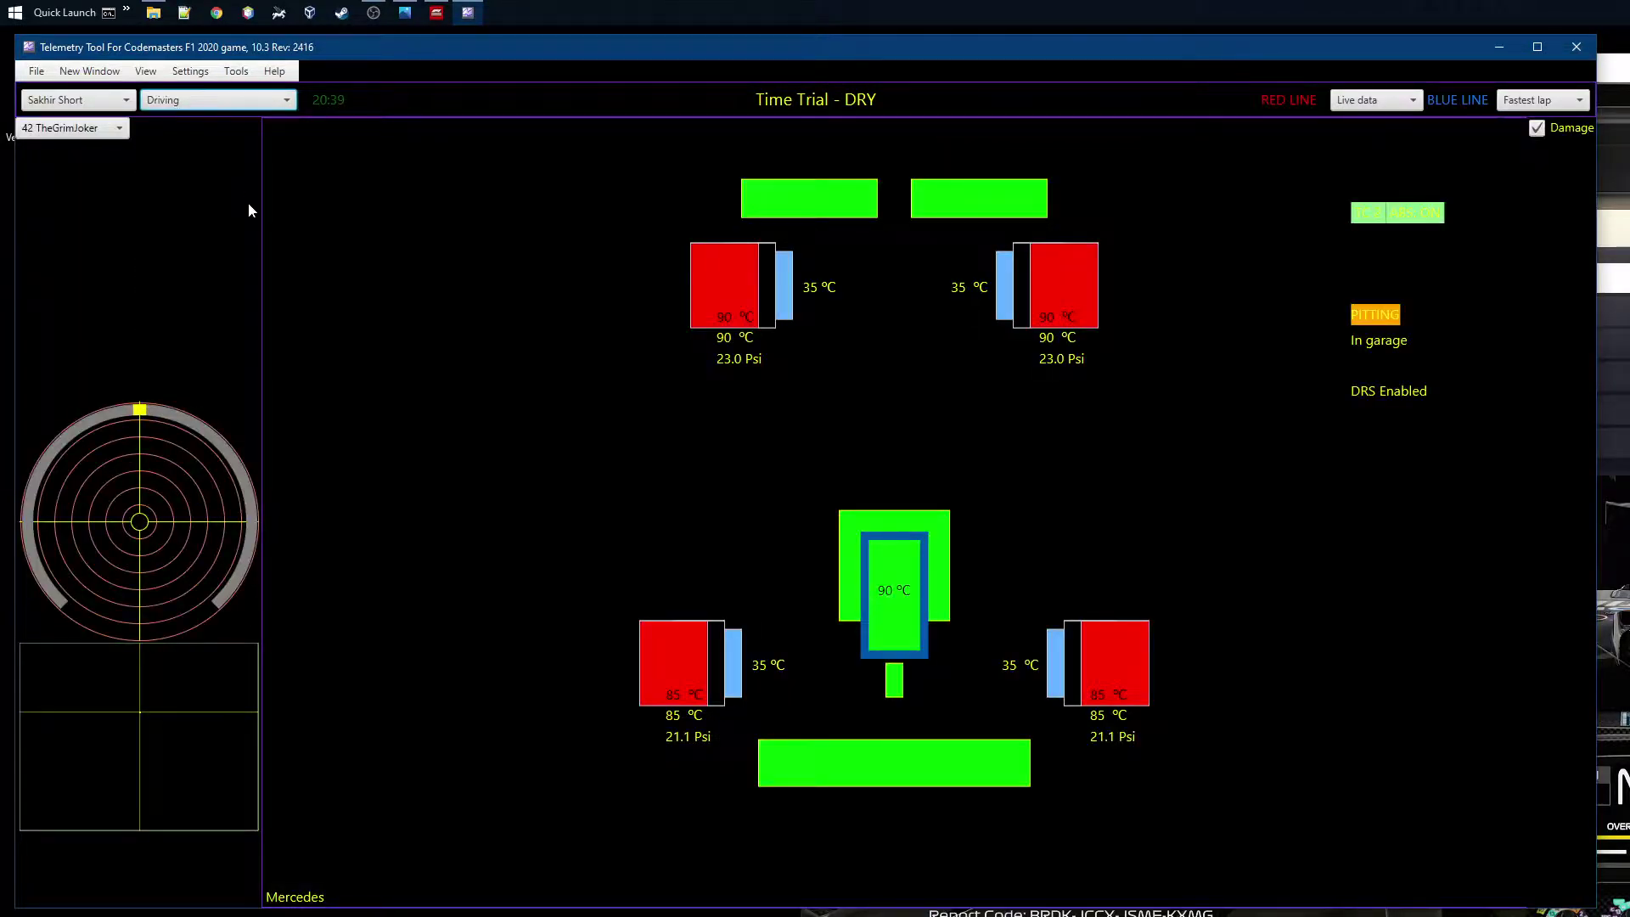
{"action": "left_click", "coordinate": [1618, 257]}
{"action": "key", "text": "Escape"}
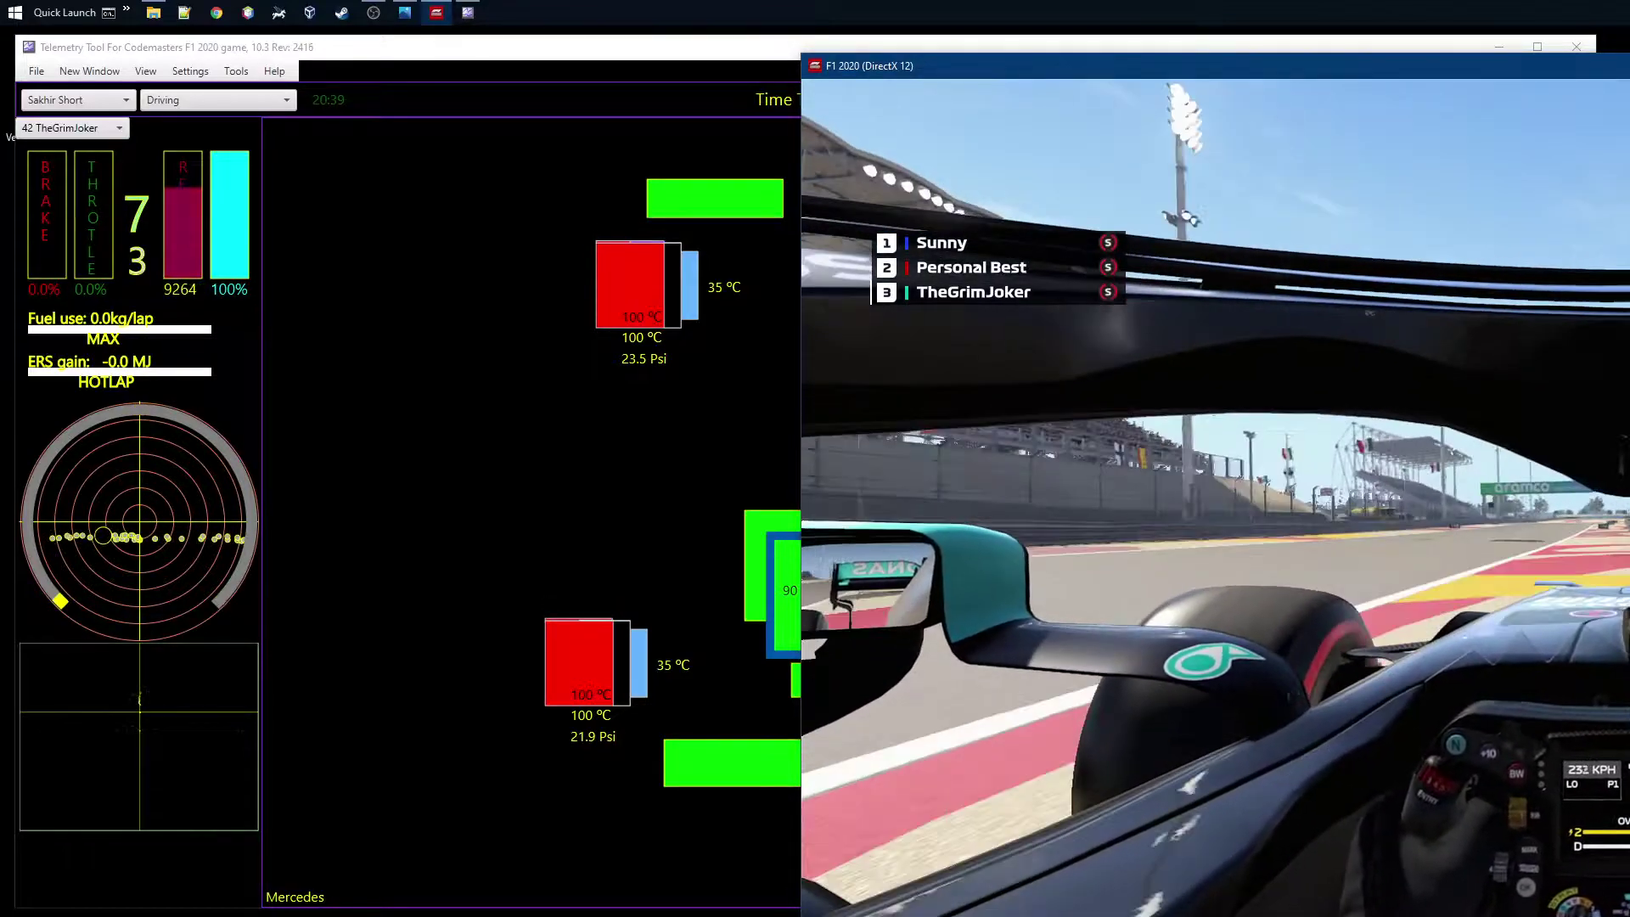
{"action": "key", "text": "Escape"}
{"action": "key", "text": "Escape"}
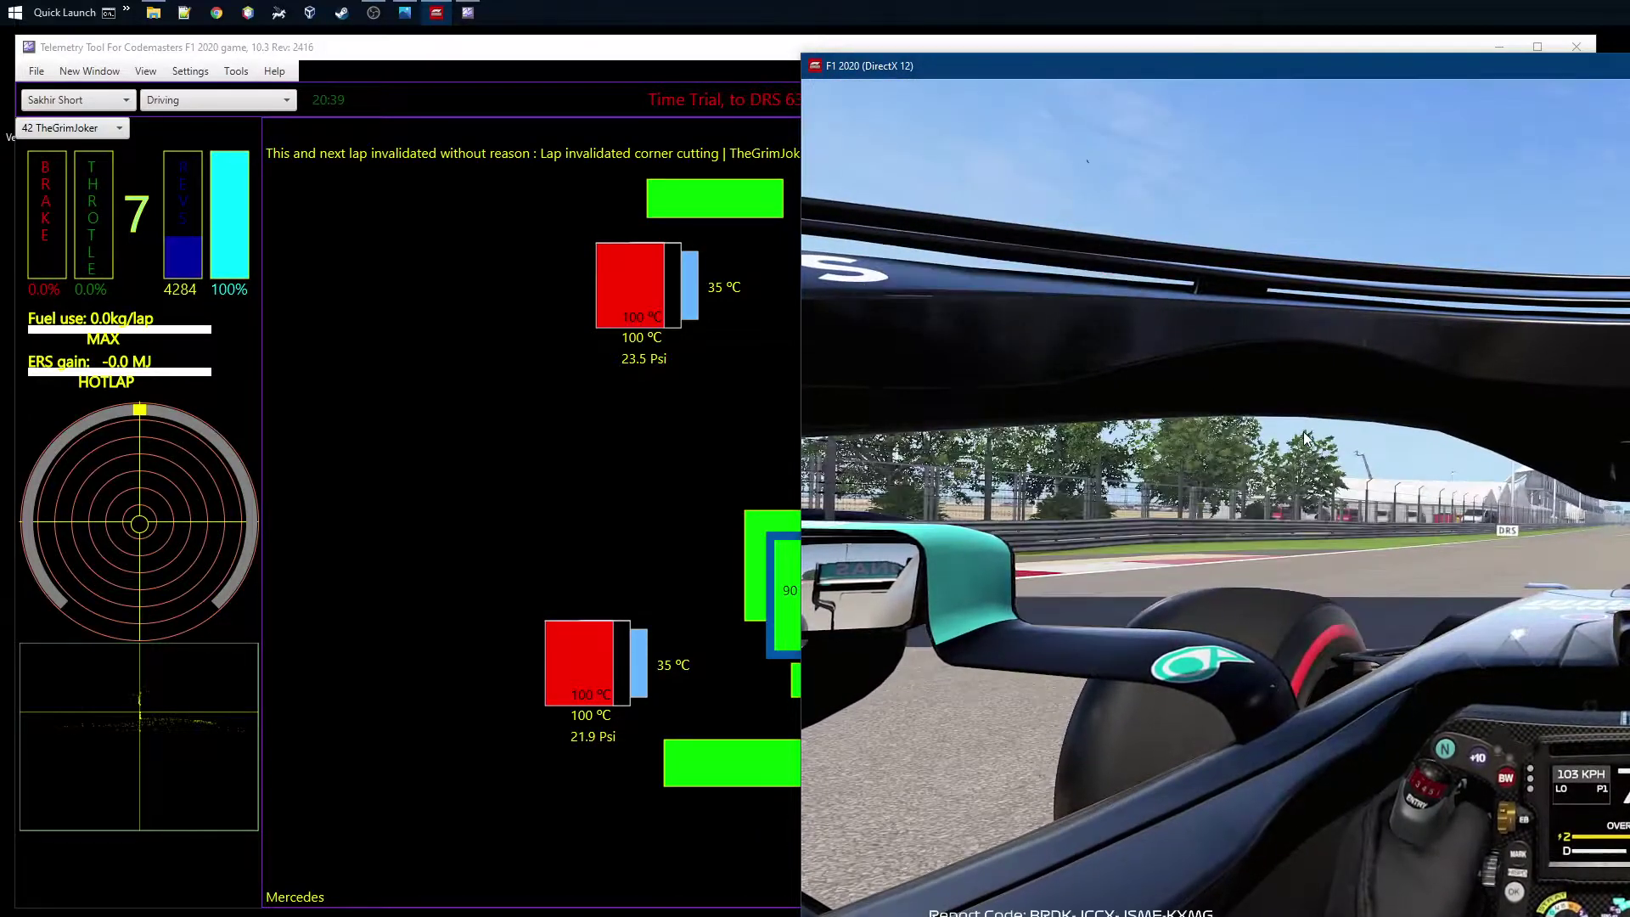
{"action": "key", "text": "Escape"}
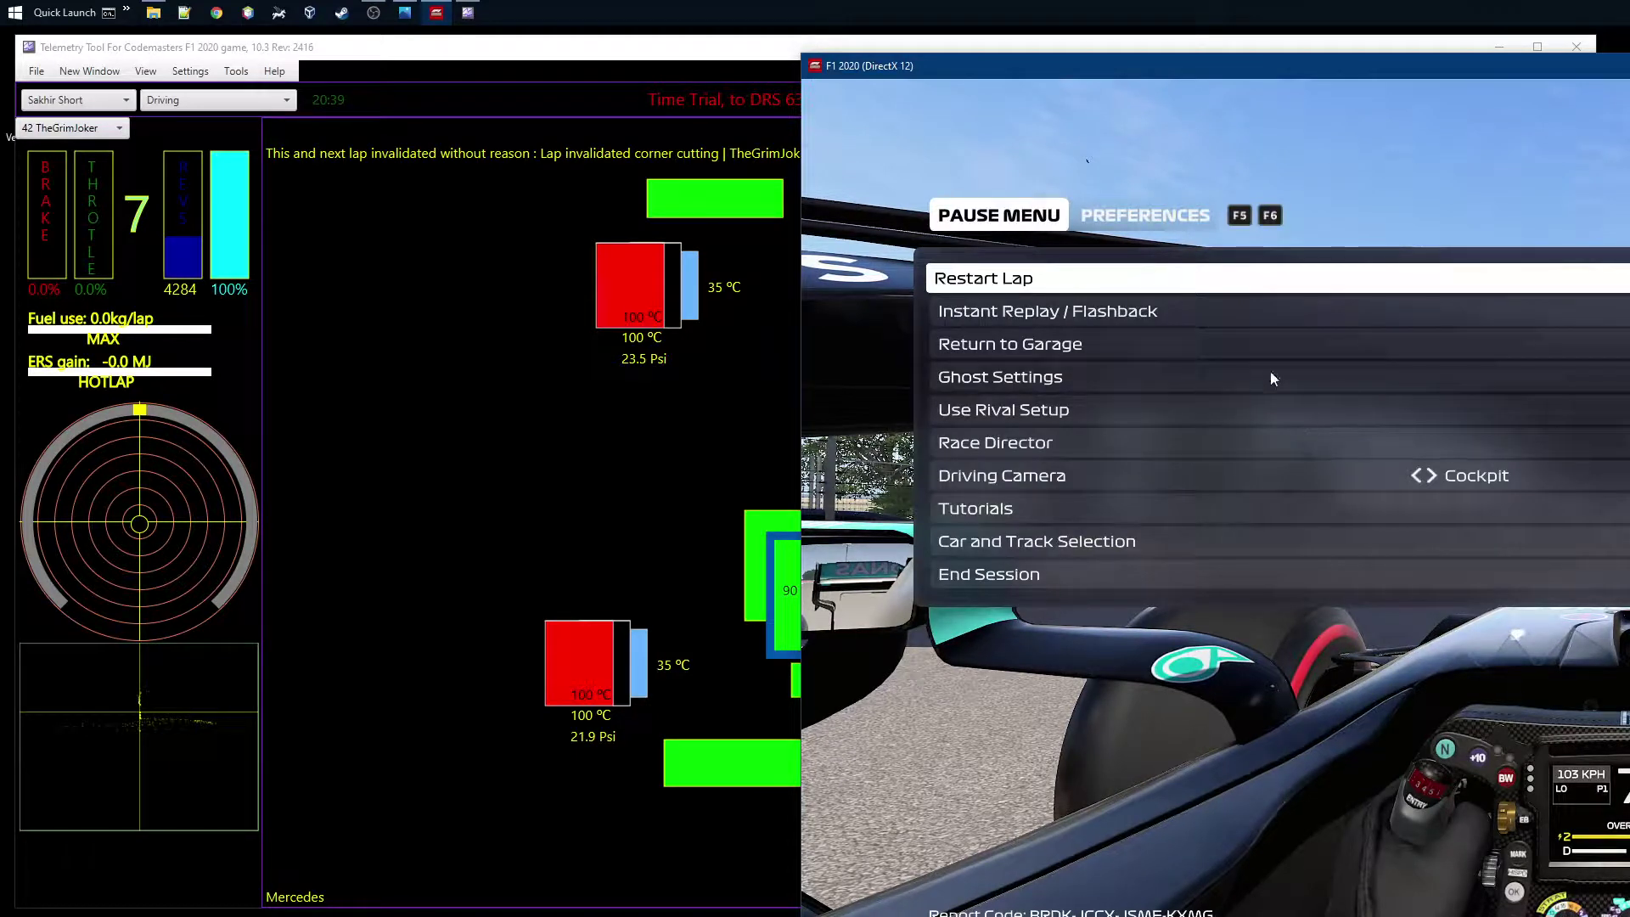
{"action": "left_click", "coordinate": [353, 90]}
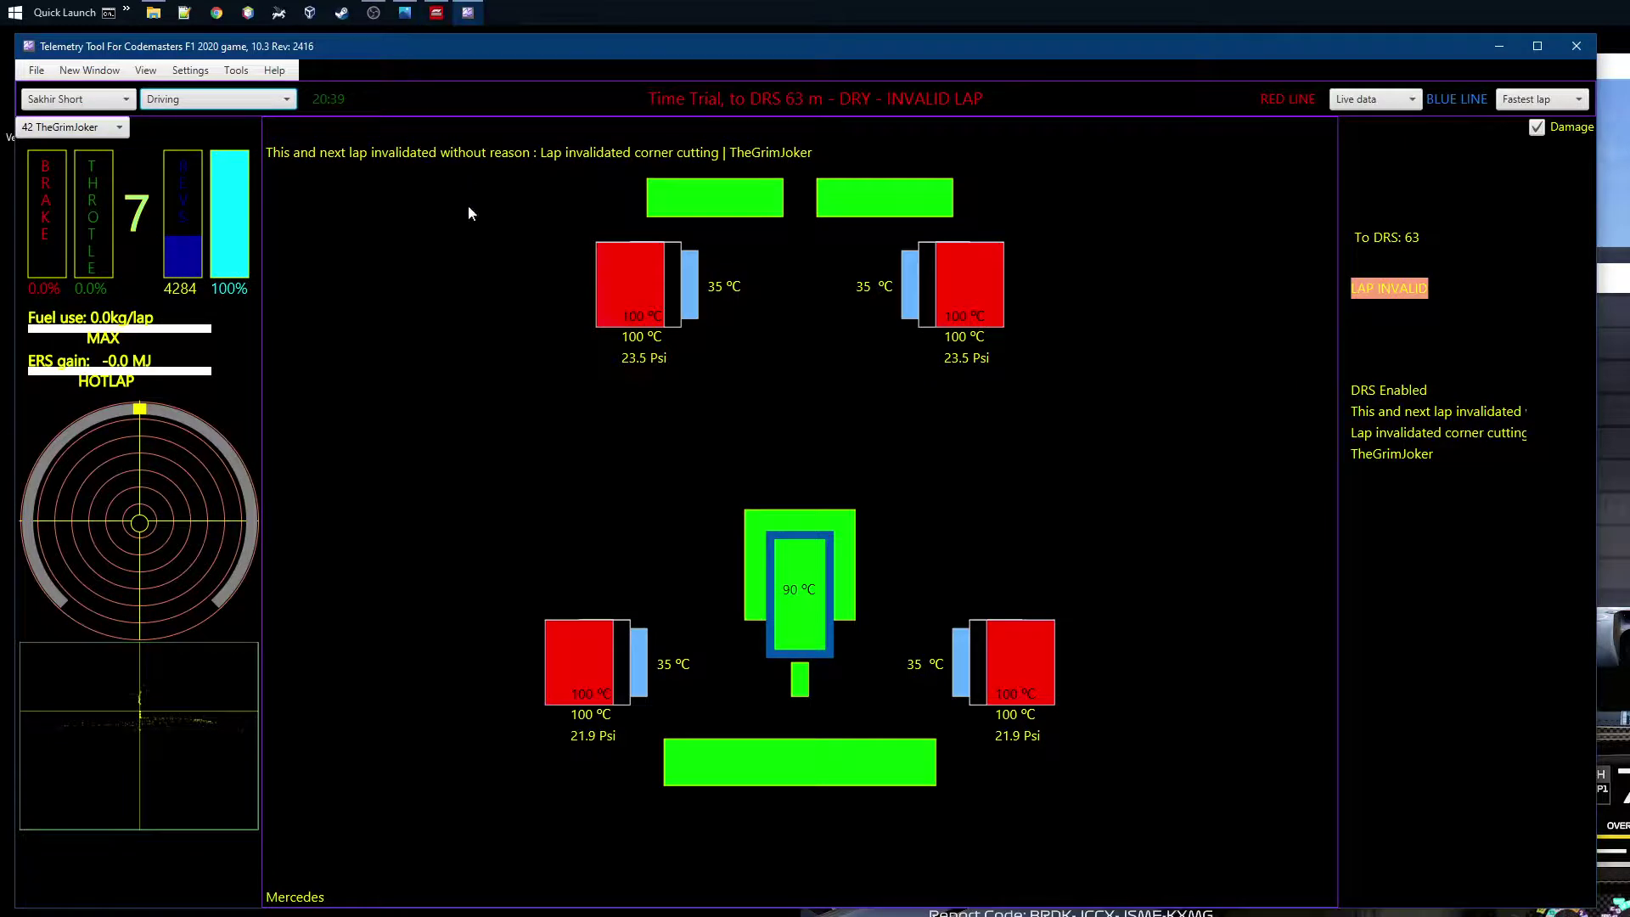